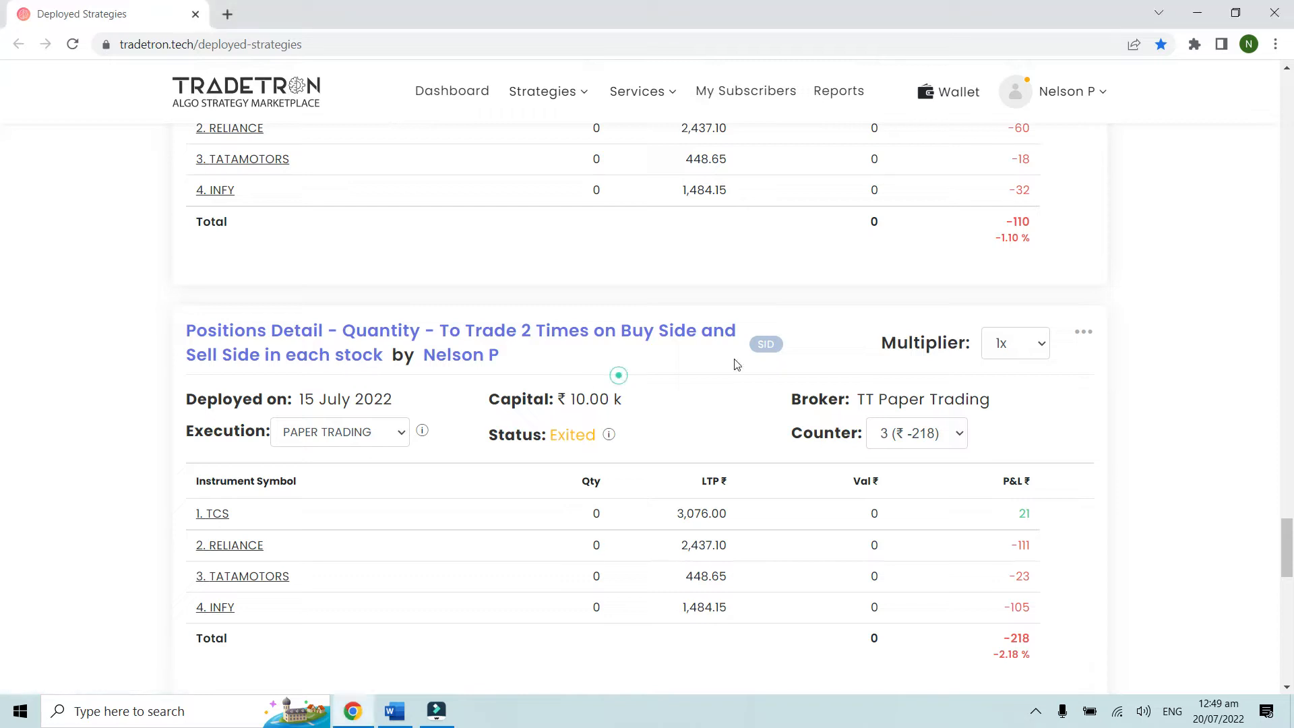
Step: Open the "Positions Detail - Quantity - To Trade 2 Times on Buy Side and Sell Side in each stock" strategy for editing in a new tab
left_click(1085, 334)
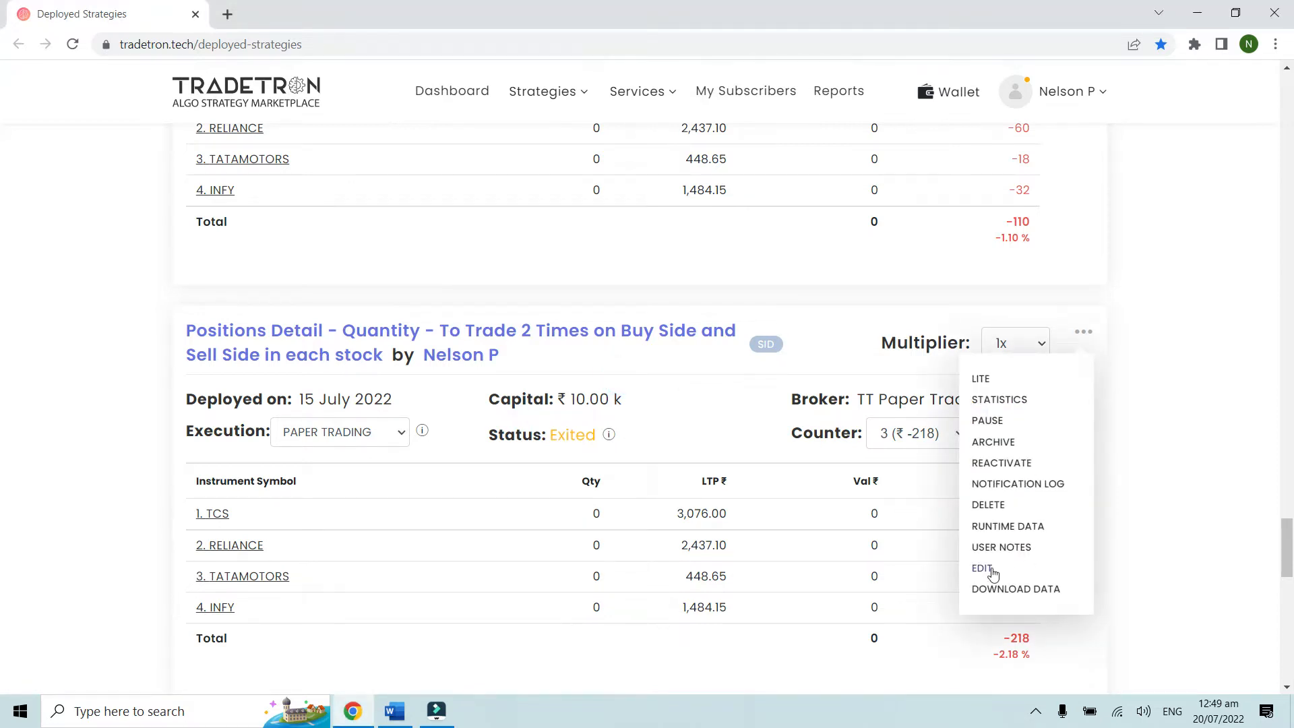
right_click(987, 567)
left_click(1071, 411)
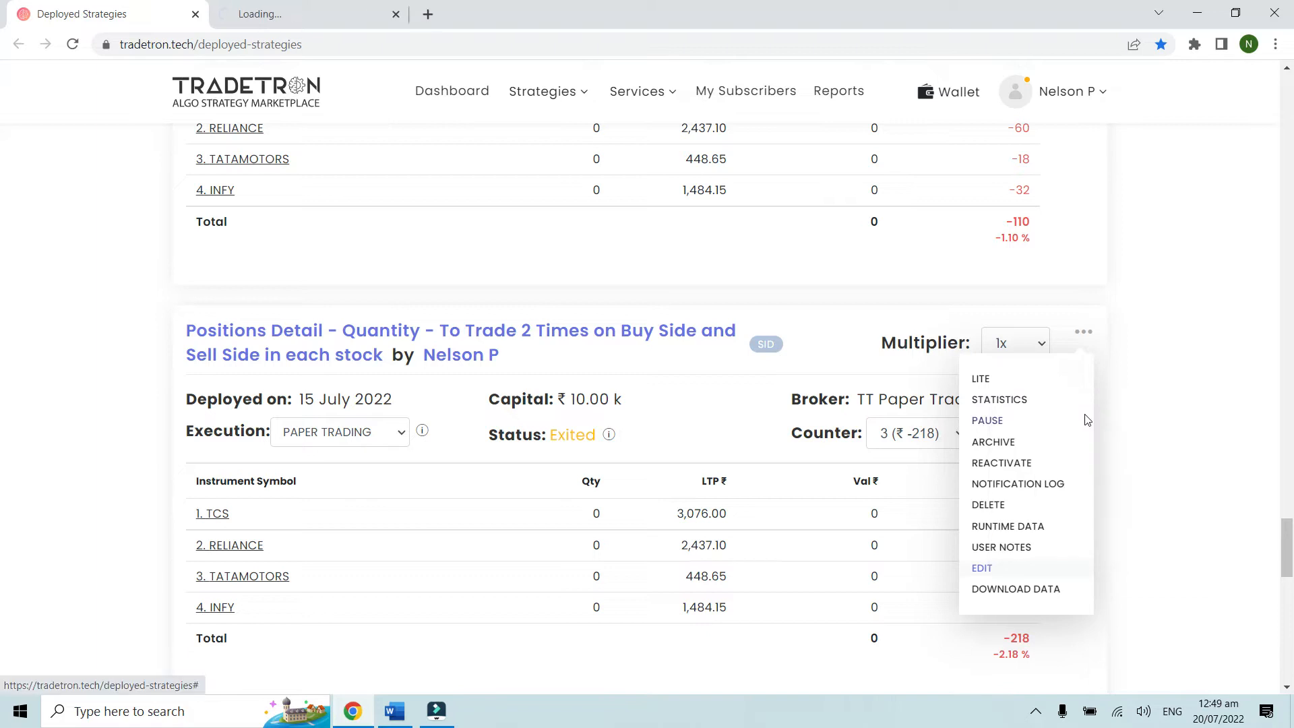
left_click(337, 6)
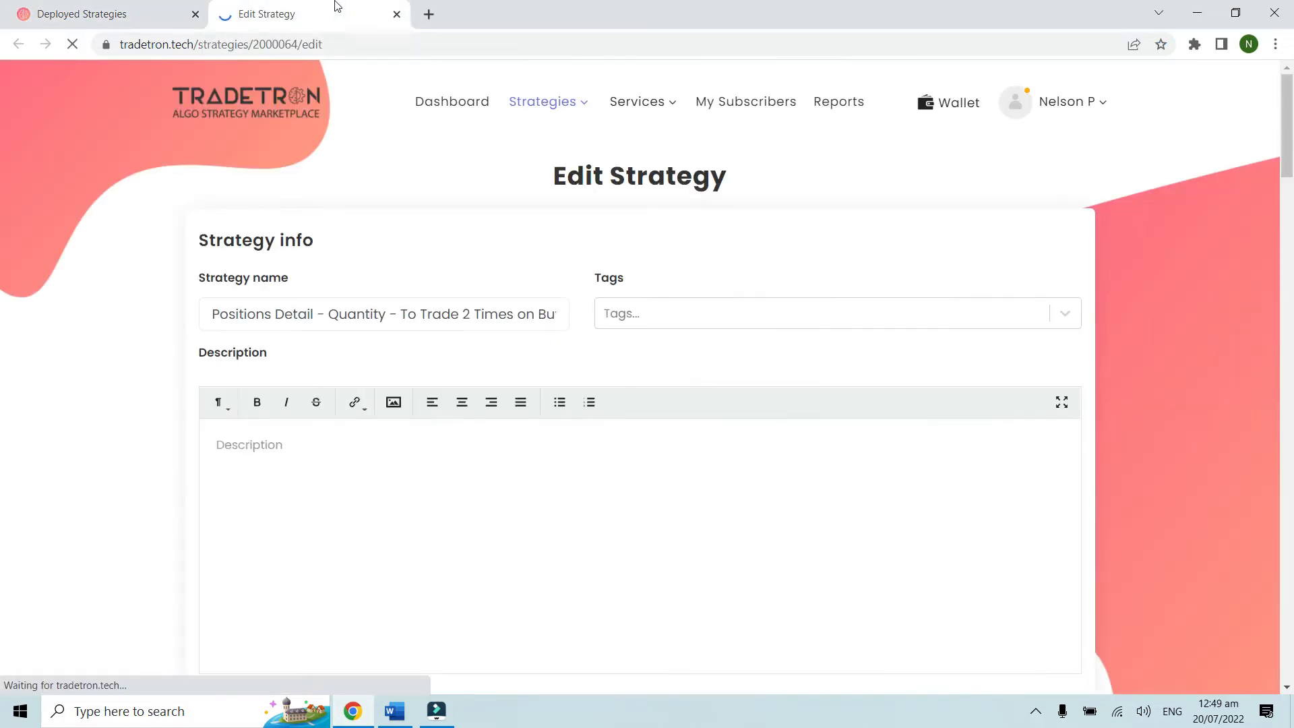
Step: Review Set 1's entry conditions in the Condition Builder, from the time limits to the Positions Detail quantity check, and close it
scroll(444, 185, "down", 9)
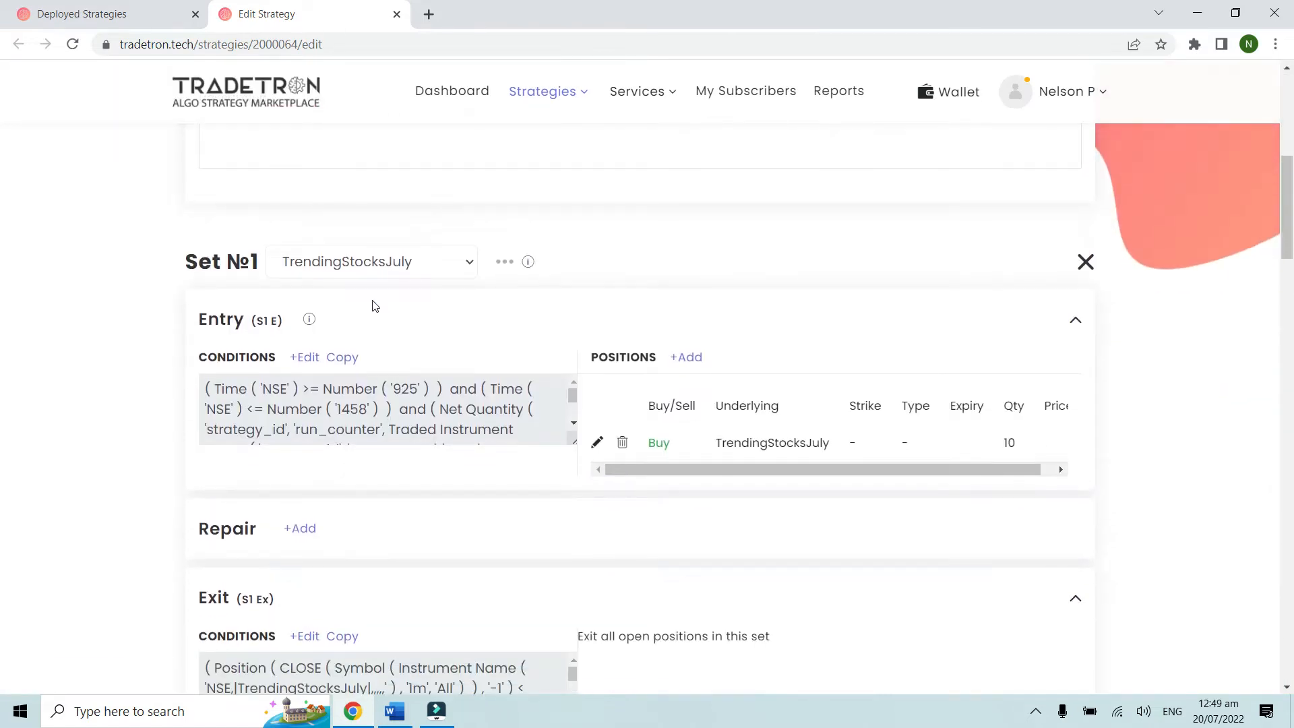
left_click(311, 276)
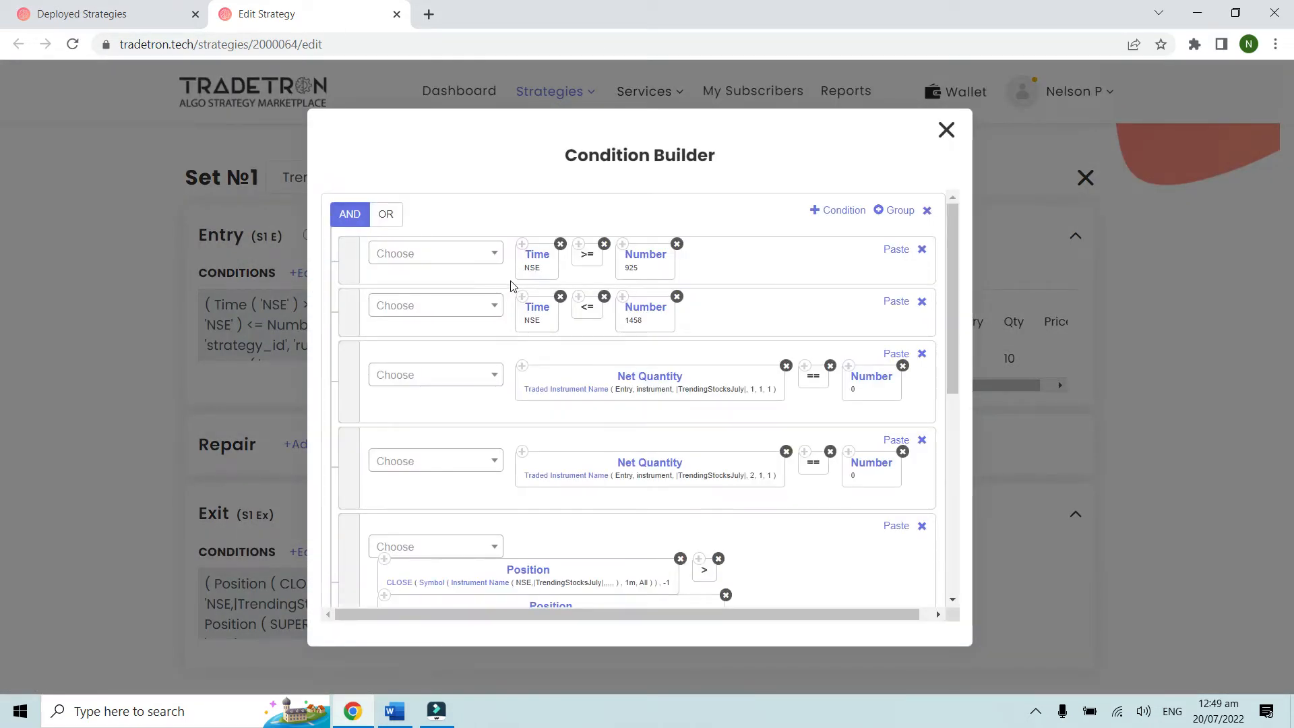
scroll(692, 290, "down", 2)
scroll(696, 291, "up", 2)
key("ctrl+plus")
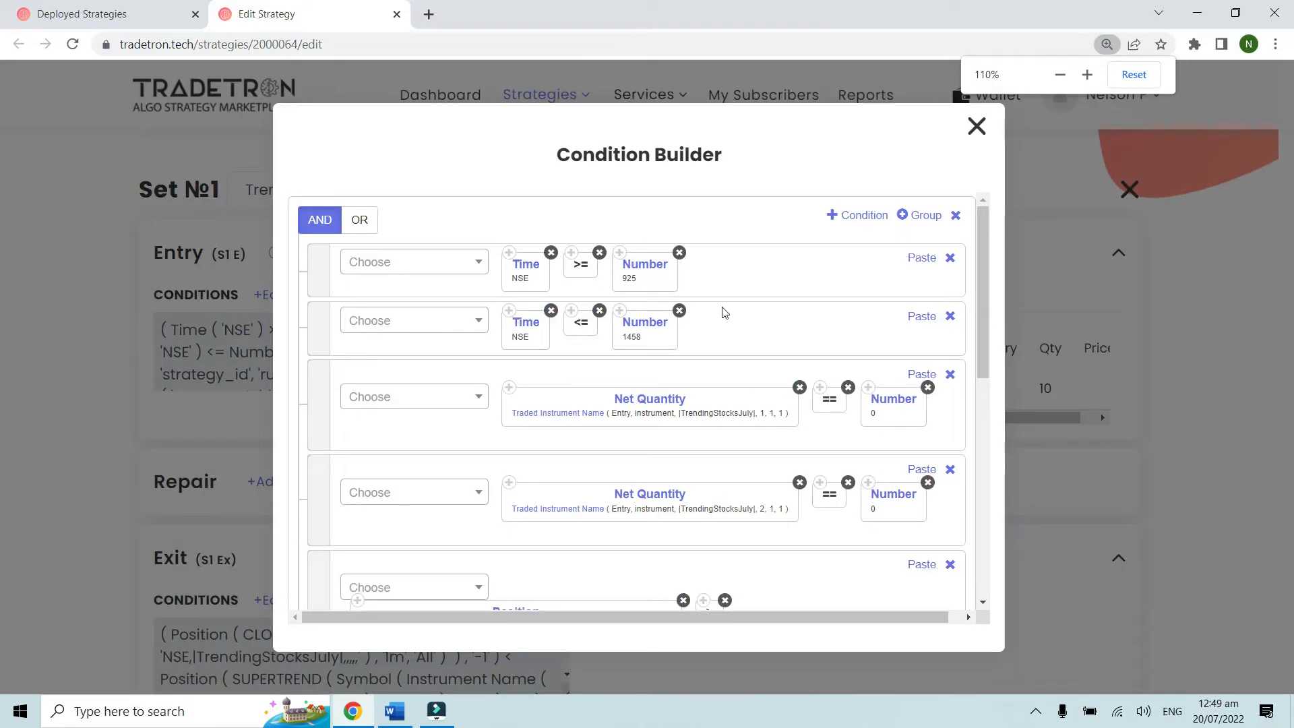
scroll(695, 354, "down", 1)
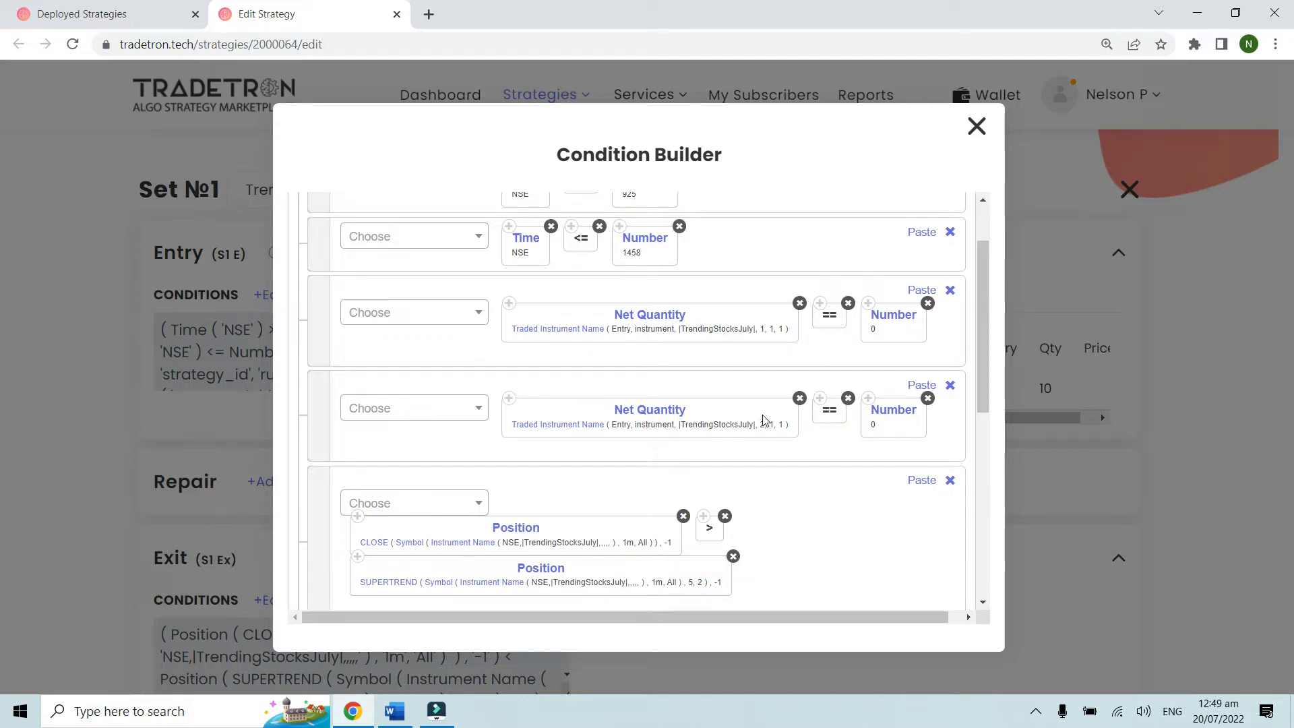
scroll(840, 389, "down", 3)
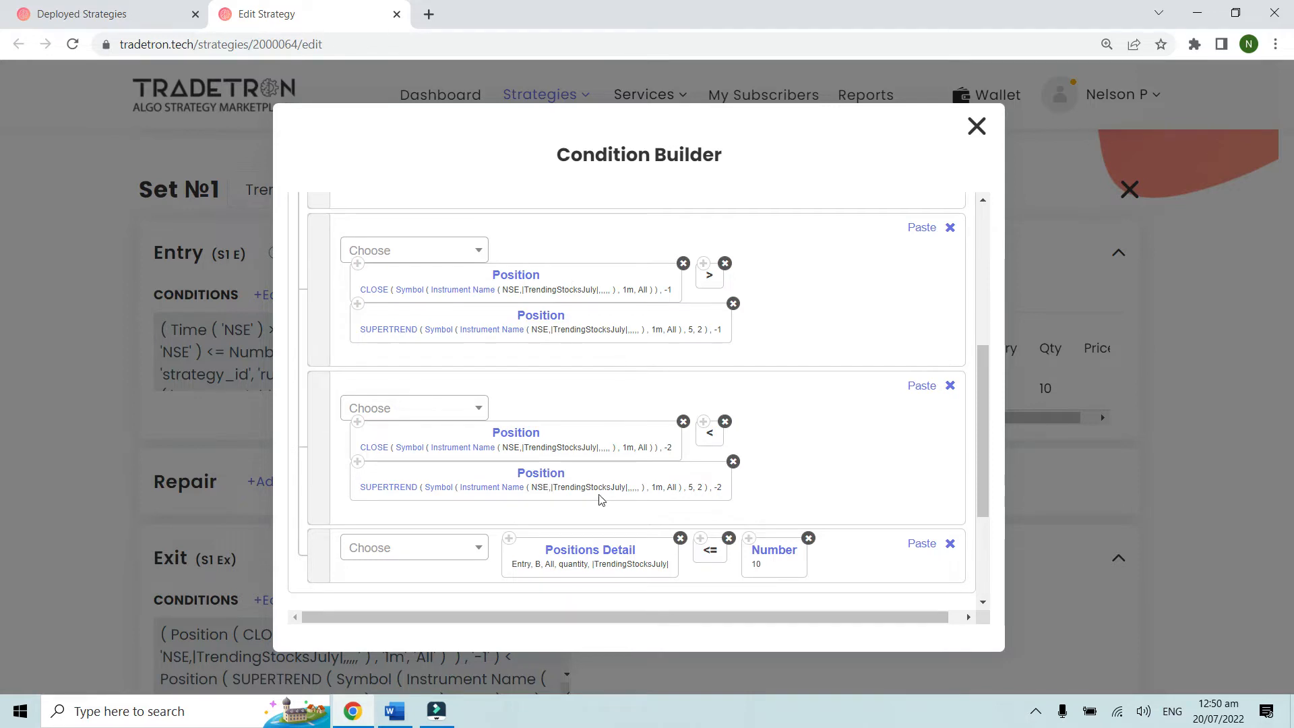
scroll(600, 499, "down", 2)
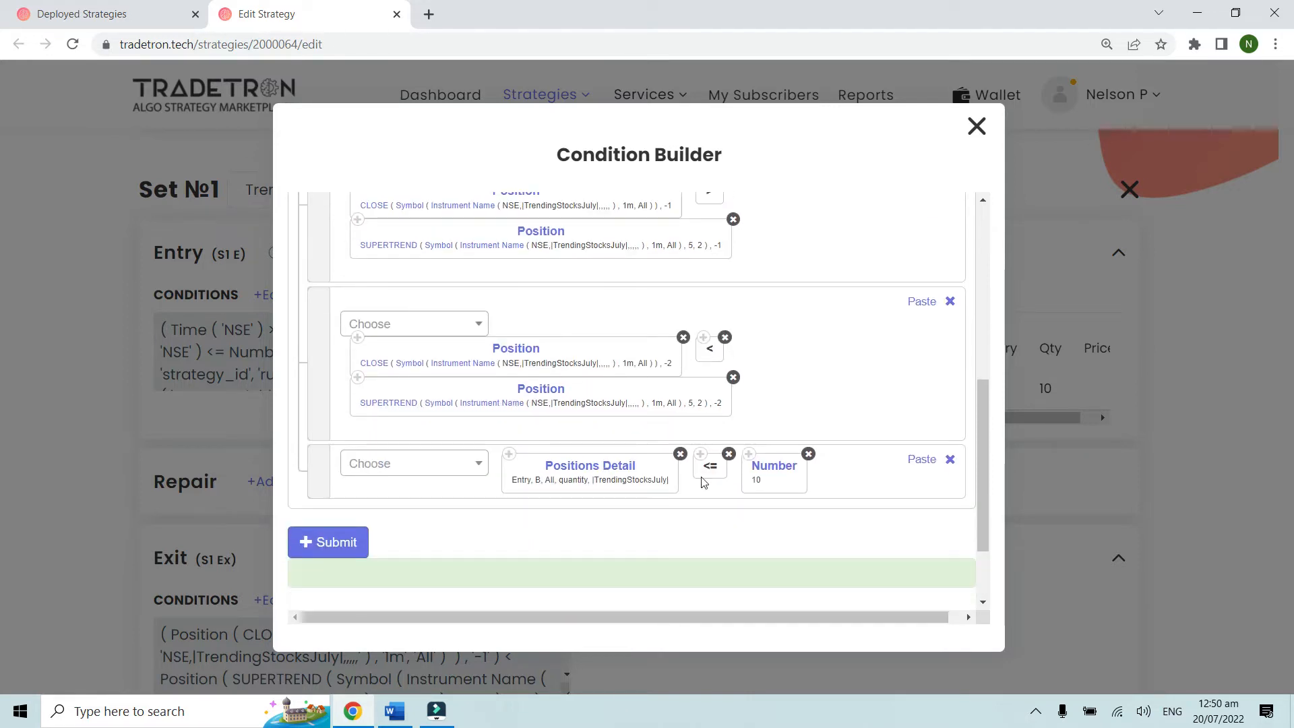
key("ctrl+plus")
key("ctrl+plus")
scroll(596, 473, "down", 2)
key("ctrl+plus")
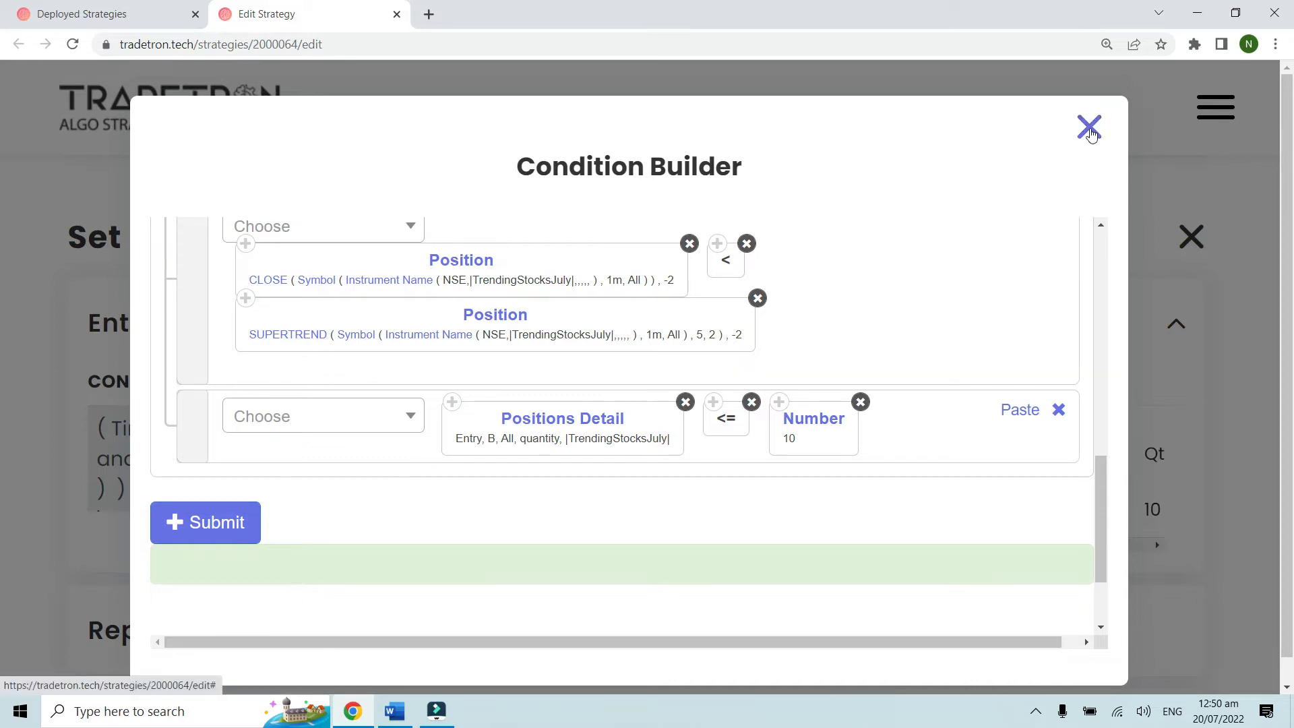
left_click(1089, 126)
Step: Examine the settings of Set 1's buy position for TrendingStocksJuly in the Position builder and close it
left_click(538, 510)
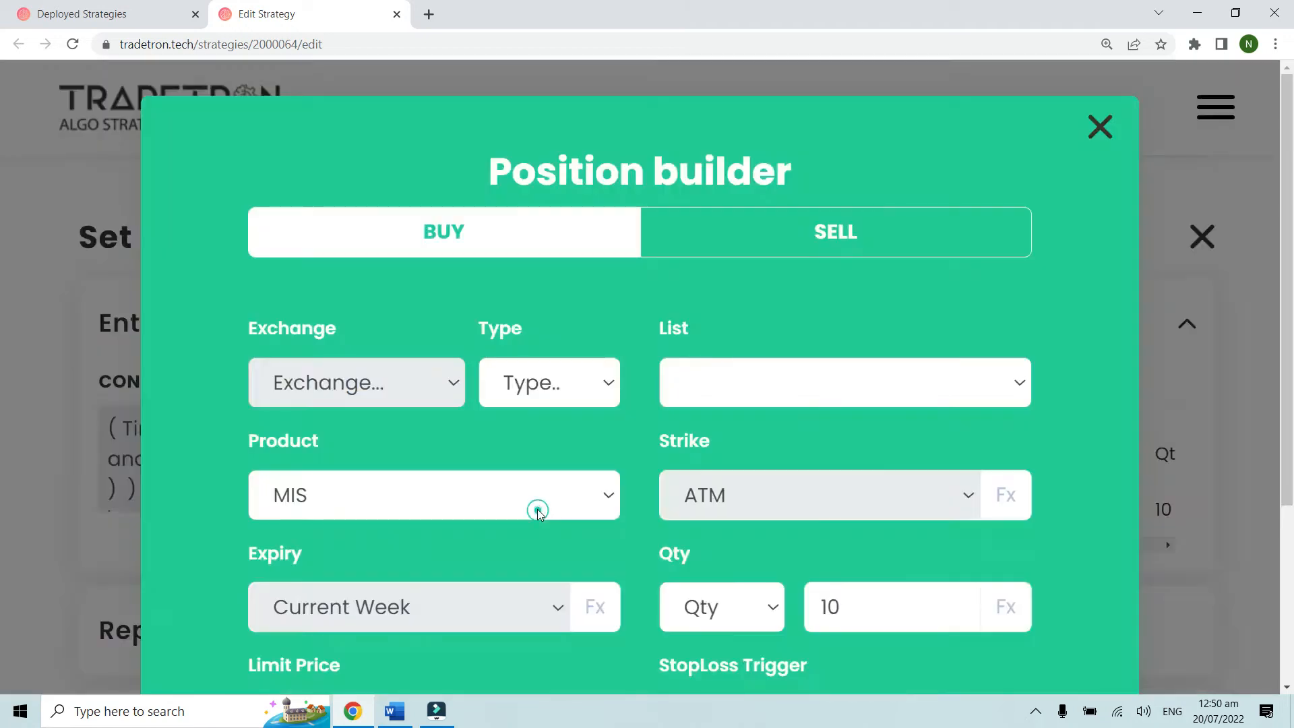
scroll(665, 471, "down", 1)
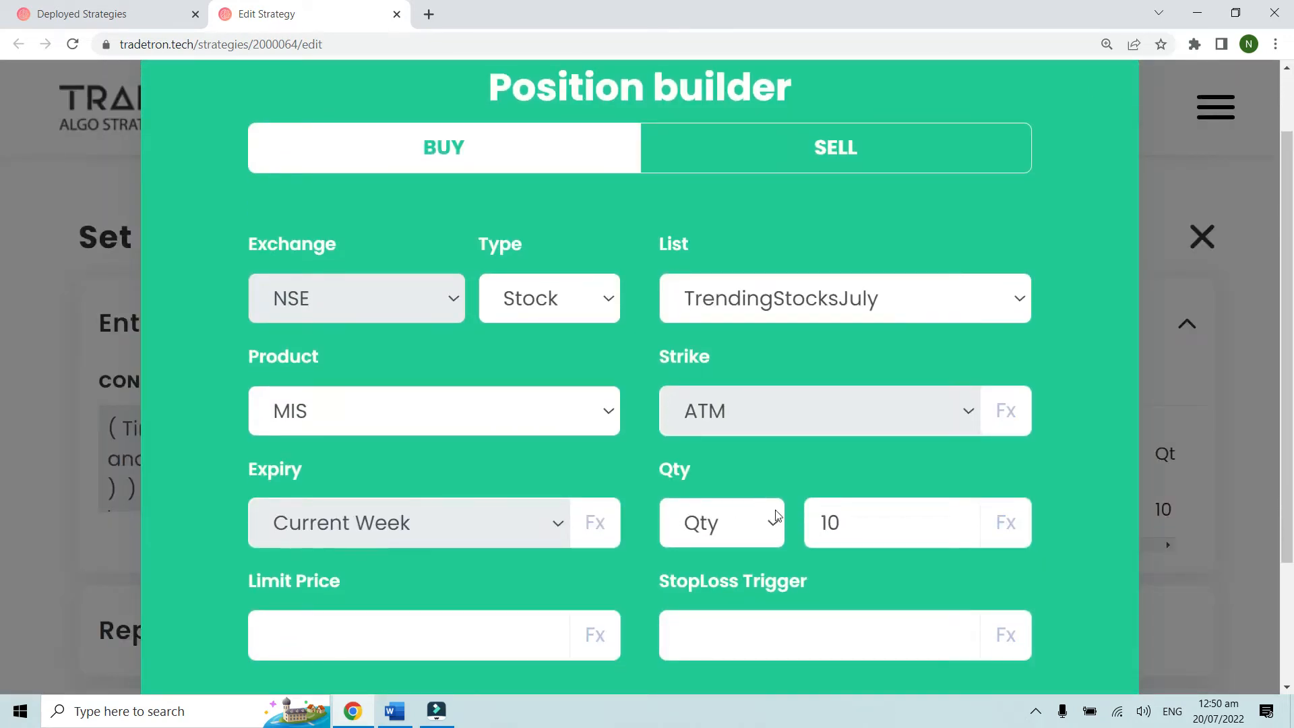
scroll(805, 493, "up", 1)
scroll(806, 493, "down", 1)
scroll(990, 225, "up", 1)
left_click(1098, 124)
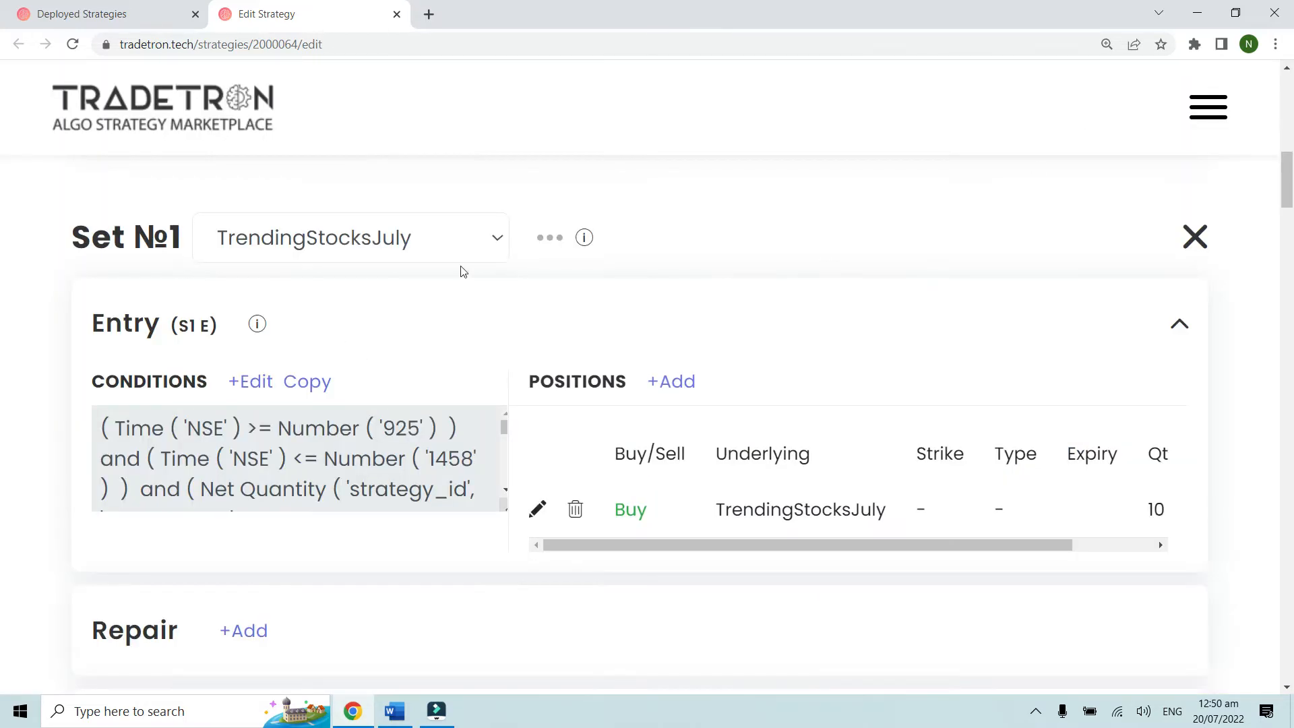
Step: View the stocks contained in Set 1's TrendingStocksJuly list and close the List builder
key("ctrl+minus")
key("ctrl+minus")
left_click(489, 192)
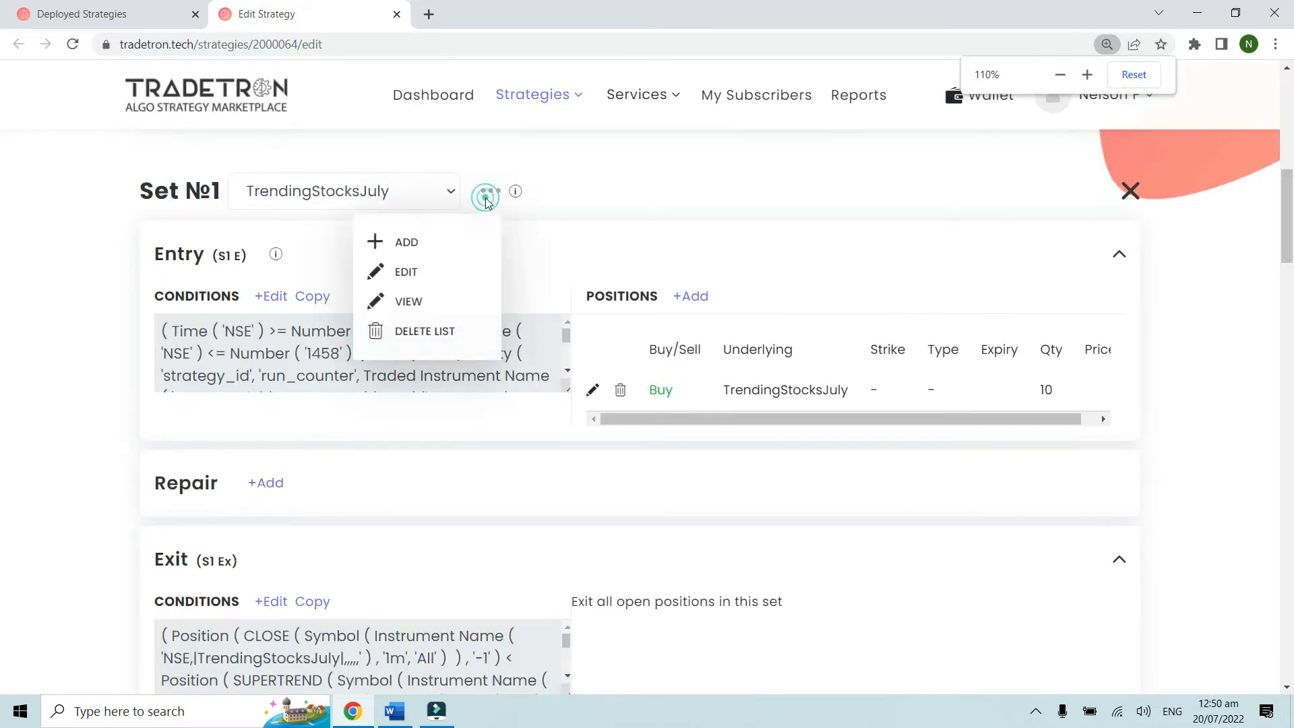
left_click(411, 303)
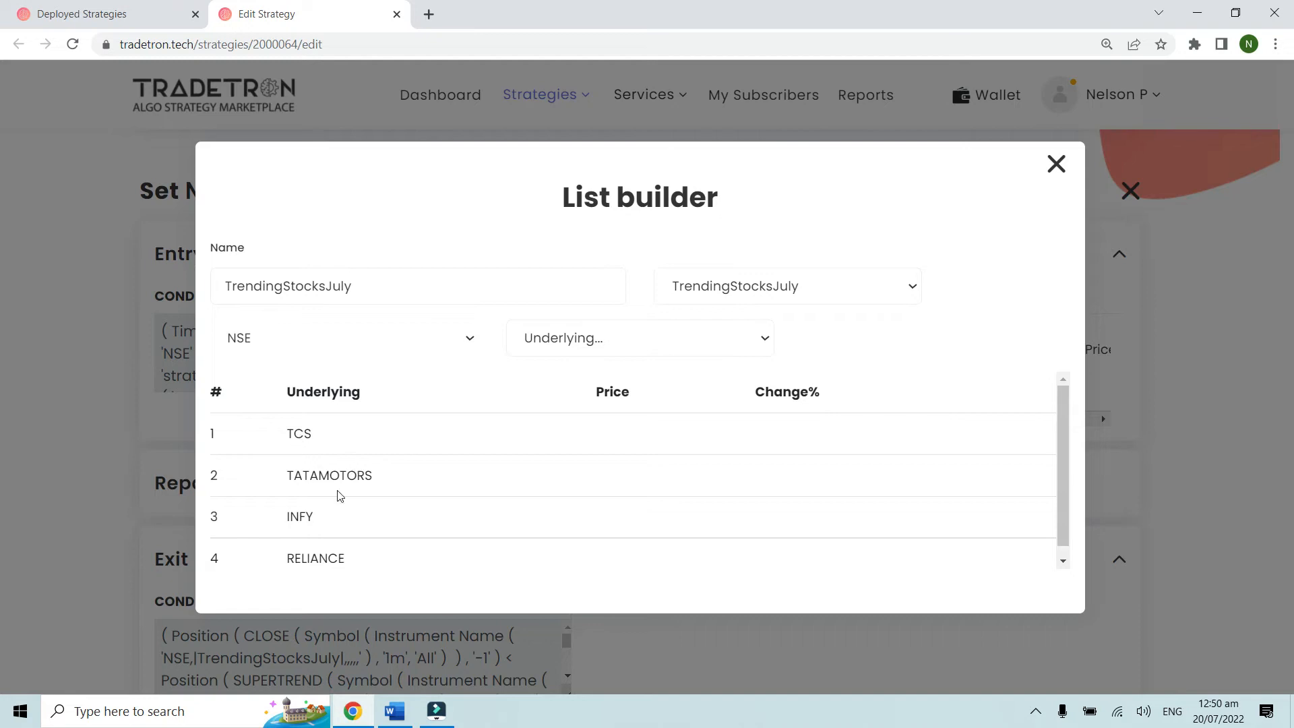
left_click(1056, 166)
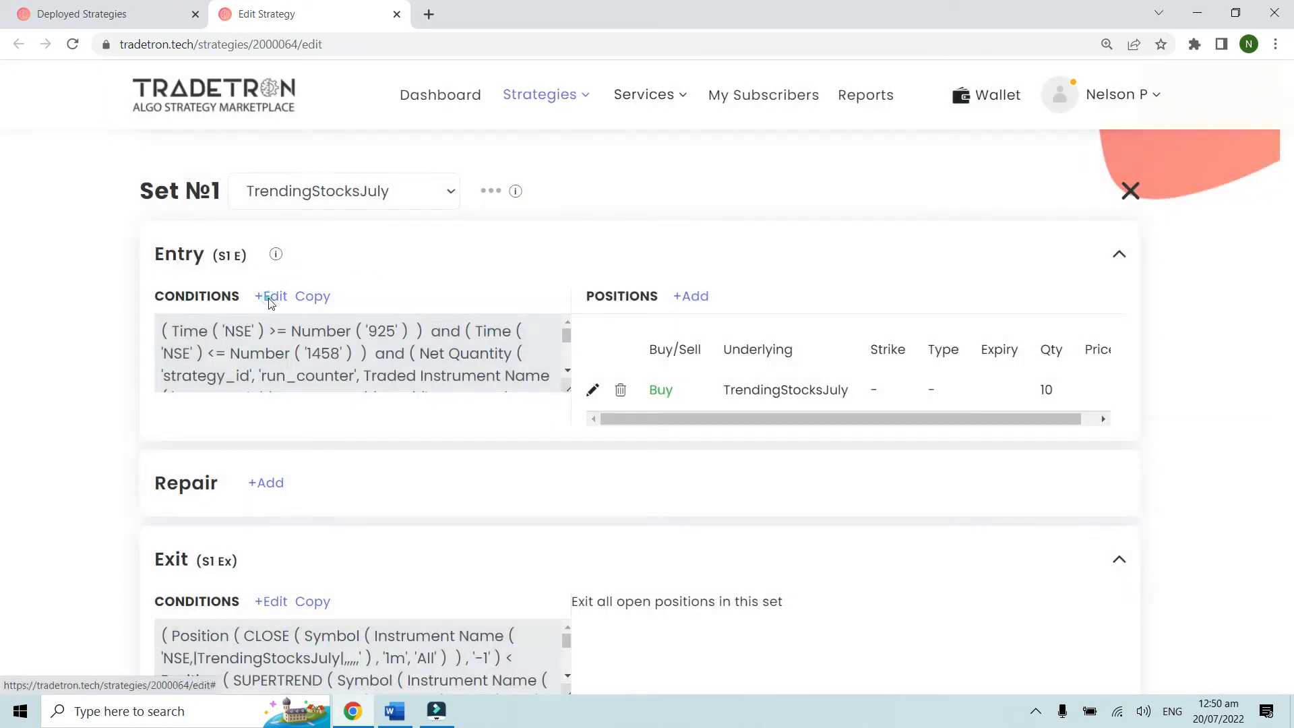
Step: Reopen Set 1's entry conditions and examine the Positions Detail quantity condition at the end
left_click(270, 295)
scroll(688, 415, "down", 10)
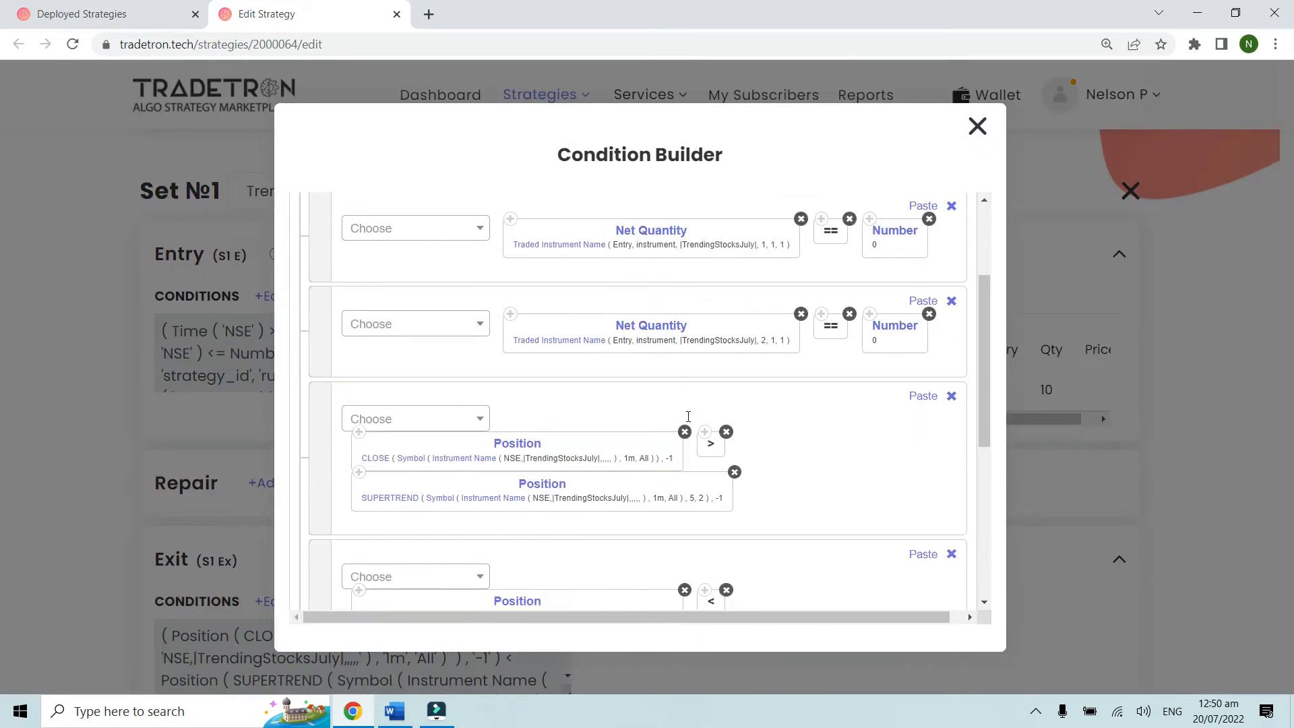
key("ctrl+plus")
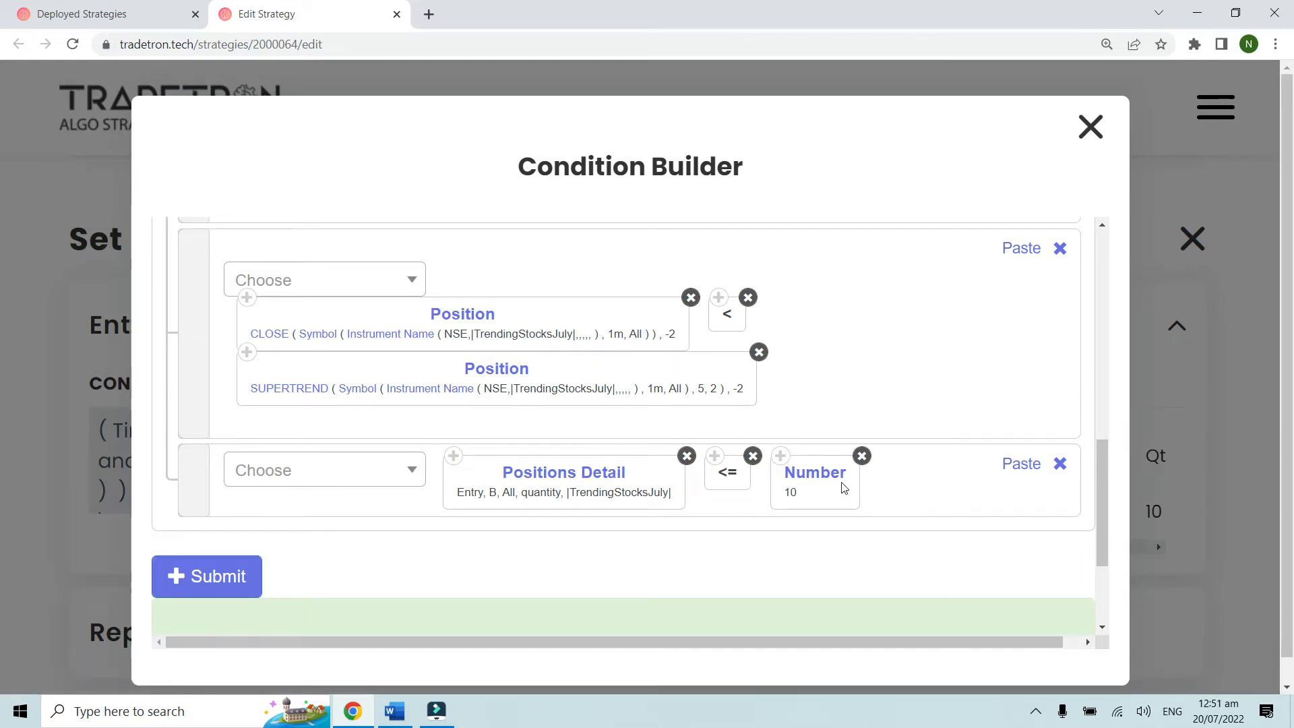
scroll(842, 485, "up", 10)
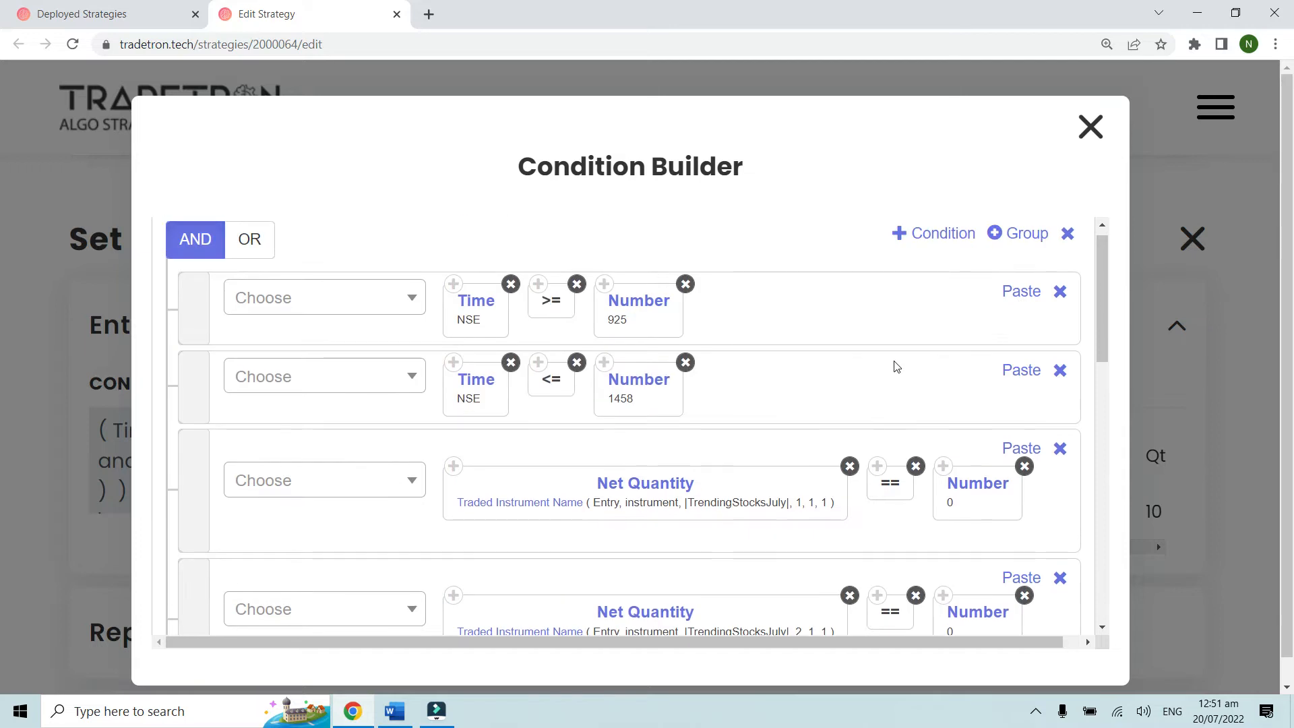
Step: Add a condition row to Set 1's entry and copy the existing Positions Detail block into it
left_click(933, 234)
scroll(822, 355, "down", 10)
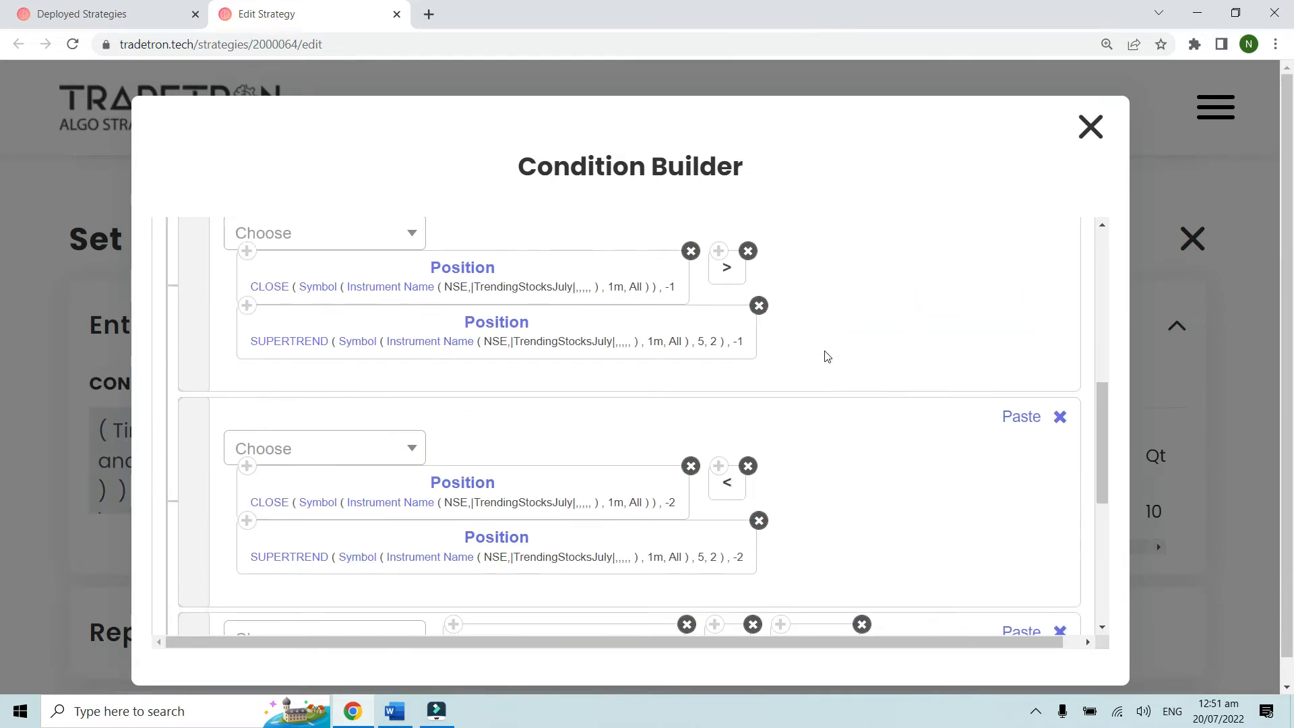
scroll(826, 356, "down", 1)
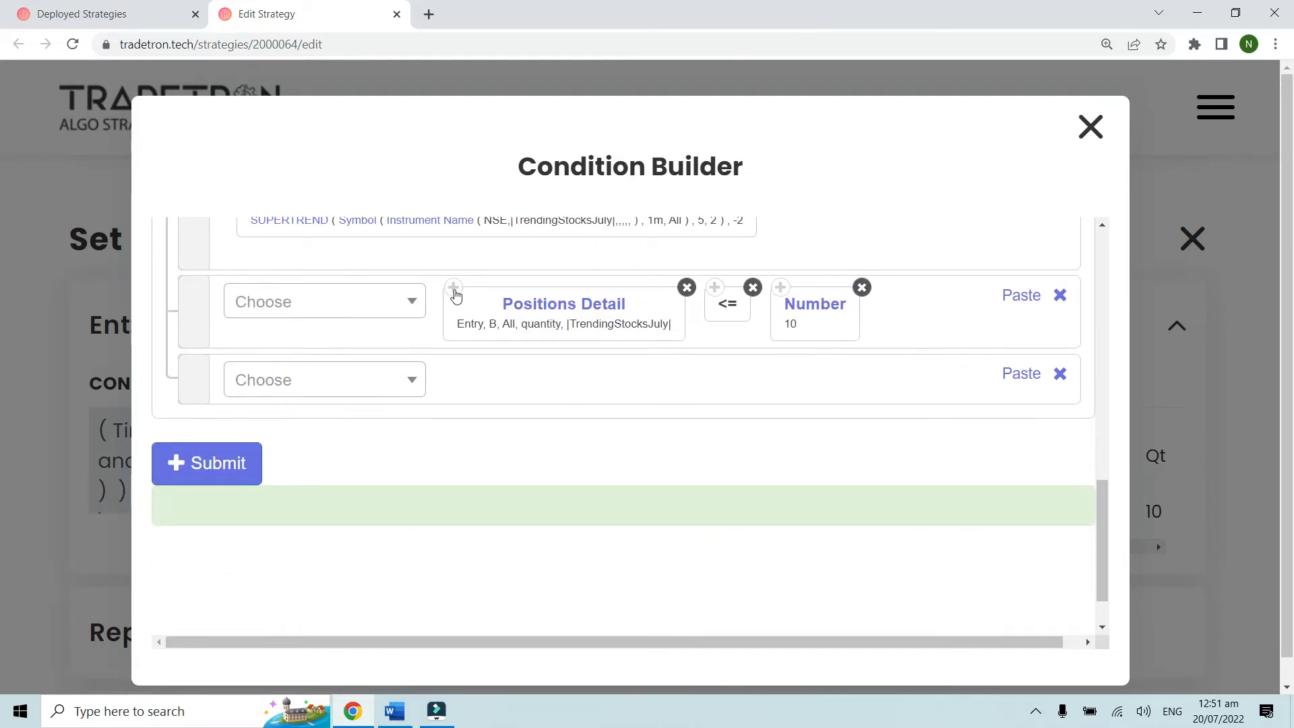
left_click(454, 288)
left_click(1018, 374)
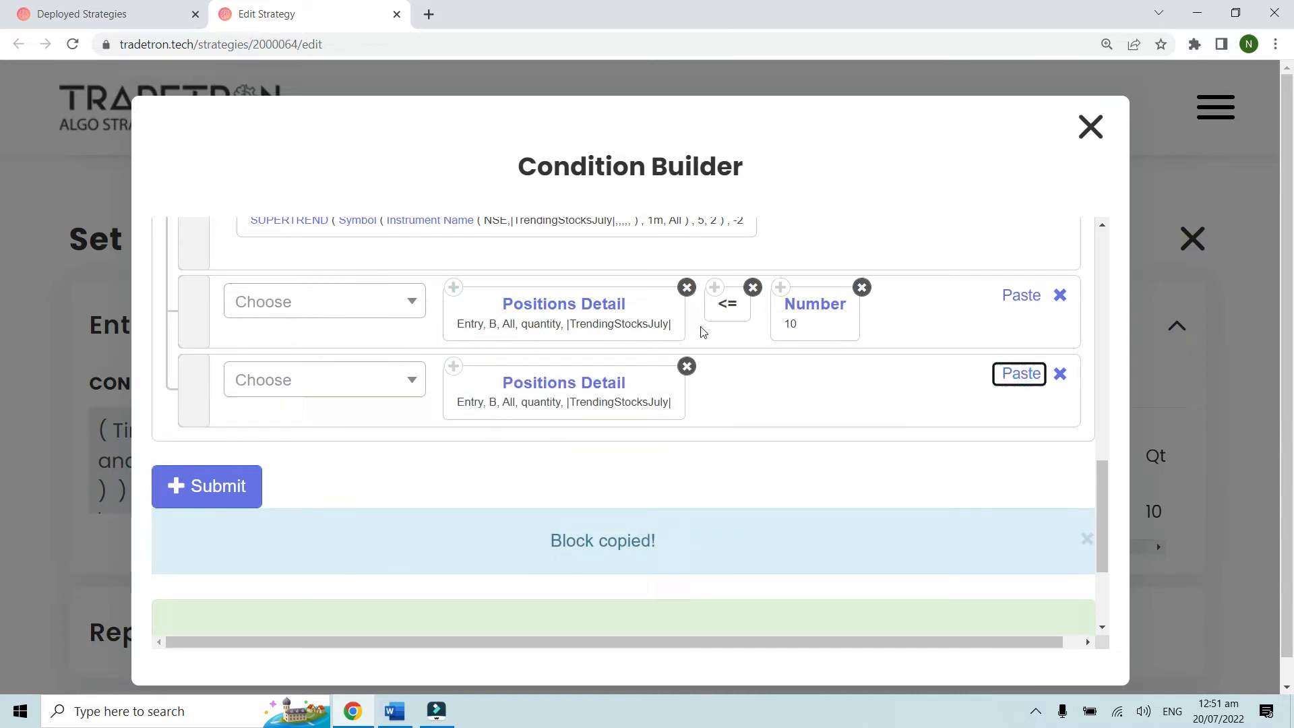
Step: Complete the new Positions Detail condition with an equals comparison and a copied Number block set to 0
left_click(401, 390)
type("=")
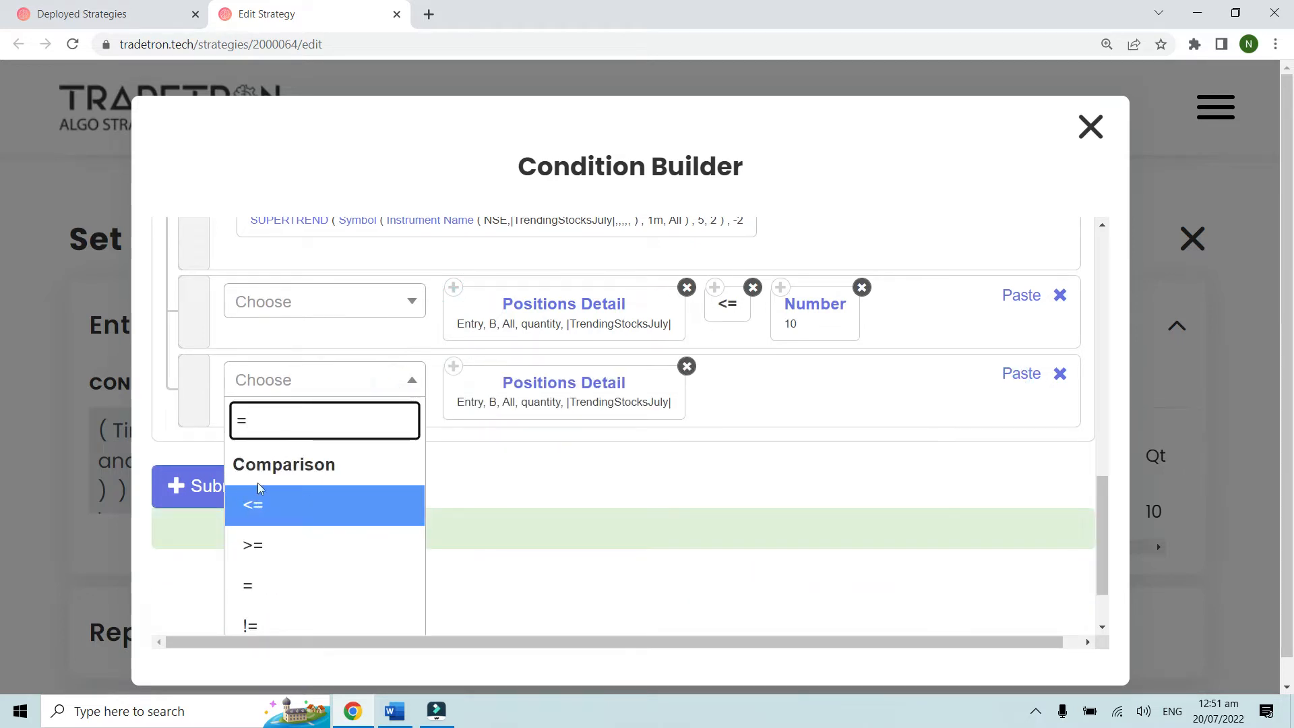
left_click(296, 583)
left_click(780, 288)
left_click(1019, 374)
left_click(830, 391)
left_click_drag(424, 350, 372, 364)
type("0")
scroll(618, 543, "down", 2)
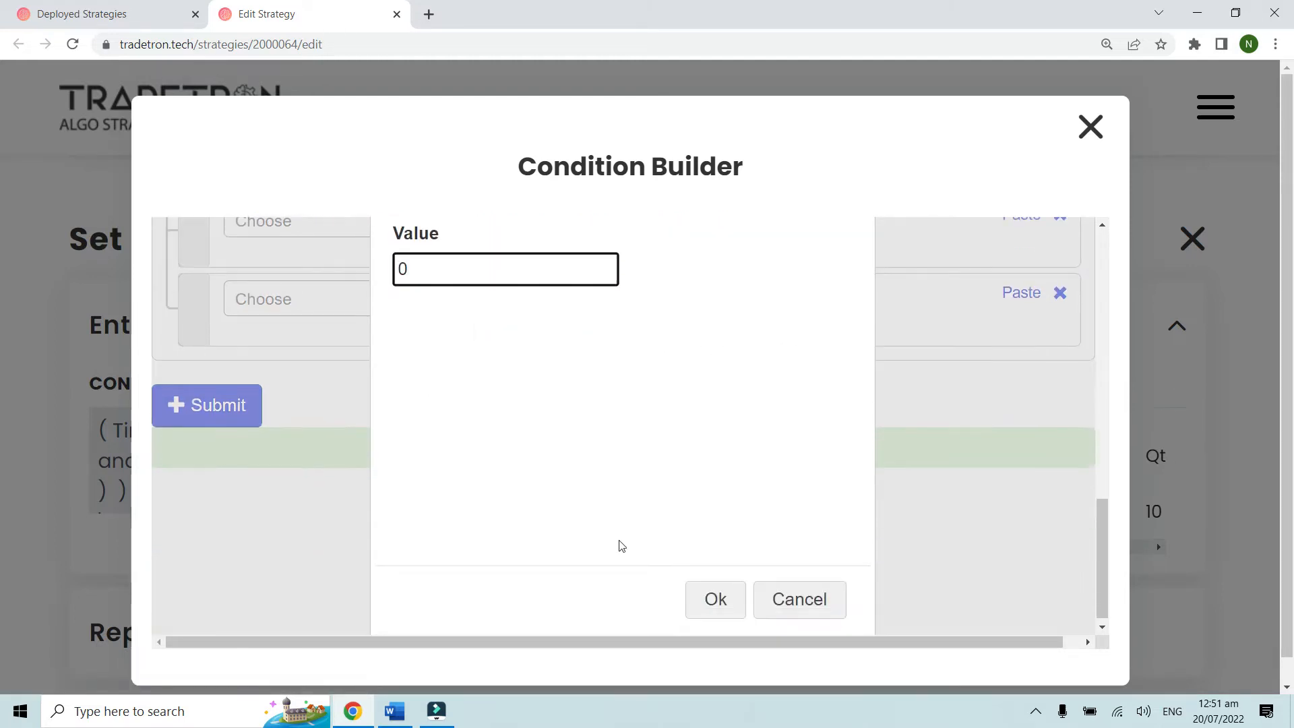
left_click(714, 590)
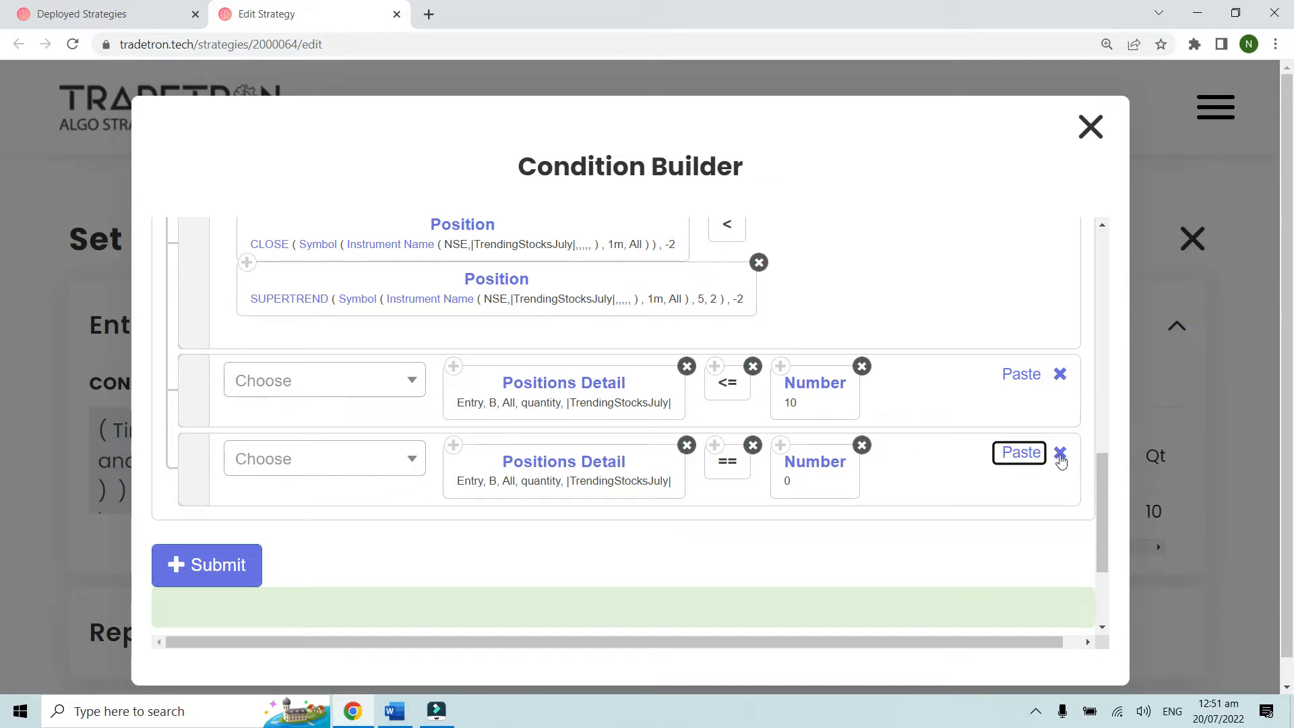
Step: Delete the added condition that compares Positions Detail with 0
left_click(1060, 453)
left_click(903, 474)
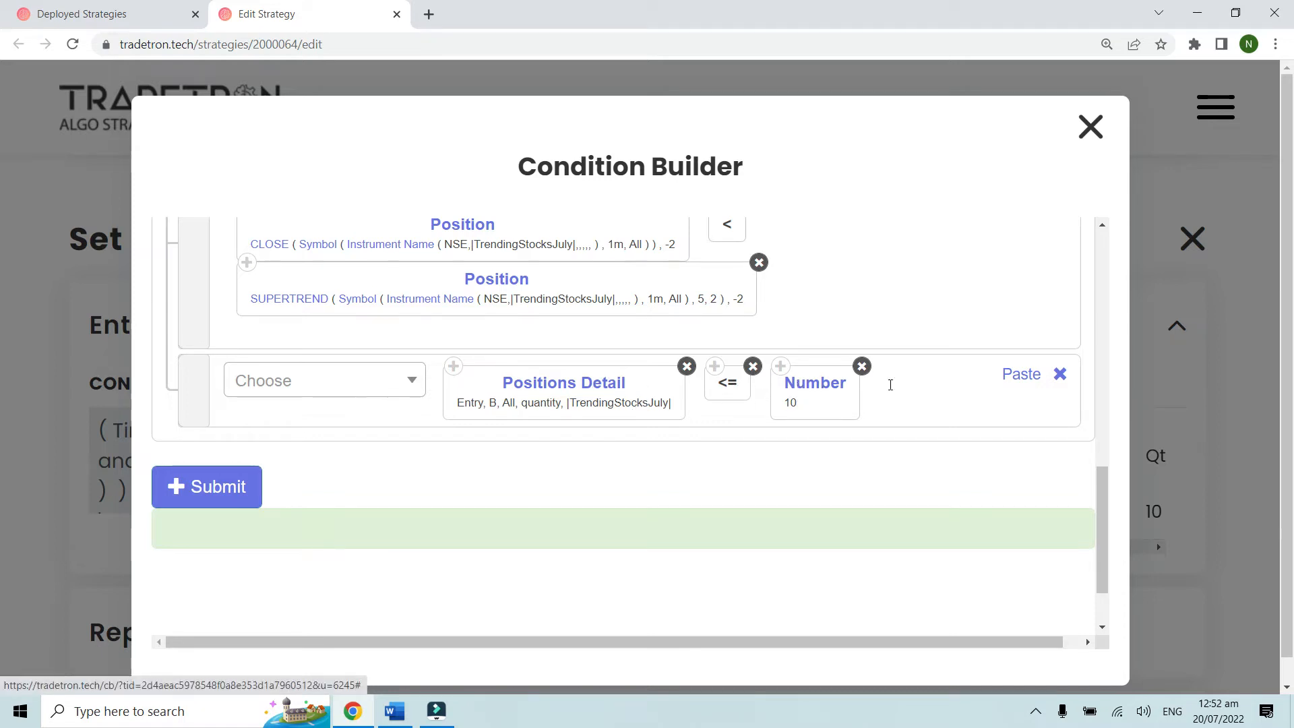
Step: Examine the Positions Detail keyword's condition type, transaction type, instruments type, quantity and underlying parameters, and close the Condition Builder without submitting
left_click(599, 385)
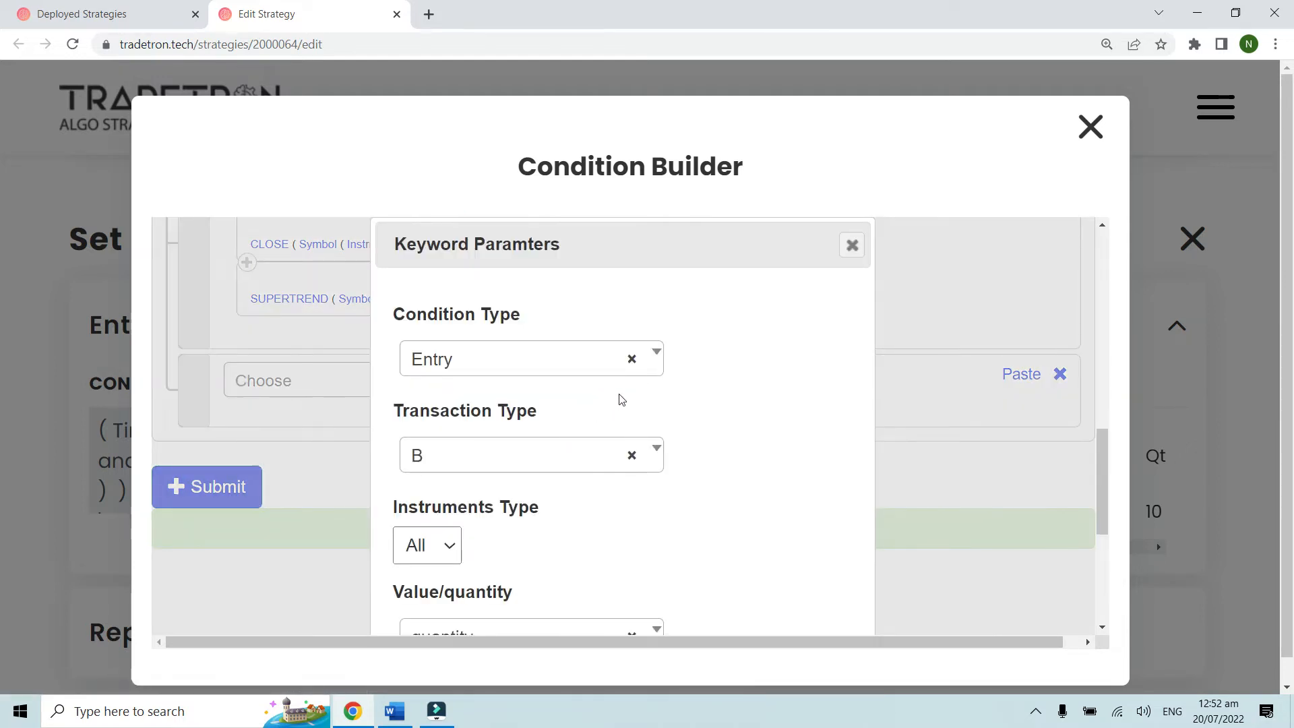
key("ctrl+minus")
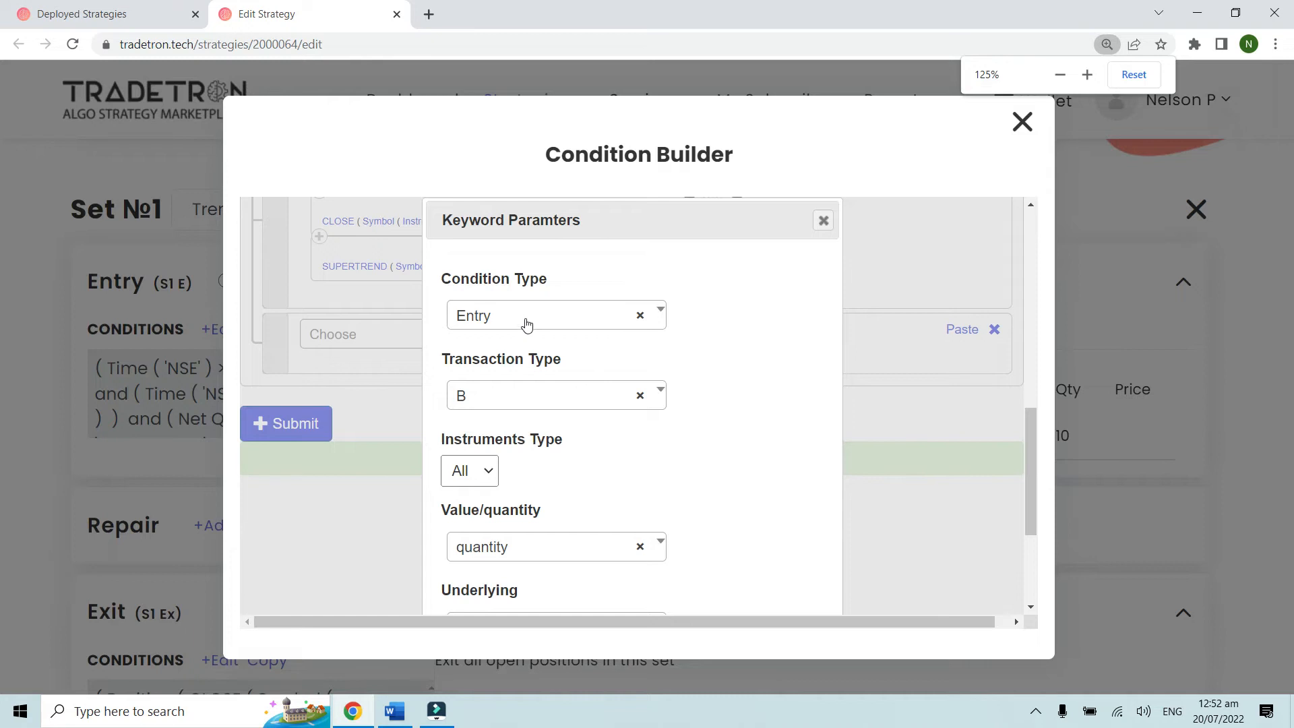
left_click(500, 398)
left_click(500, 401)
left_click(469, 472)
left_click(469, 476)
scroll(557, 476, "down", 3)
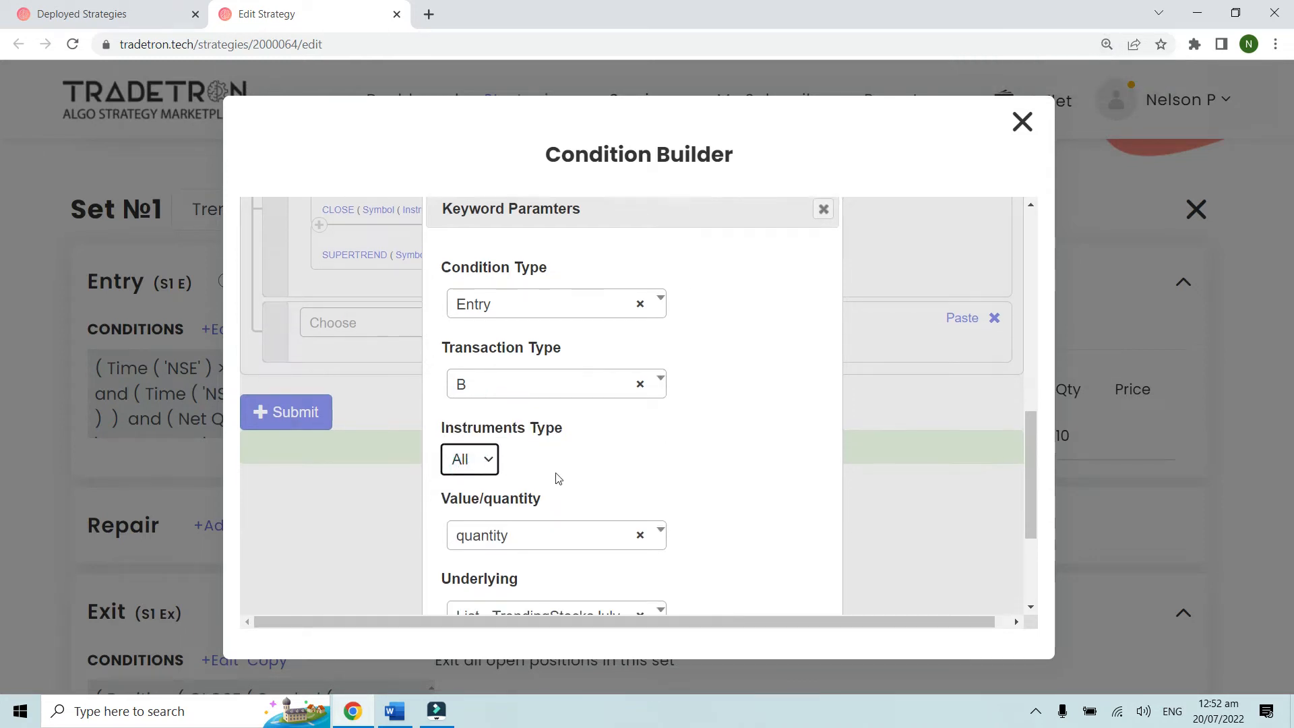
left_click(535, 382)
left_click(535, 382)
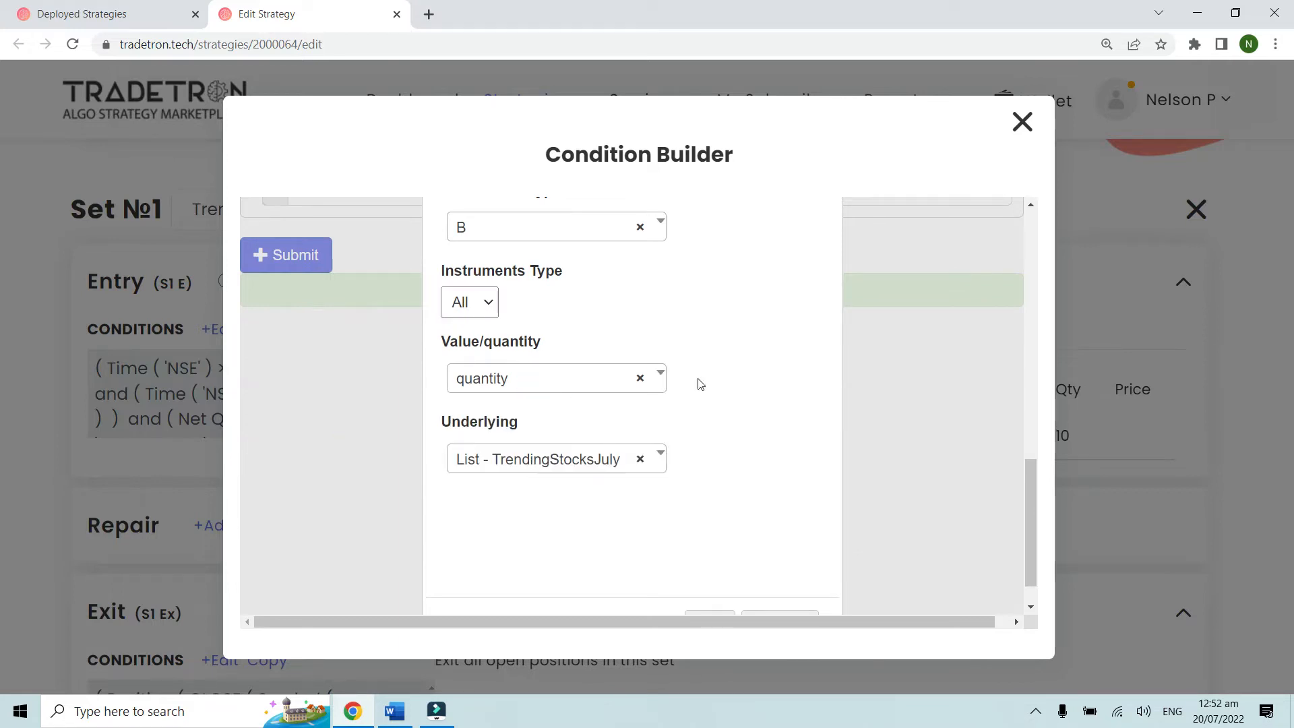
left_click(1017, 133)
Step: Review Set 1's exit conditions comparing CLOSE with SUPERTREND in the Condition Builder and close it
scroll(387, 485, "down", 2)
key("ctrl+minus")
key("ctrl+minus")
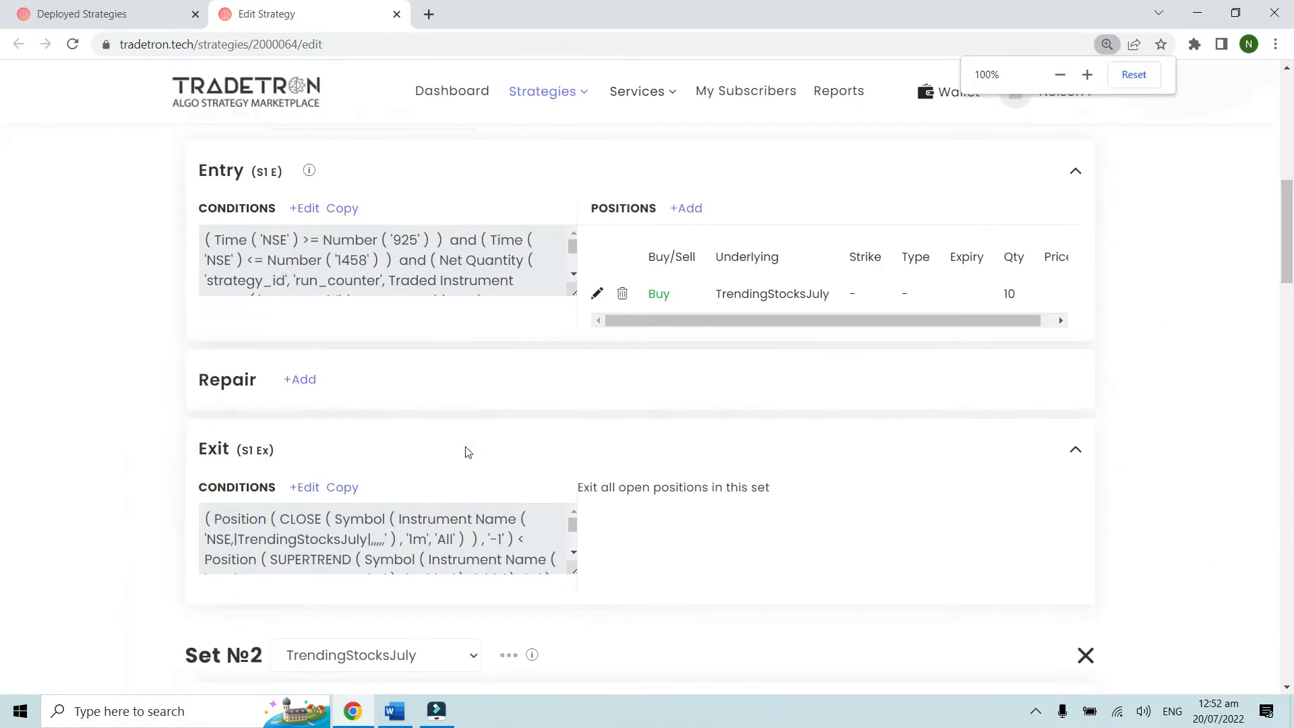
scroll(499, 424, "down", 4)
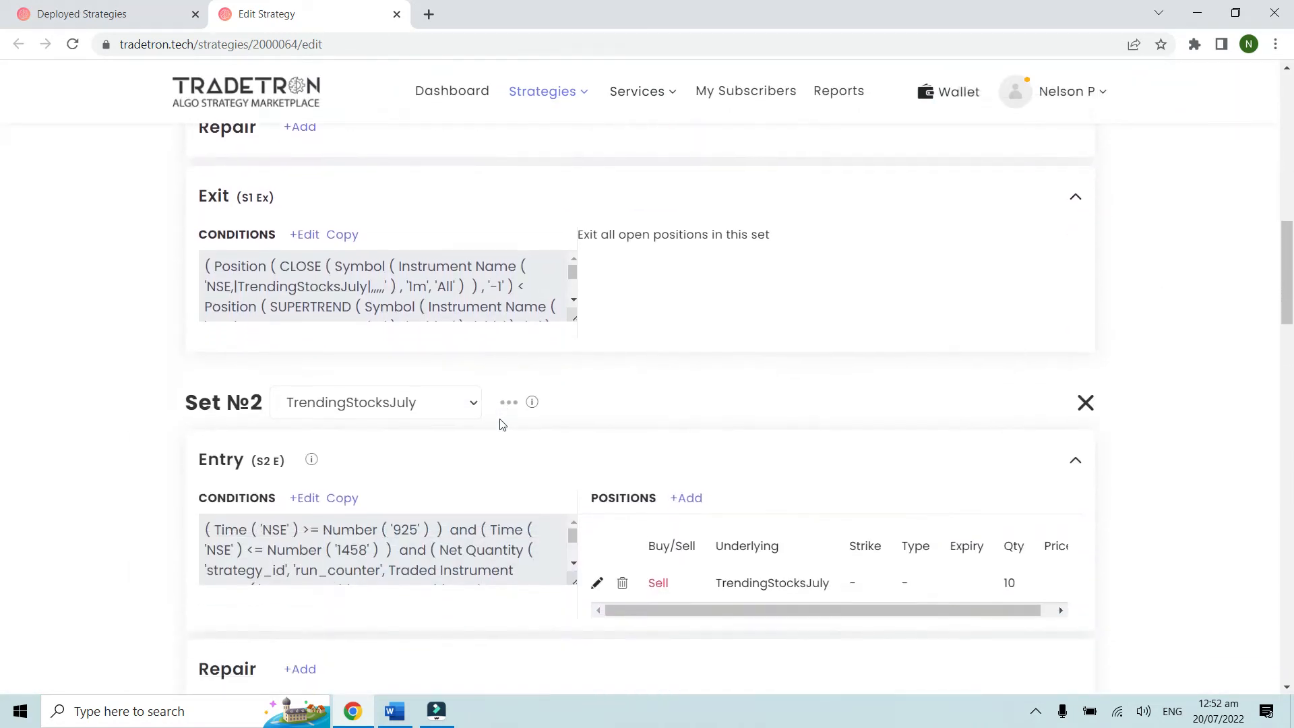
left_click(306, 235)
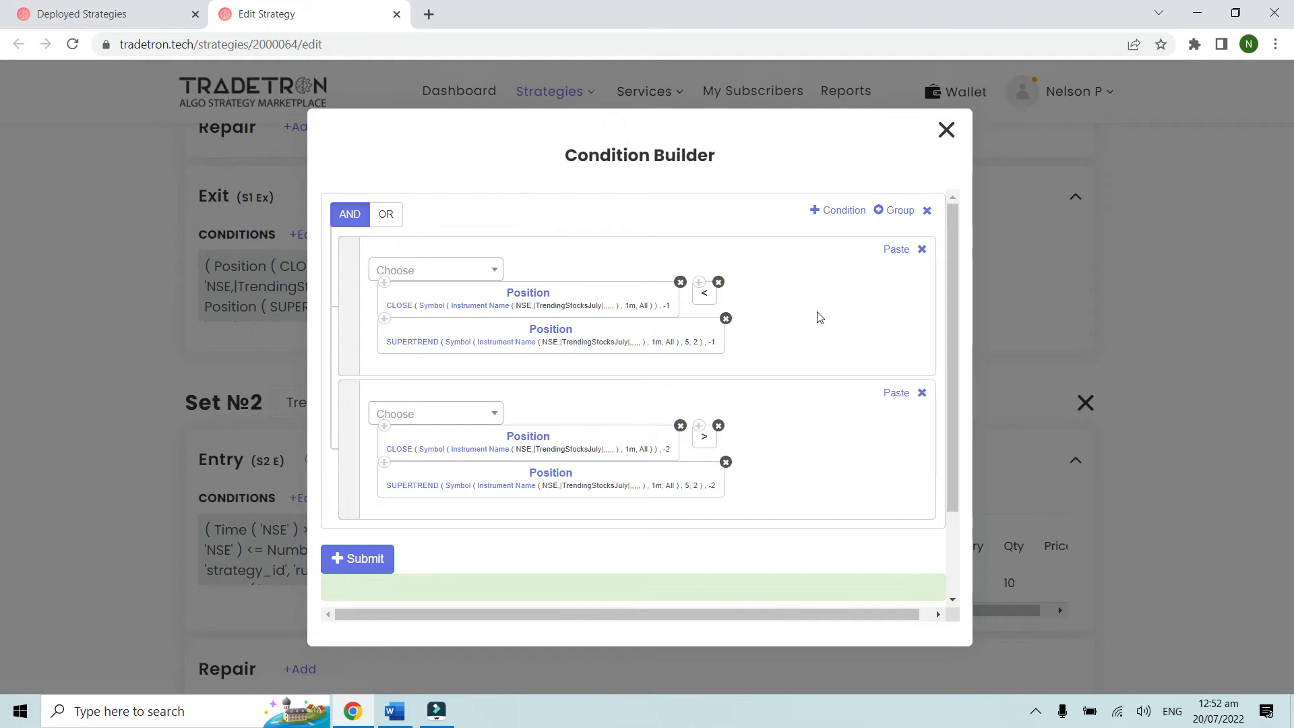
left_click(946, 129)
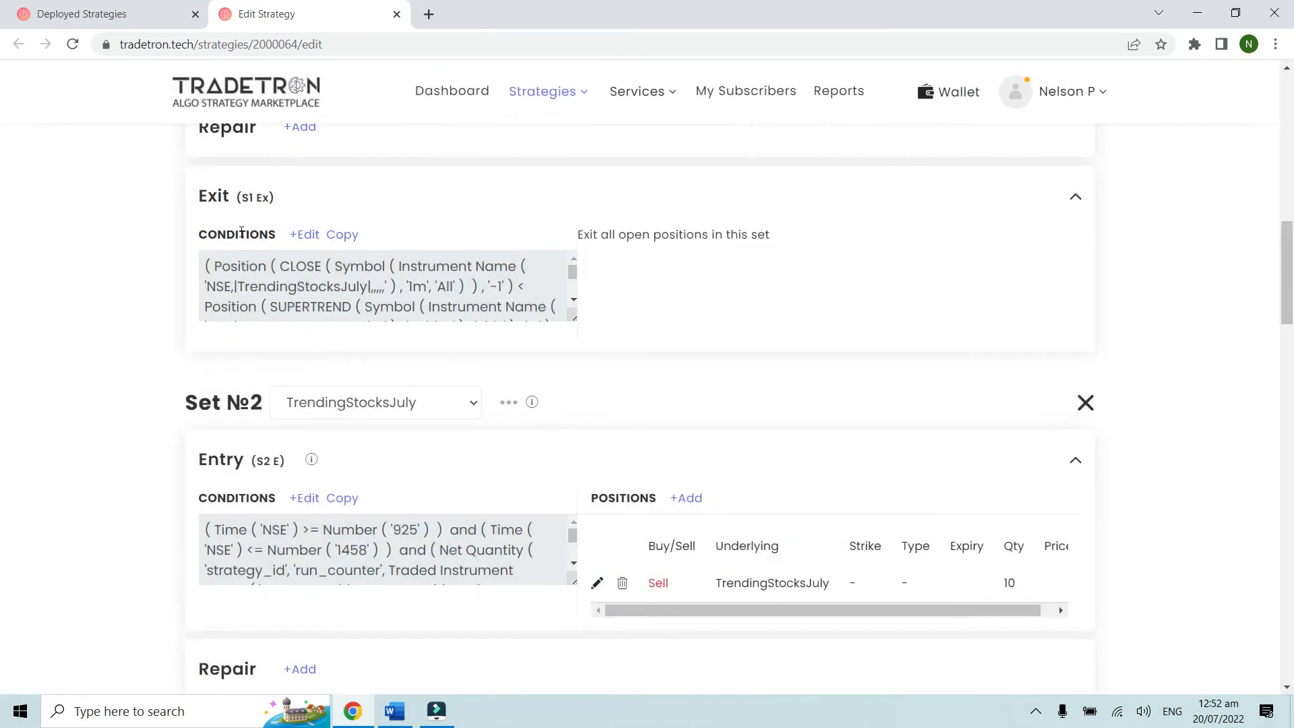
Step: Review Set 2's entry conditions in the Condition Builder, from the Time and Net Quantity checks down to the Absolute Positions Detail comparison
scroll(304, 381, "down", 1)
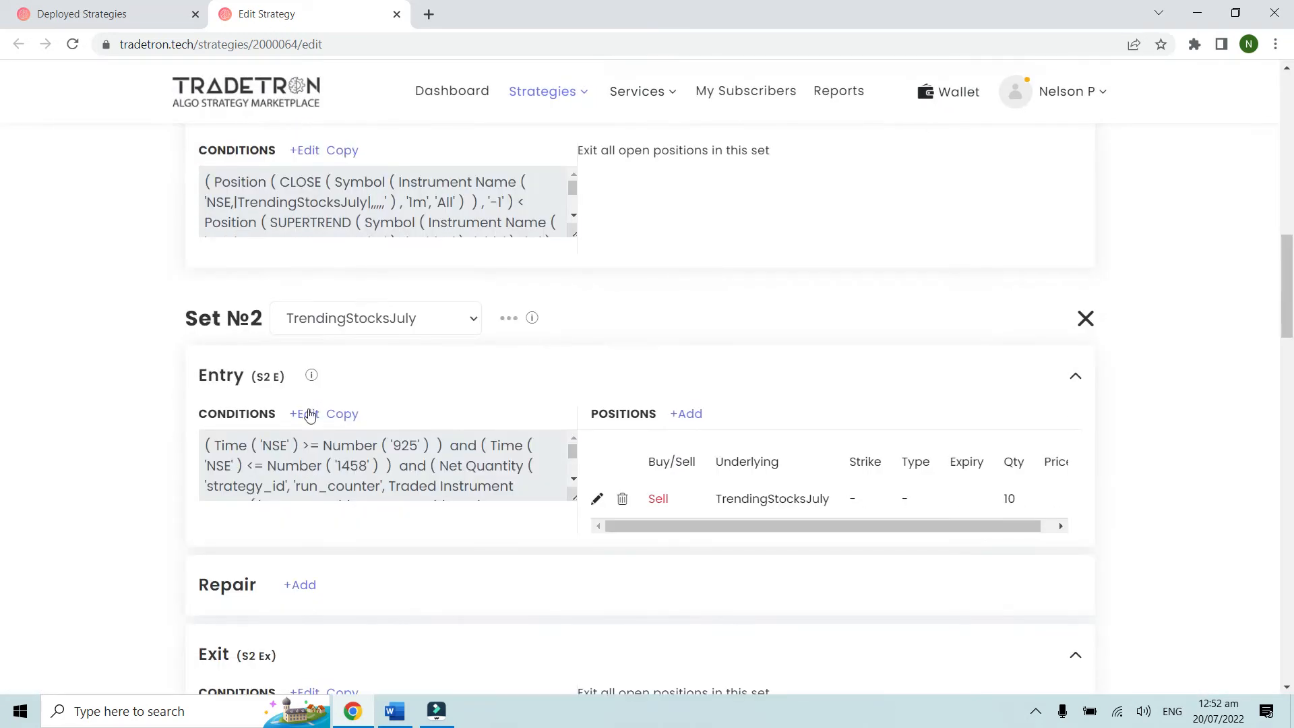
left_click(308, 413)
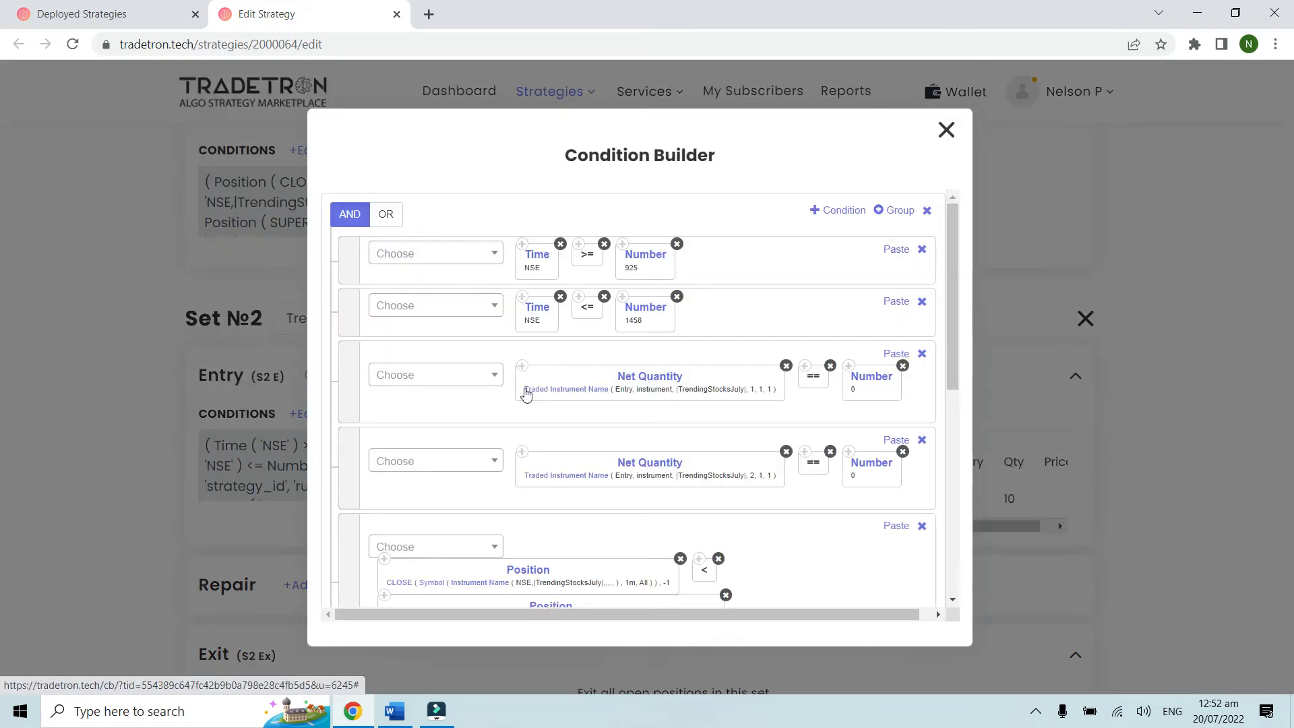
key("ctrl+plus")
key("ctrl+plus")
scroll(543, 401, "down", 4)
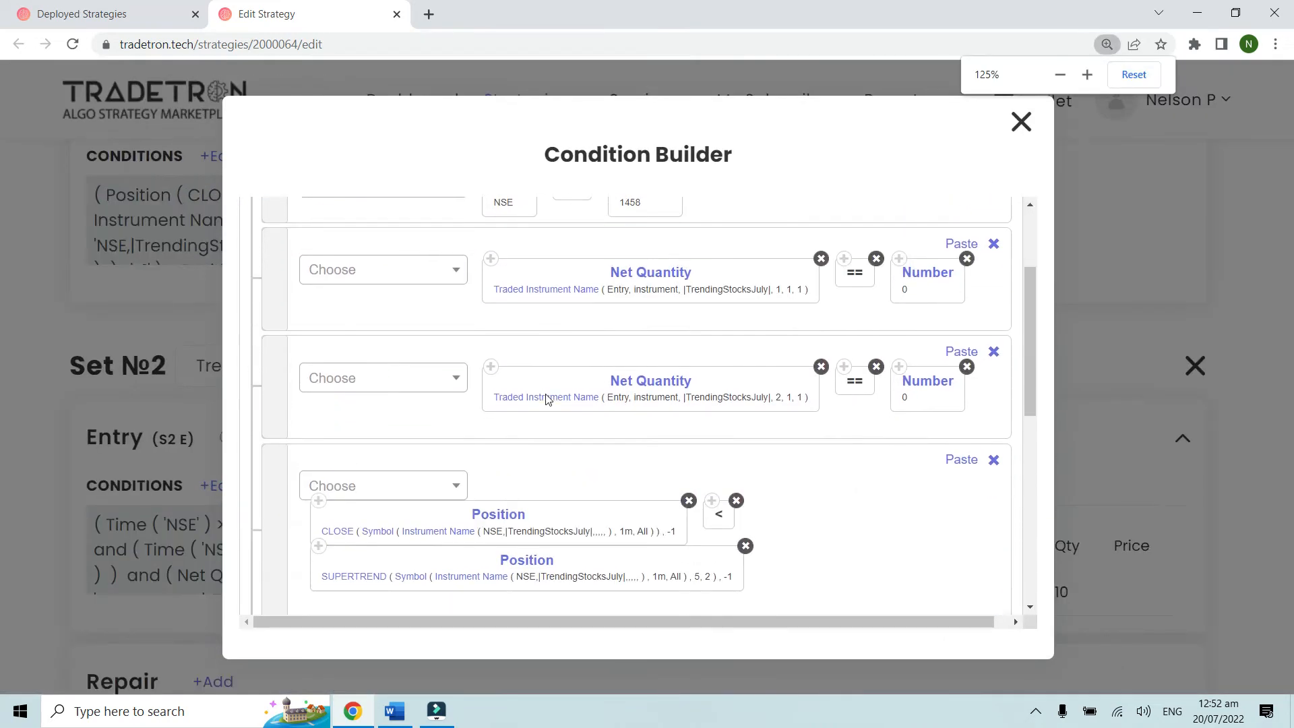
scroll(537, 407, "up", 3)
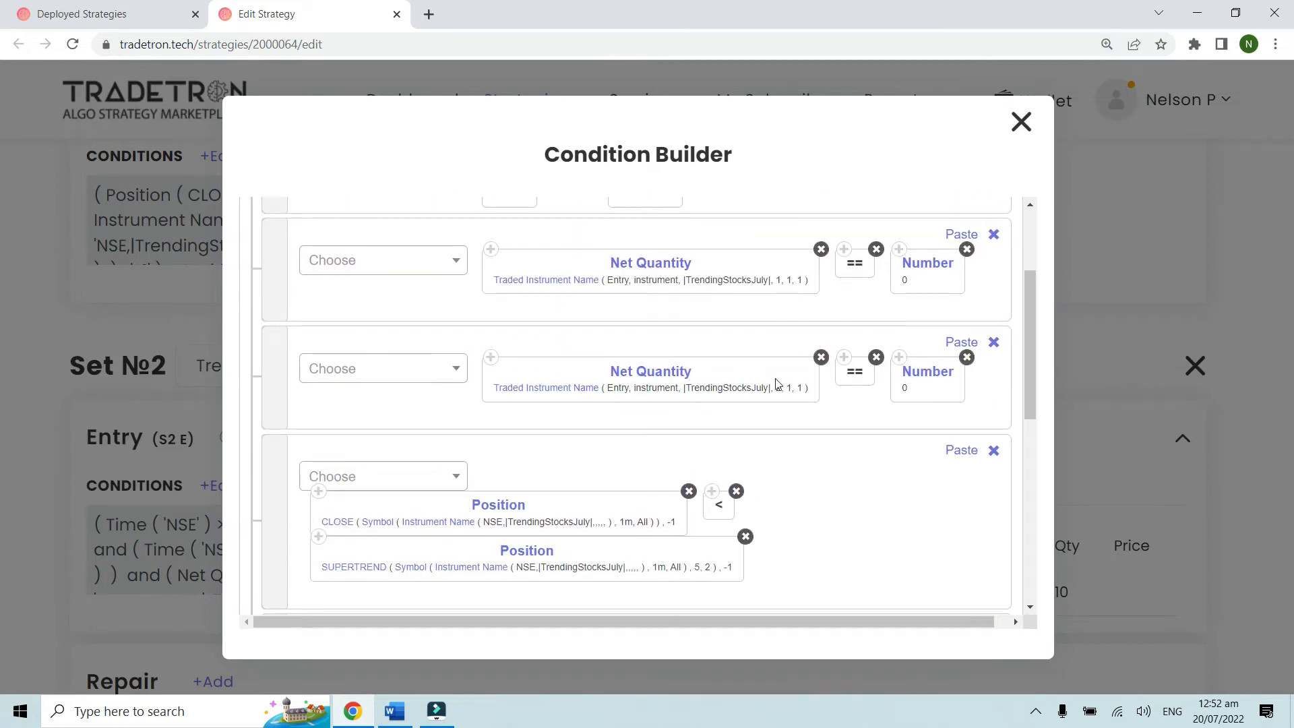
scroll(739, 412, "up", 5)
scroll(739, 413, "down", 10)
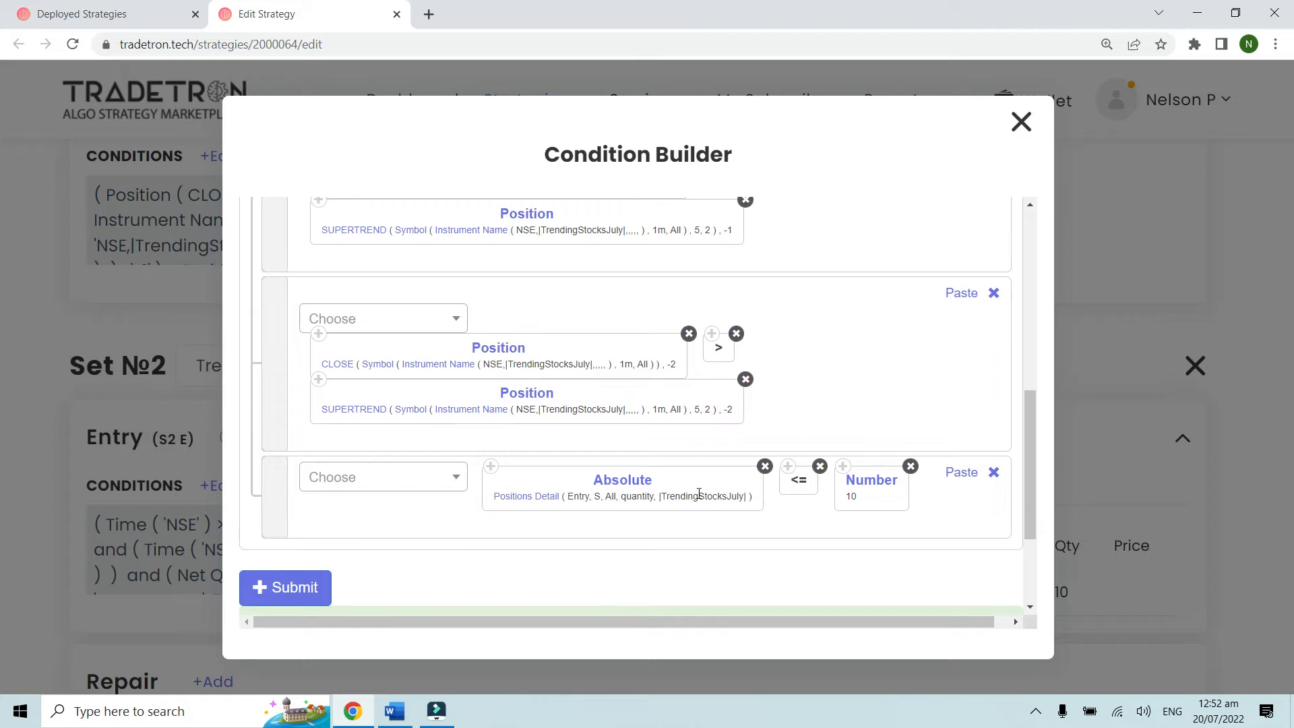
key("ctrl+plus")
scroll(737, 526, "down", 2)
scroll(737, 526, "down", 1)
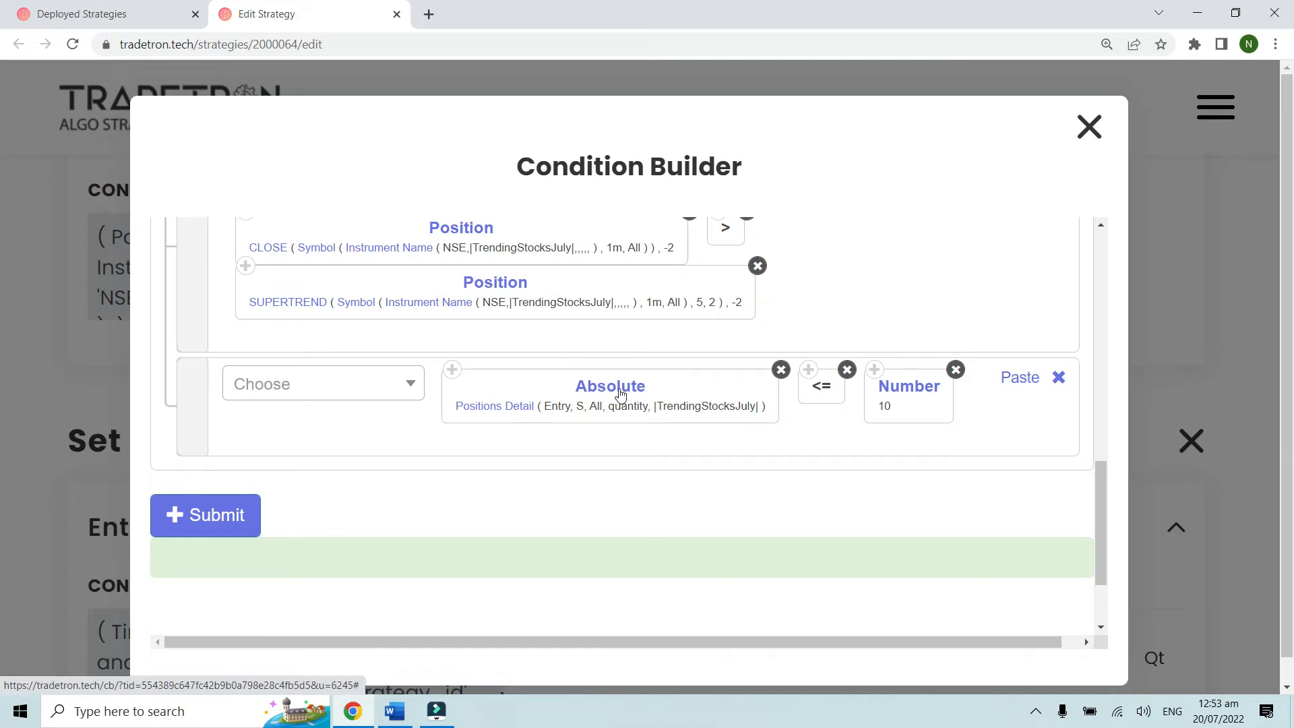
Step: Examine the Absolute keyword and the condition type, transaction type, instruments type, quantity and underlying parameters of its nested Positions Detail keyword
left_click(620, 395)
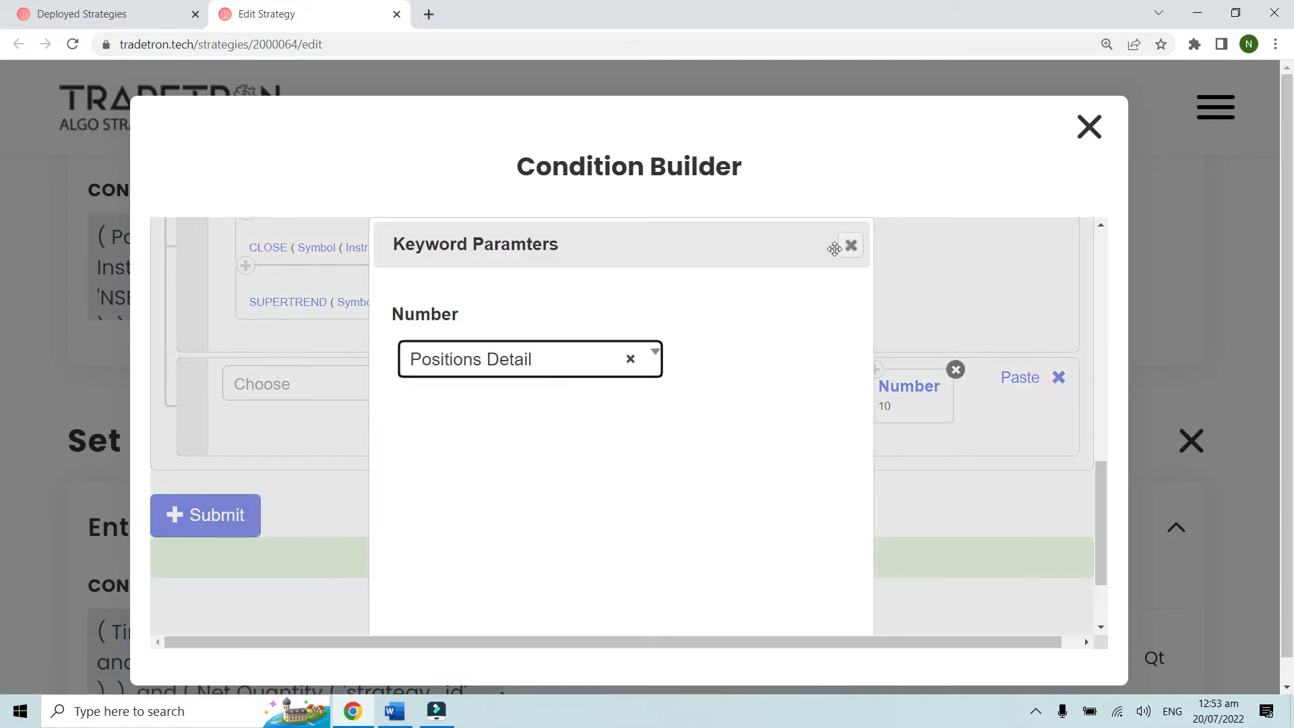
left_click(851, 247)
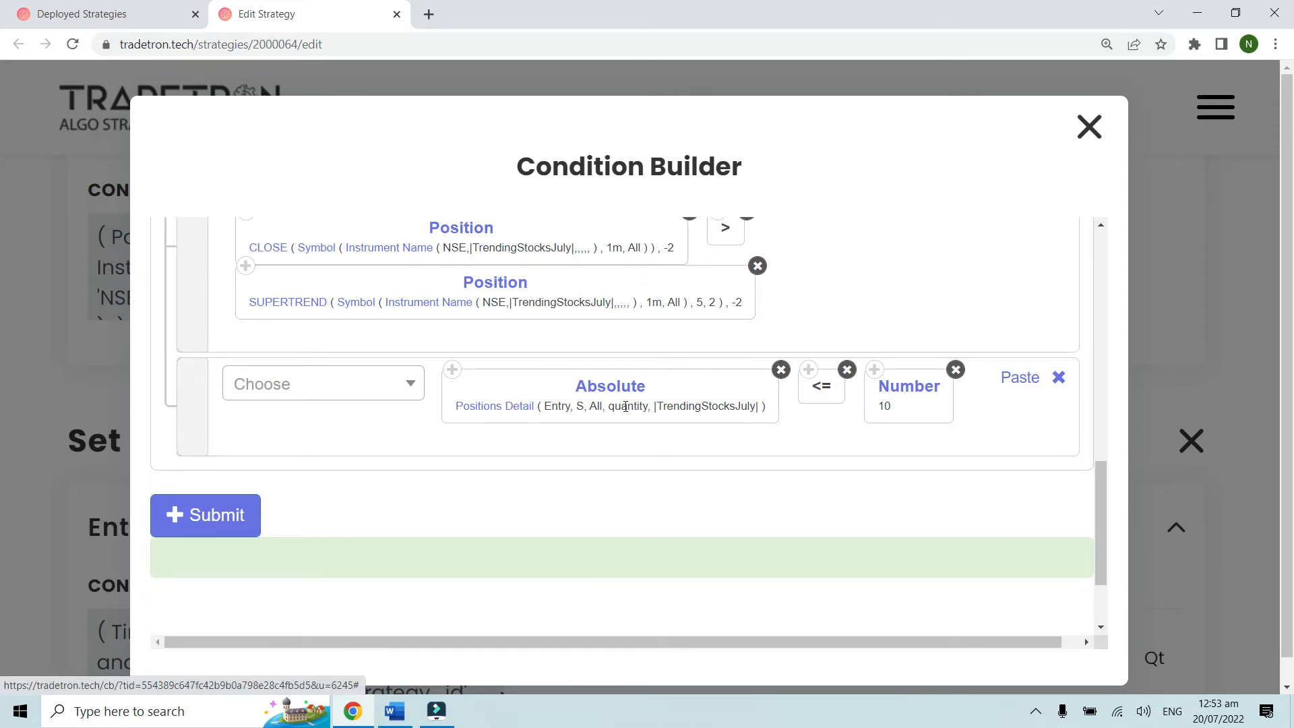
left_click(497, 411)
scroll(493, 364, "down", 1)
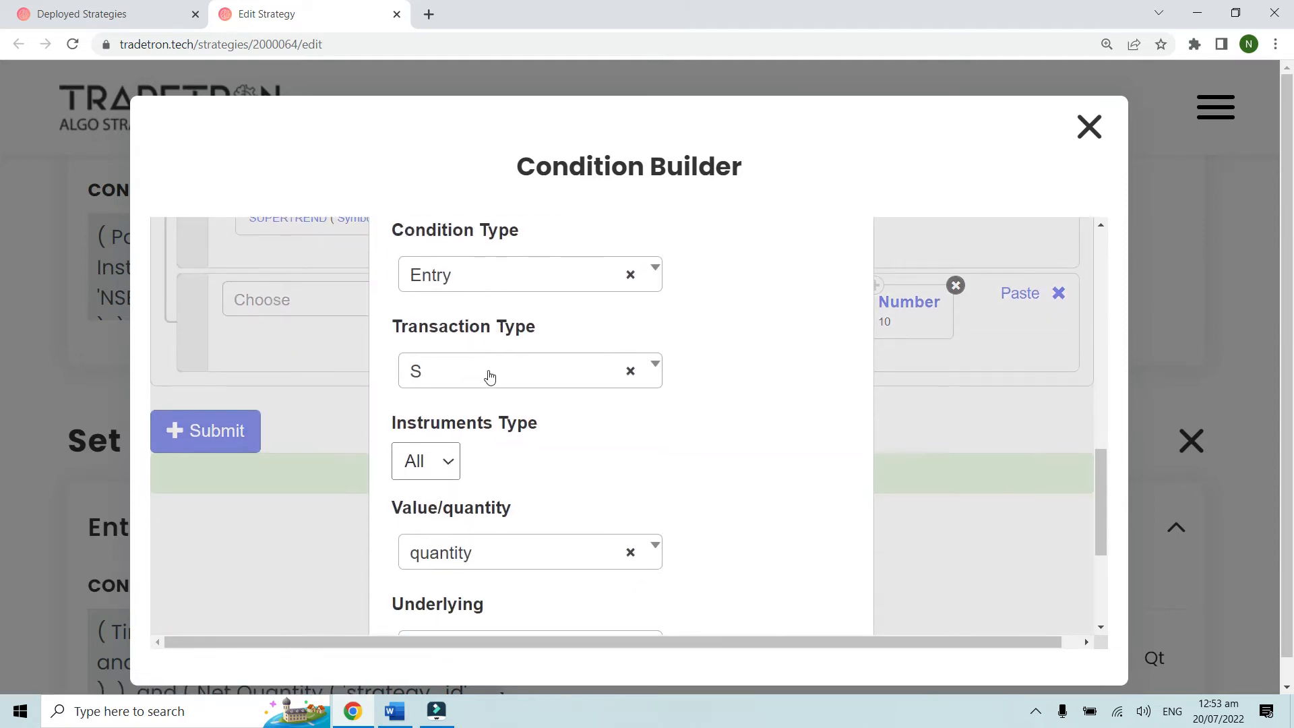
left_click(488, 374)
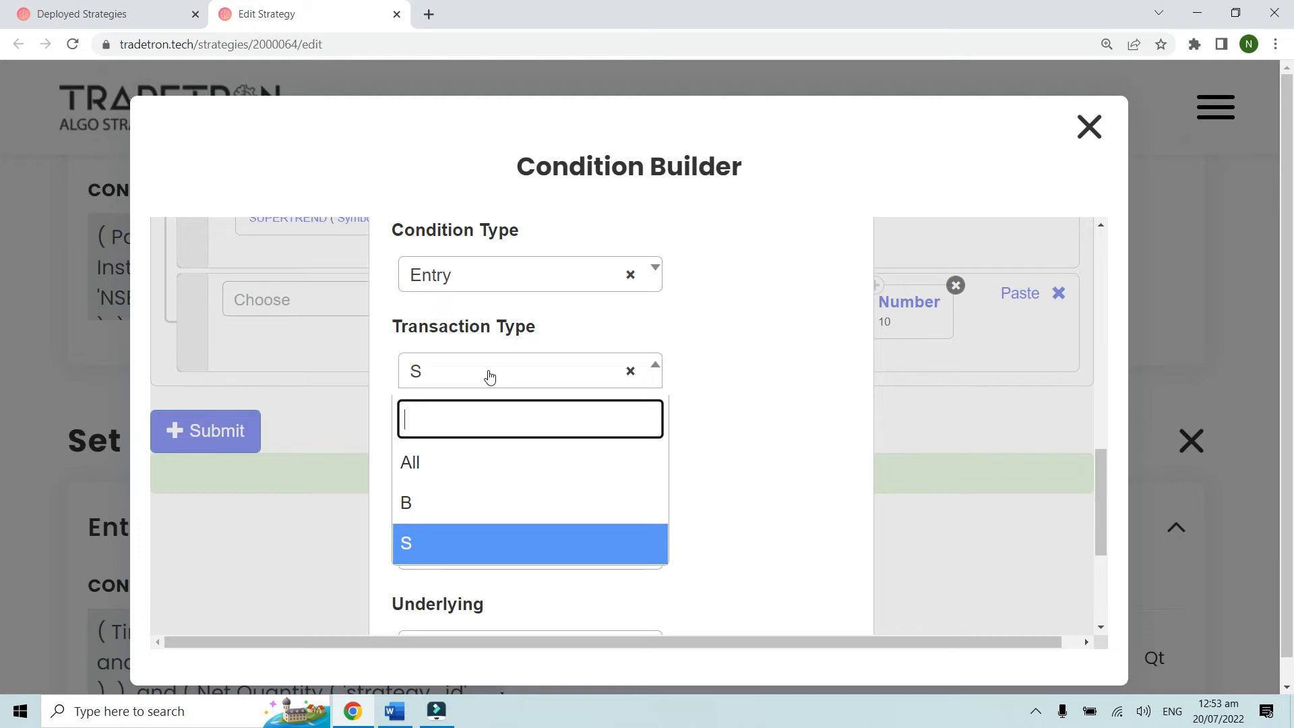
left_click(489, 376)
scroll(487, 373, "down", 1)
left_click(438, 378)
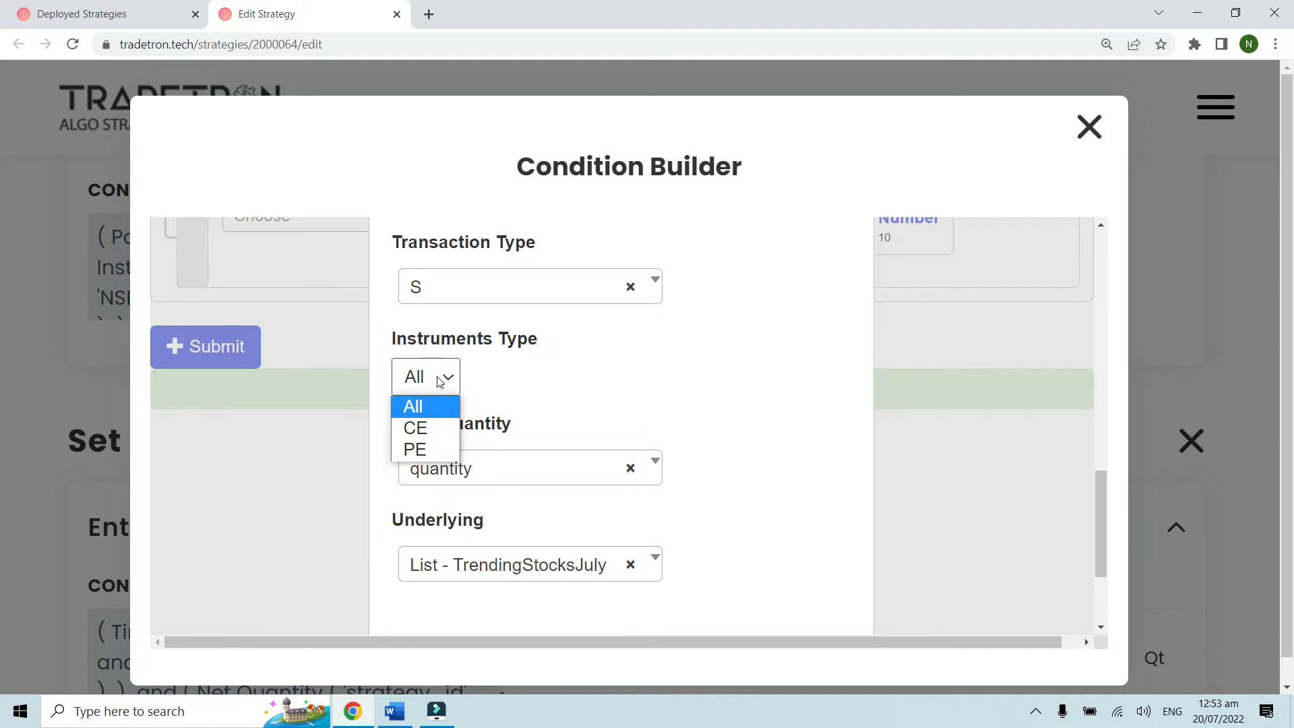
left_click(439, 378)
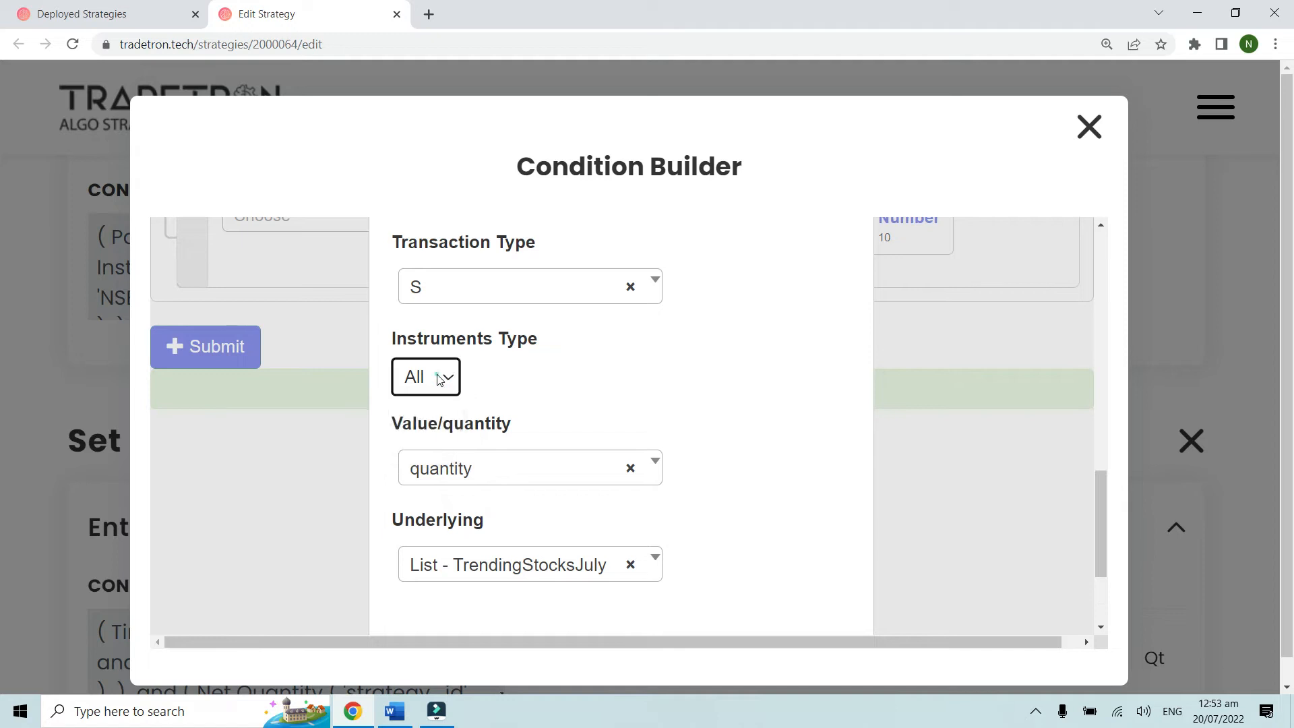
scroll(505, 377, "down", 1)
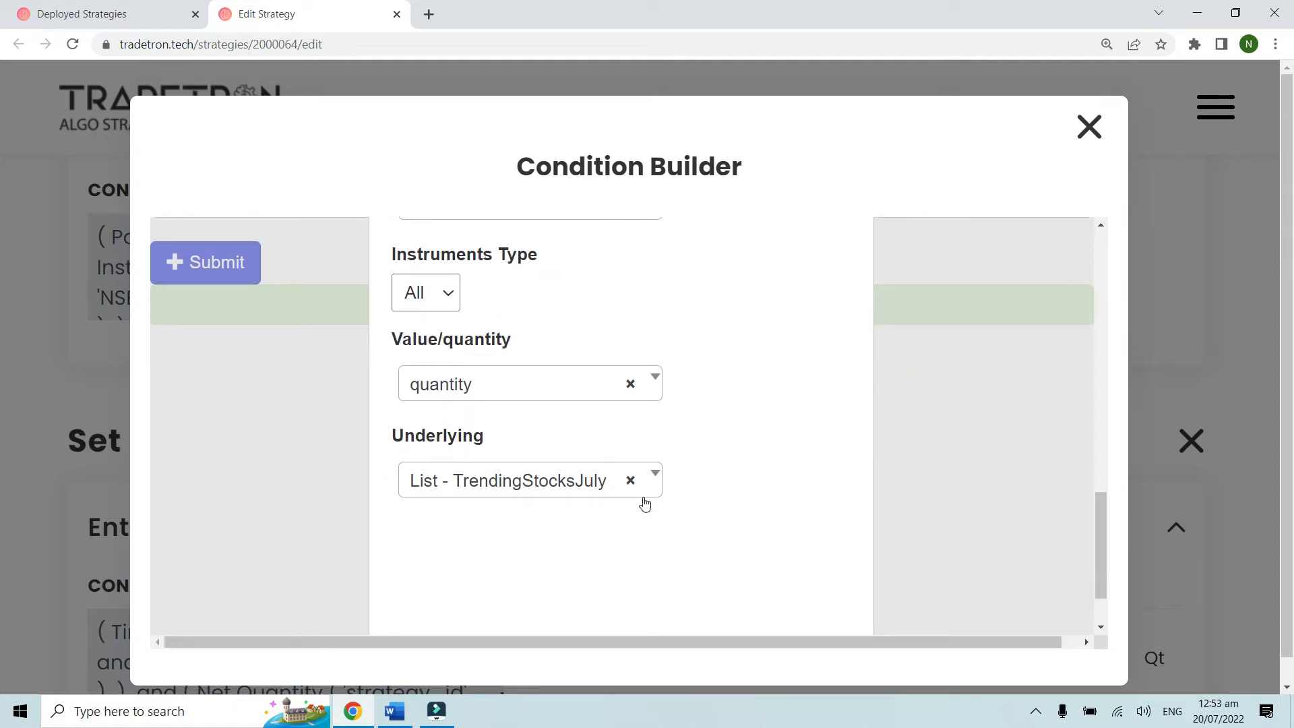
scroll(644, 503, "down", 1)
left_click(711, 596)
Step: Check the quantity limit comparing Absolute Positions Detail with a Number, and submit Set 2's entry conditions
scroll(765, 477, "up", 2)
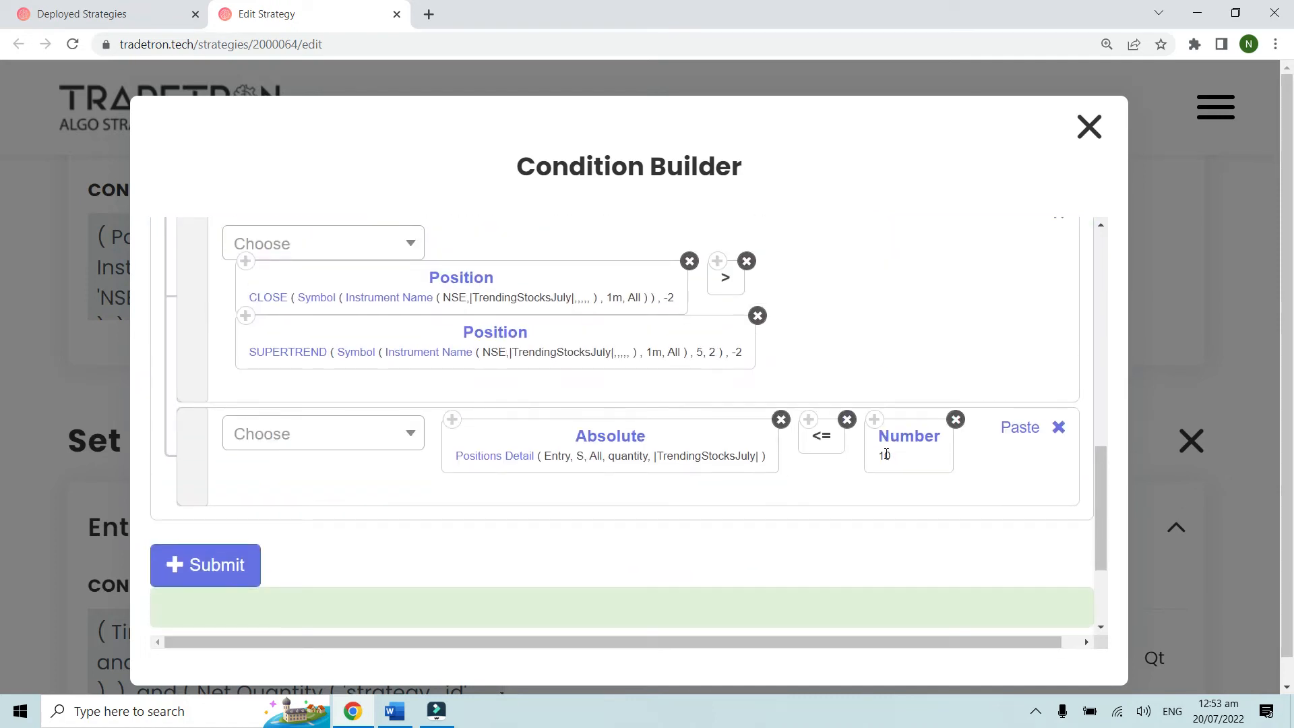
scroll(846, 525, "up", 1)
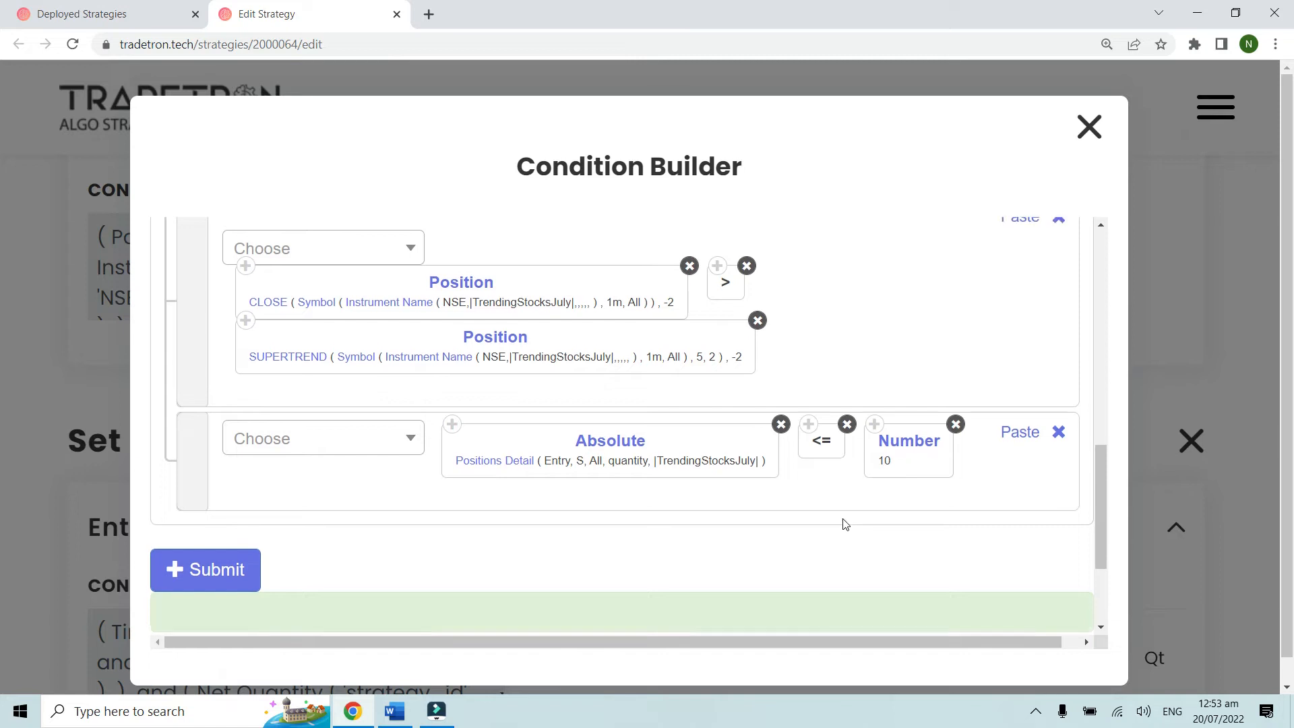
scroll(846, 524, "down", 1)
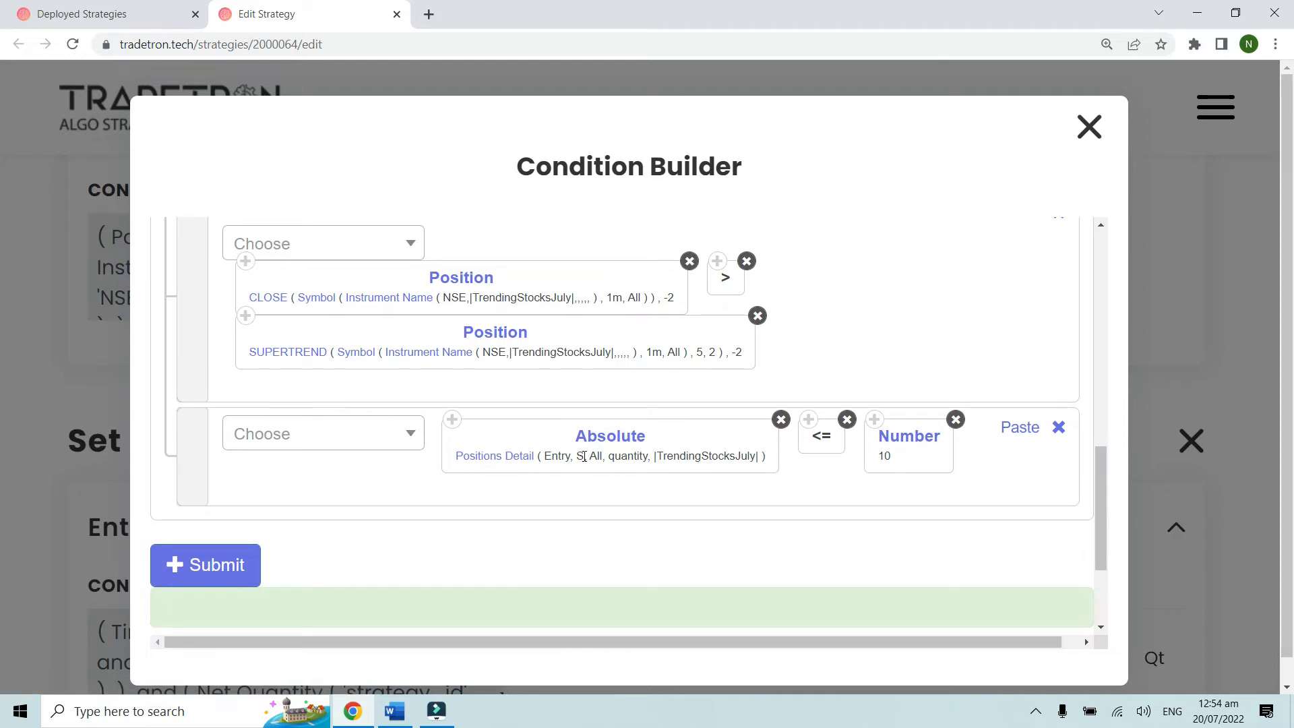
left_click(244, 572)
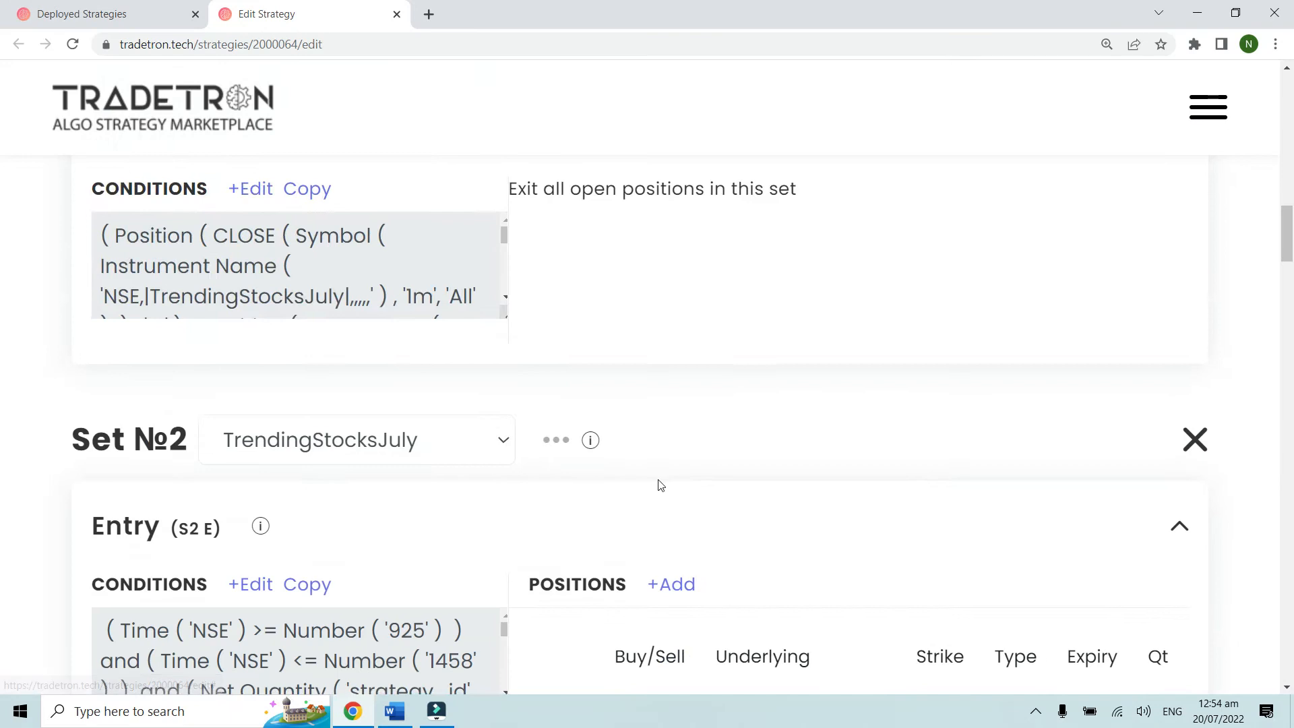
Step: Review the settings of Set 2's sell position in the Position builder and close it without changes
scroll(660, 485, "down", 5)
left_click(537, 376)
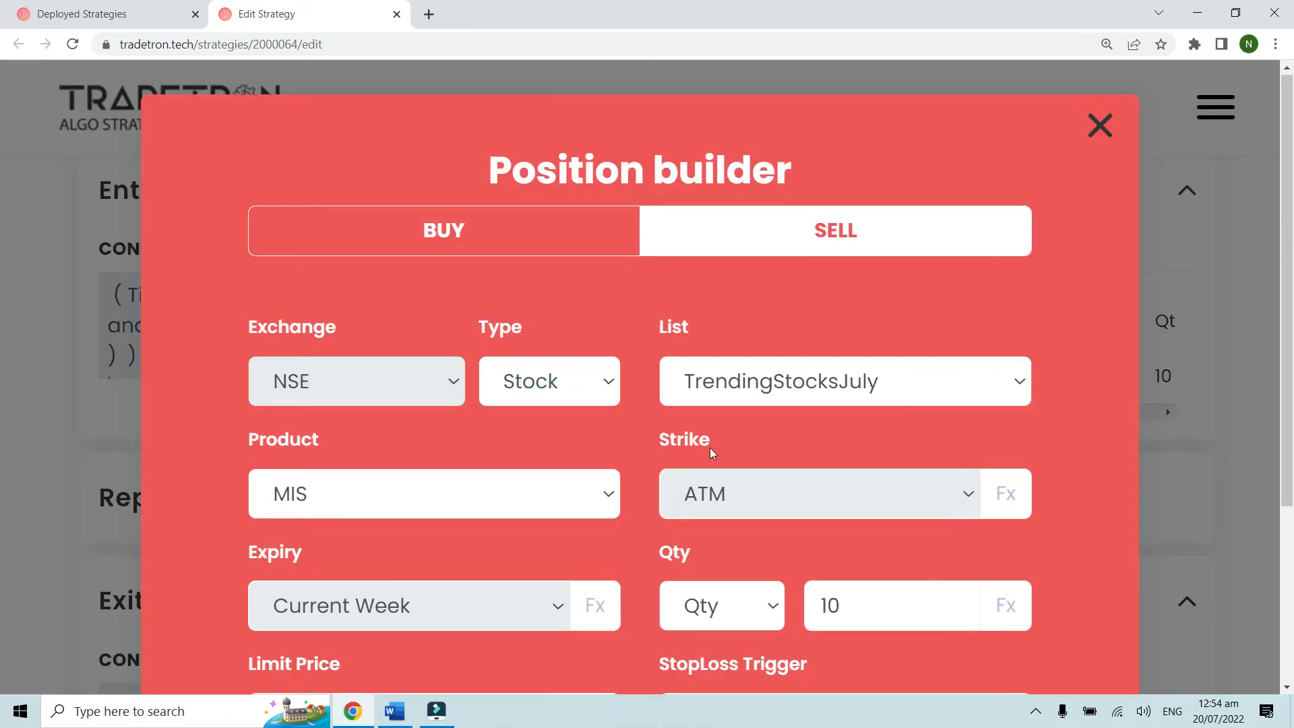
scroll(712, 453, "down", 1)
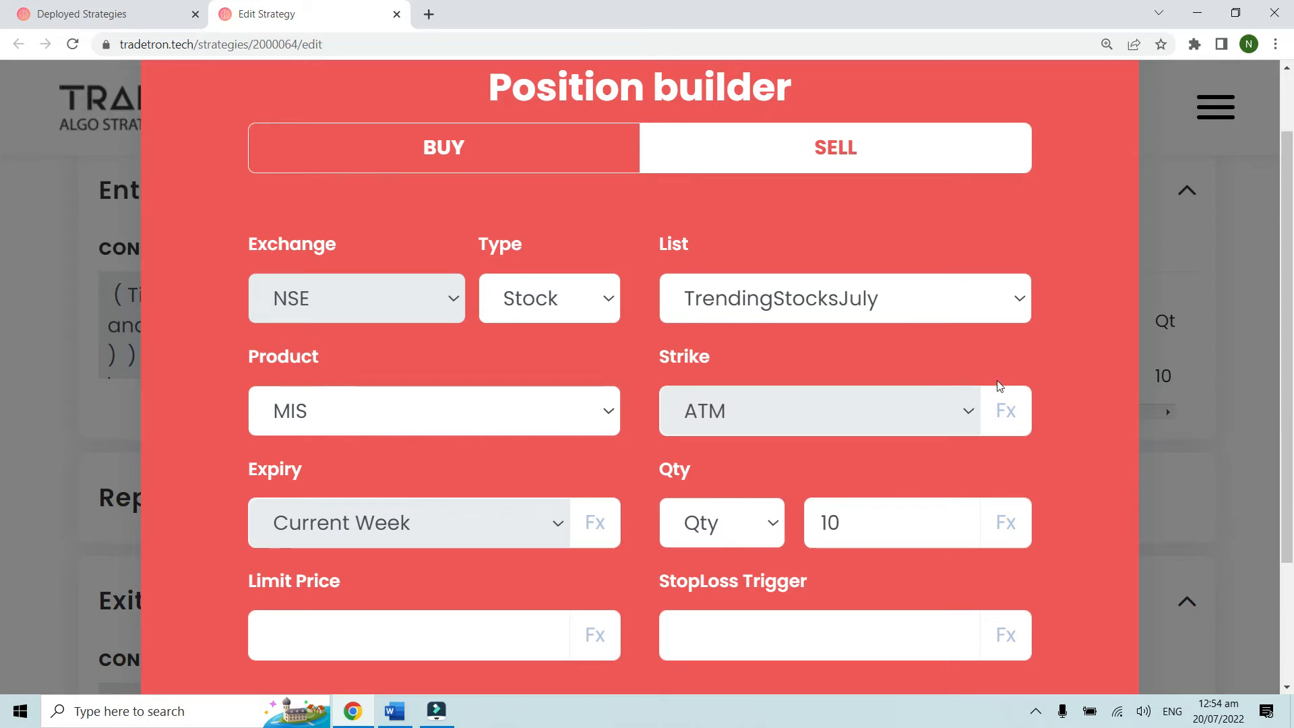
scroll(1000, 386, "up", 1)
left_click(1097, 123)
Step: Review Set 2's exit conditions comparing CLOSE with SUPERTREND in the Condition Builder and close it
scroll(530, 461, "down", 1)
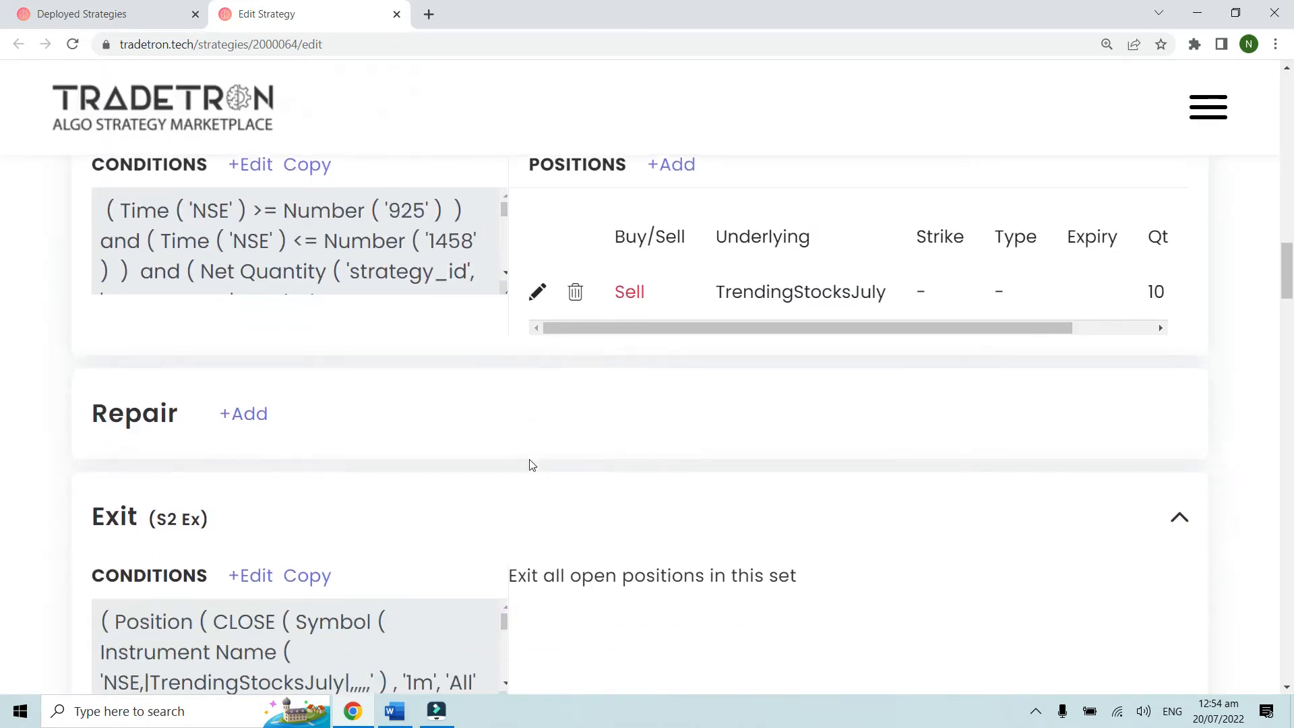
scroll(530, 462, "down", 1)
scroll(530, 462, "down", 2, "ctrl")
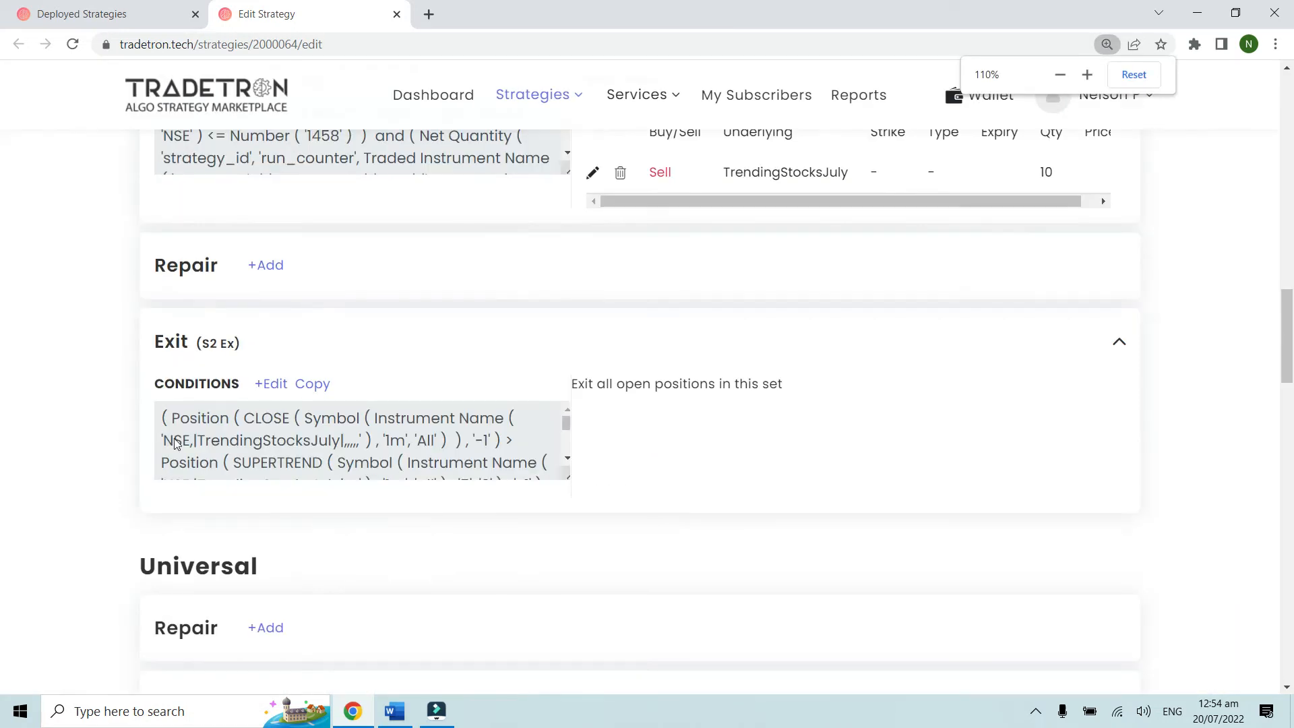
left_click(273, 385)
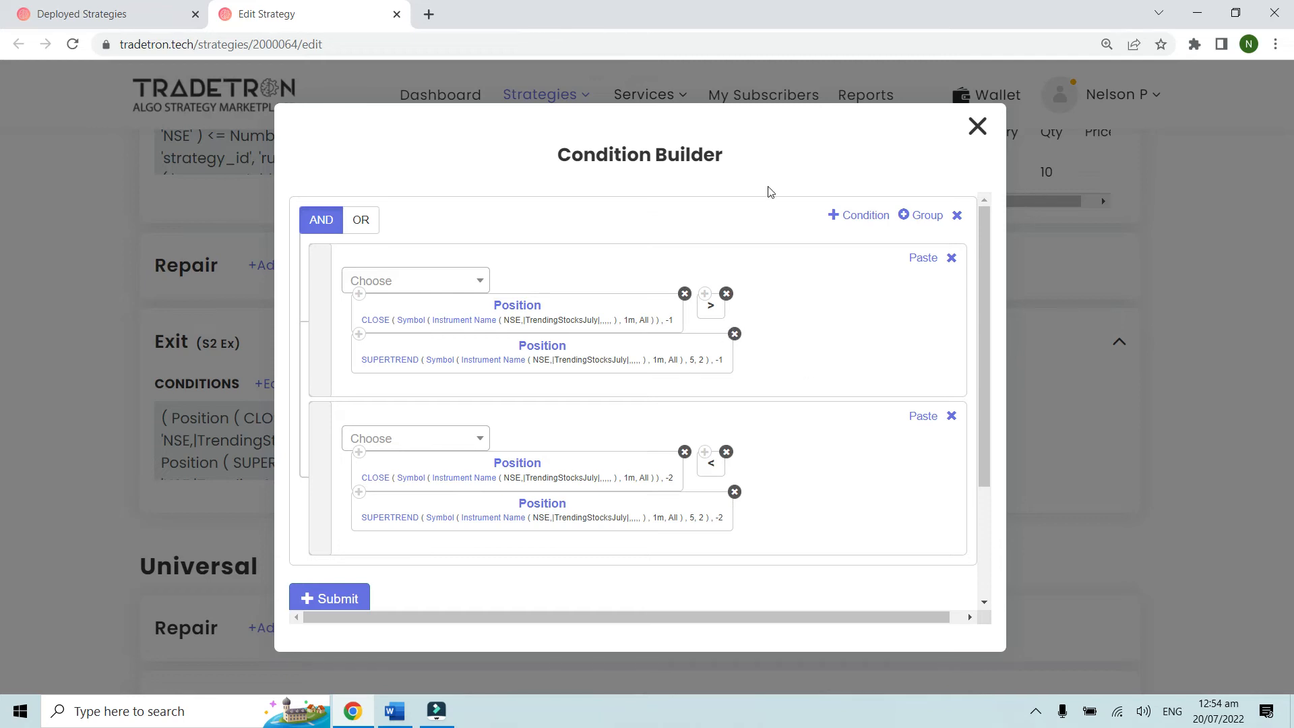
left_click(977, 127)
Step: Switch to the Deployed Strategies page and open the TCS positions of the Positions Detail - Quantity strategy
scroll(670, 453, "down", 4)
scroll(670, 453, "up", 6)
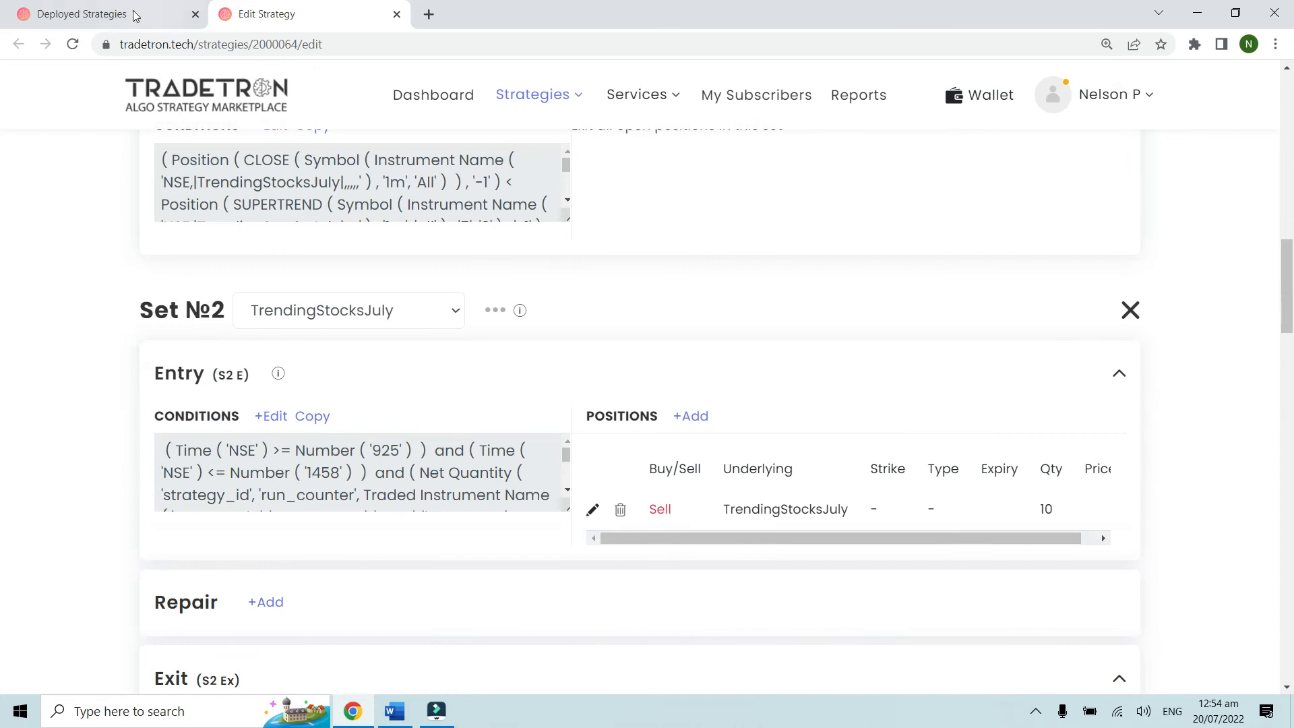
left_click(133, 14)
scroll(795, 339, "down", 1)
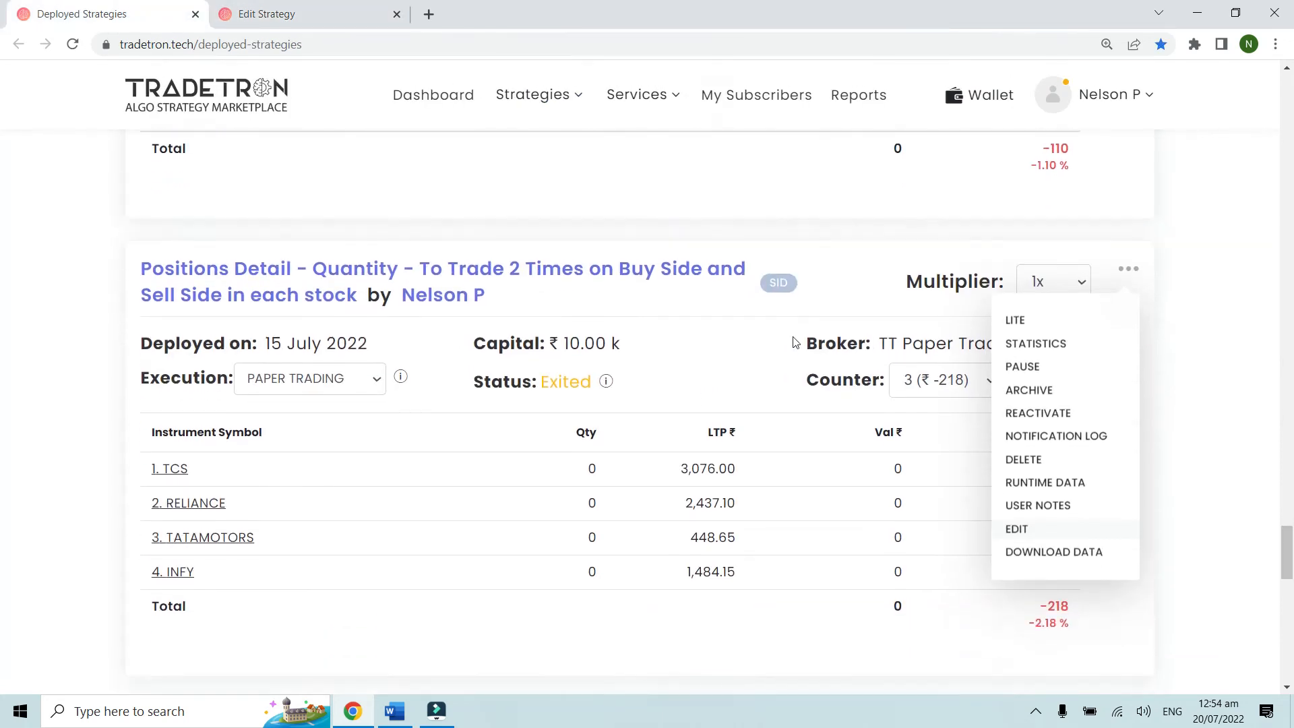
key("ctrl+minus")
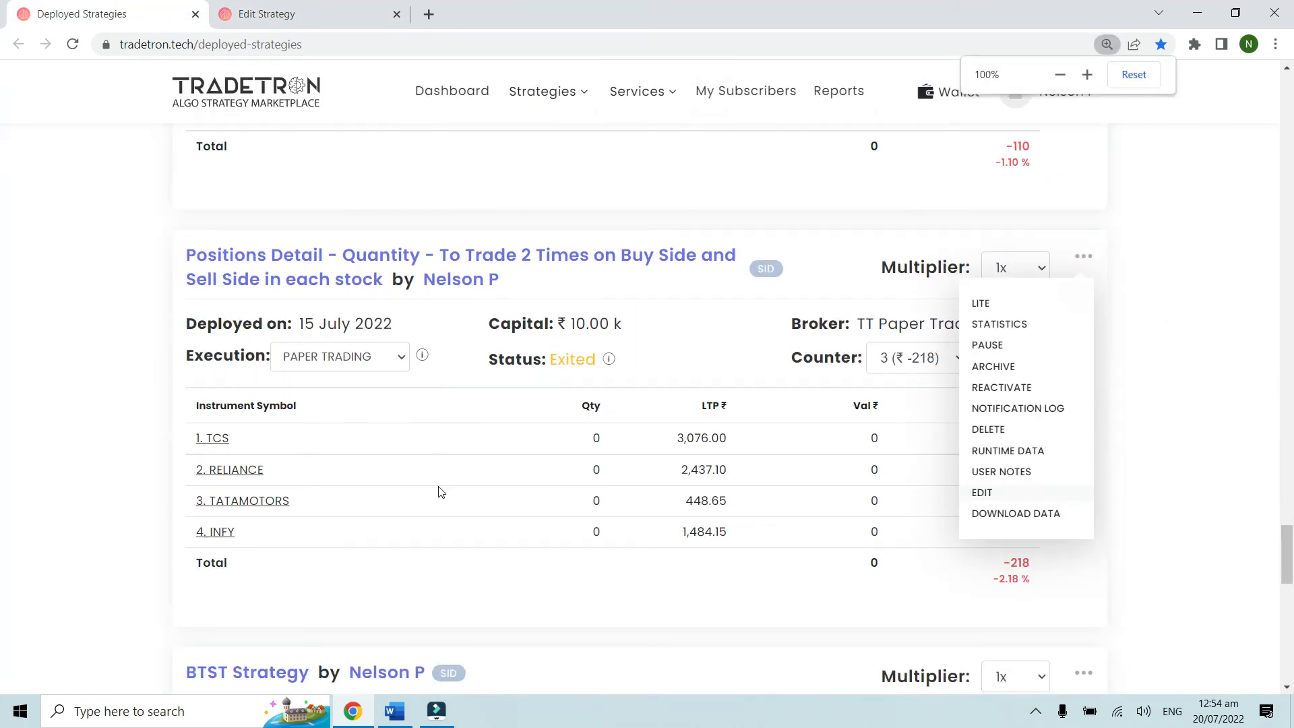
left_click(419, 585)
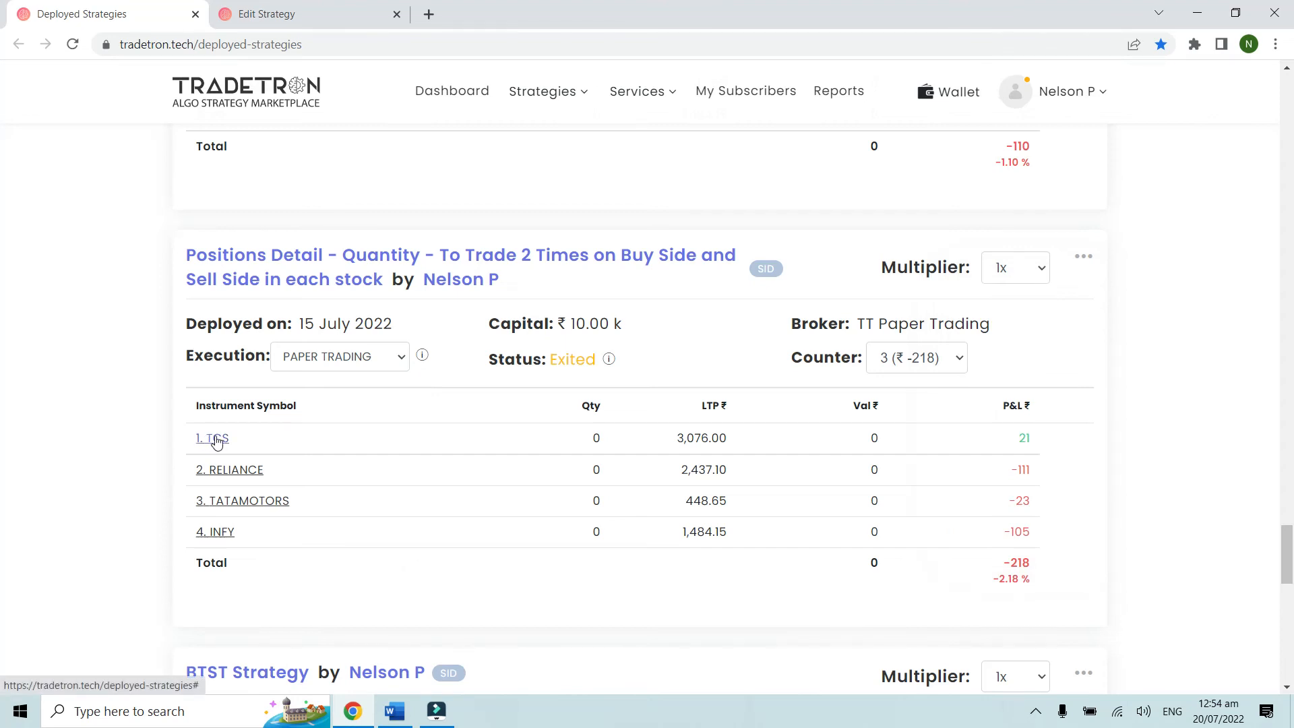
left_click(214, 438)
scroll(615, 446, "down", 1)
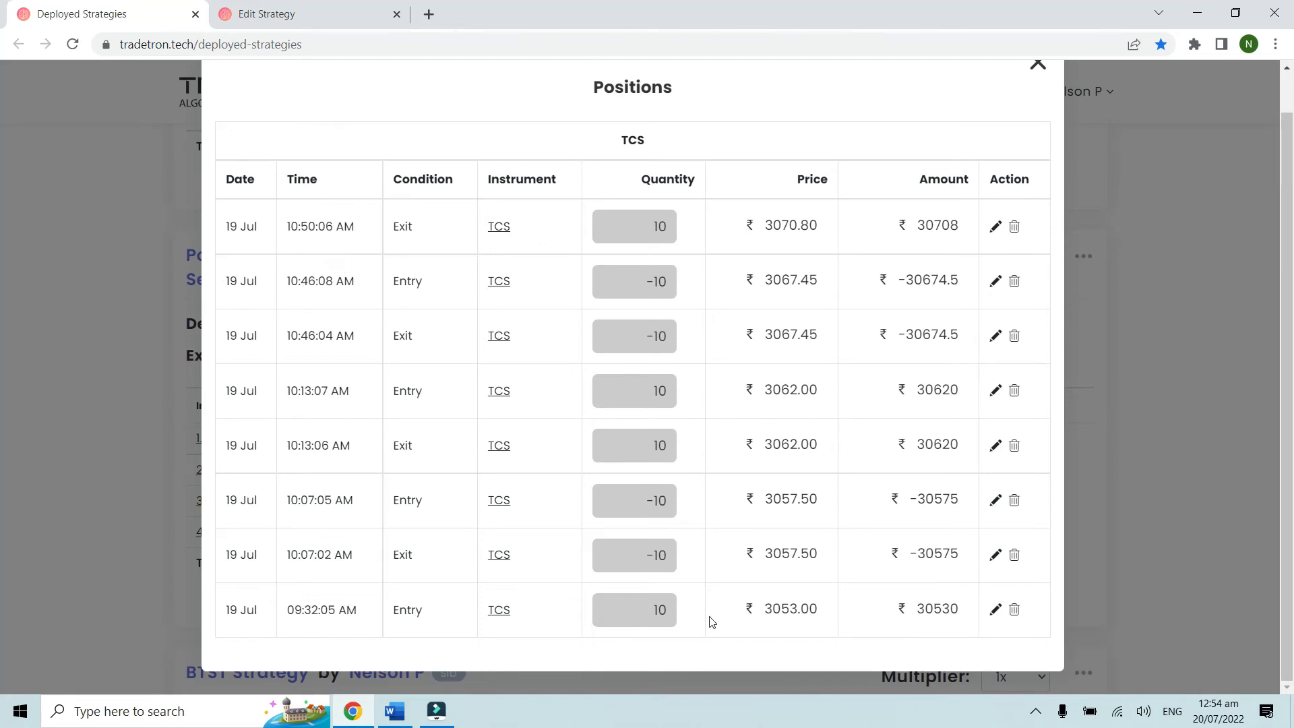
Step: Trace the times of the TCS trades in sequence, from the first entry to the final exit
left_click_drag(291, 610, 376, 615)
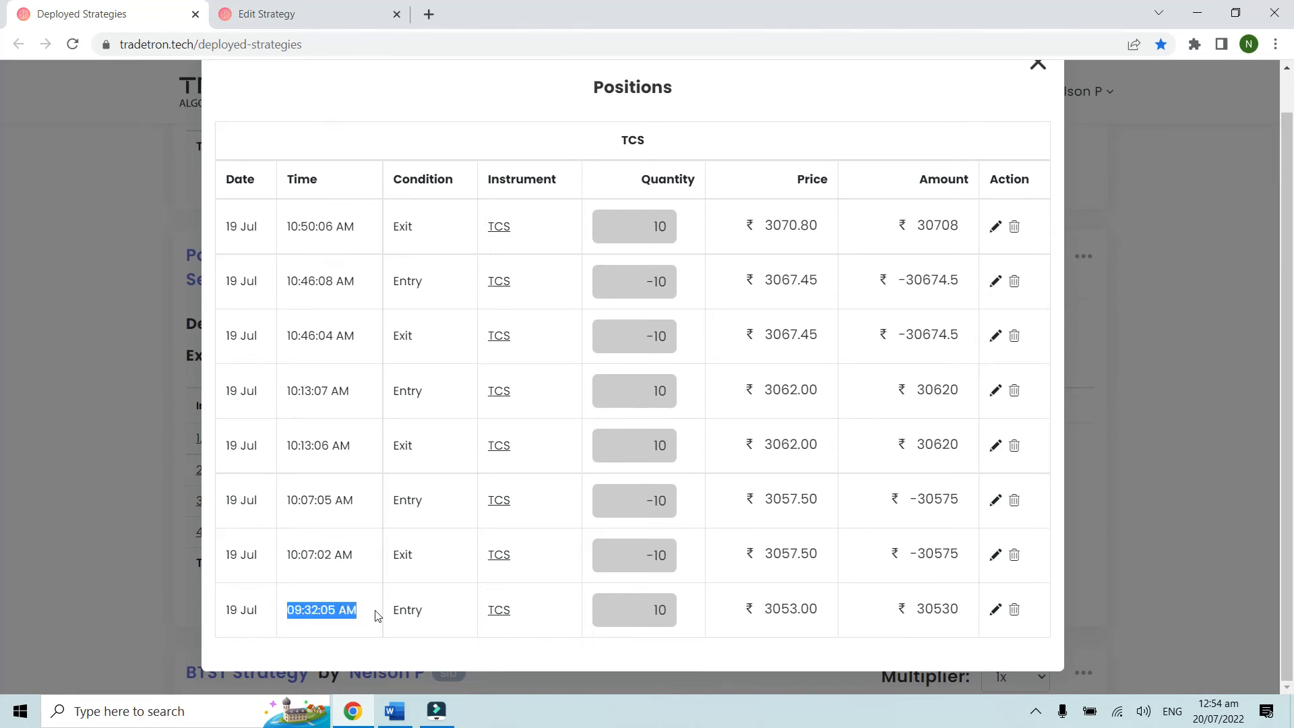
left_click(376, 615)
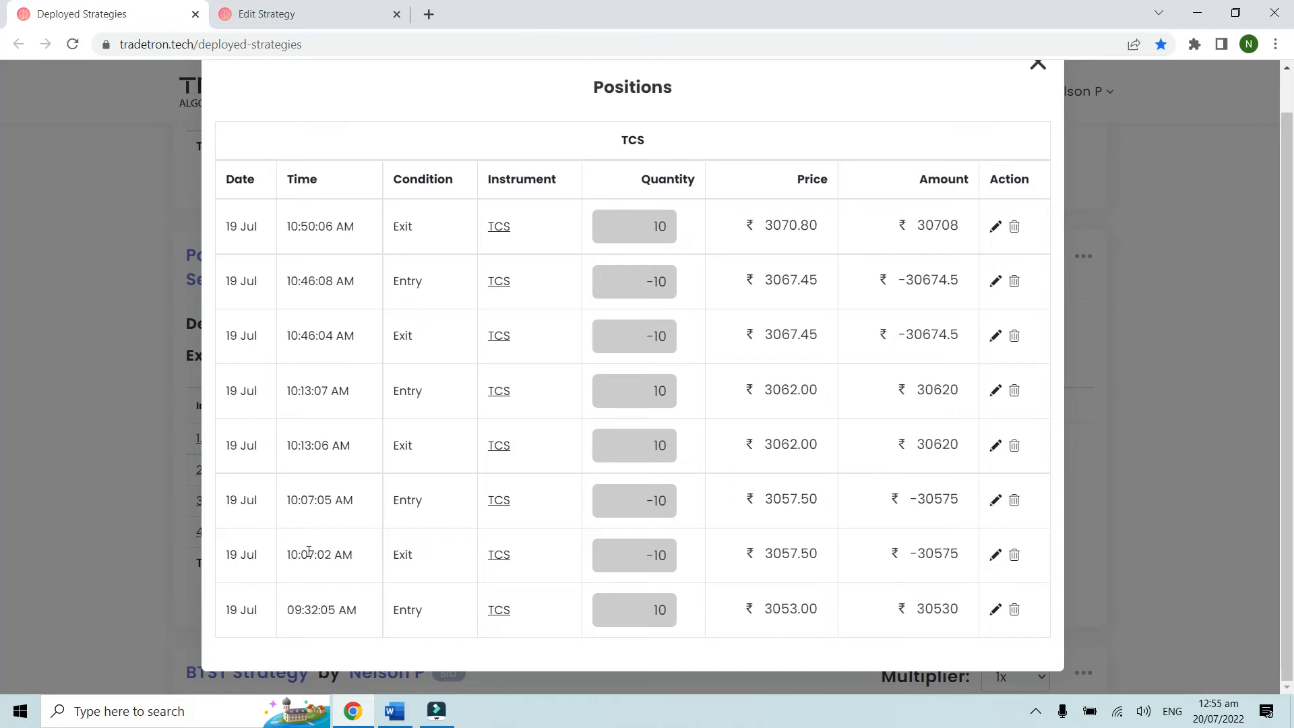
left_click_drag(283, 559, 389, 559)
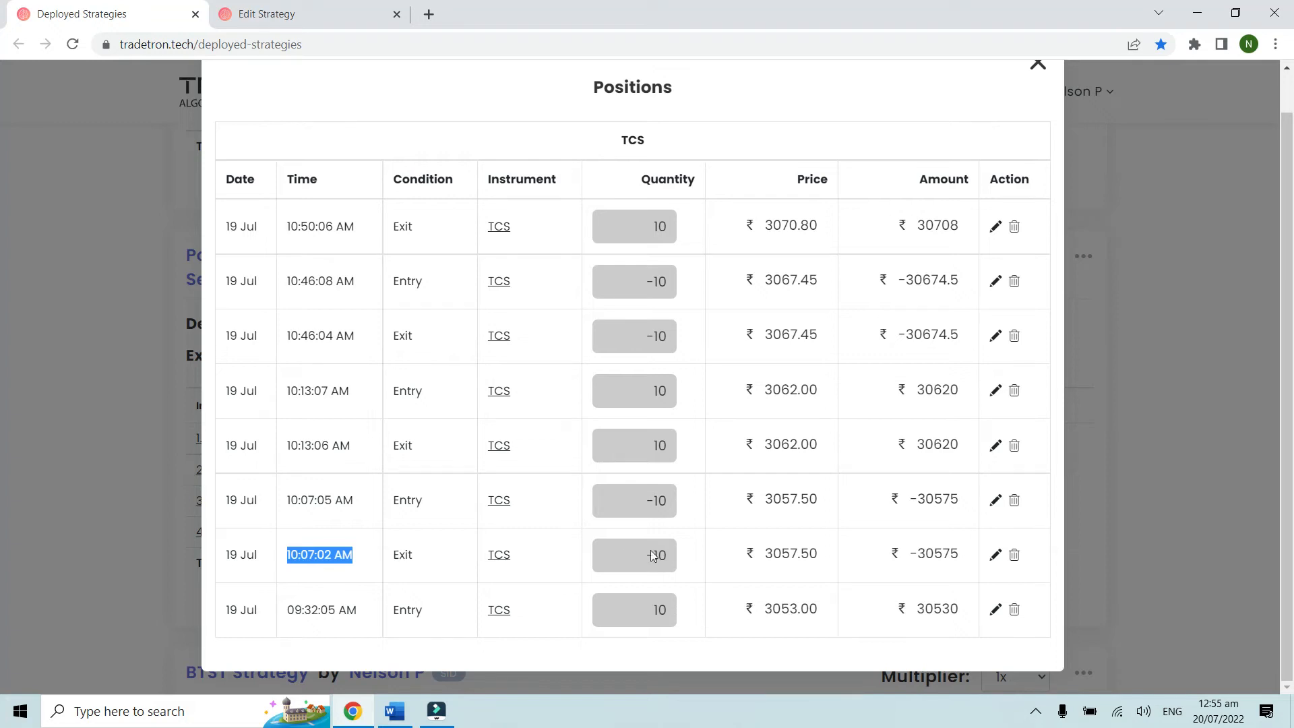
left_click_drag(292, 553, 376, 559)
left_click(393, 522)
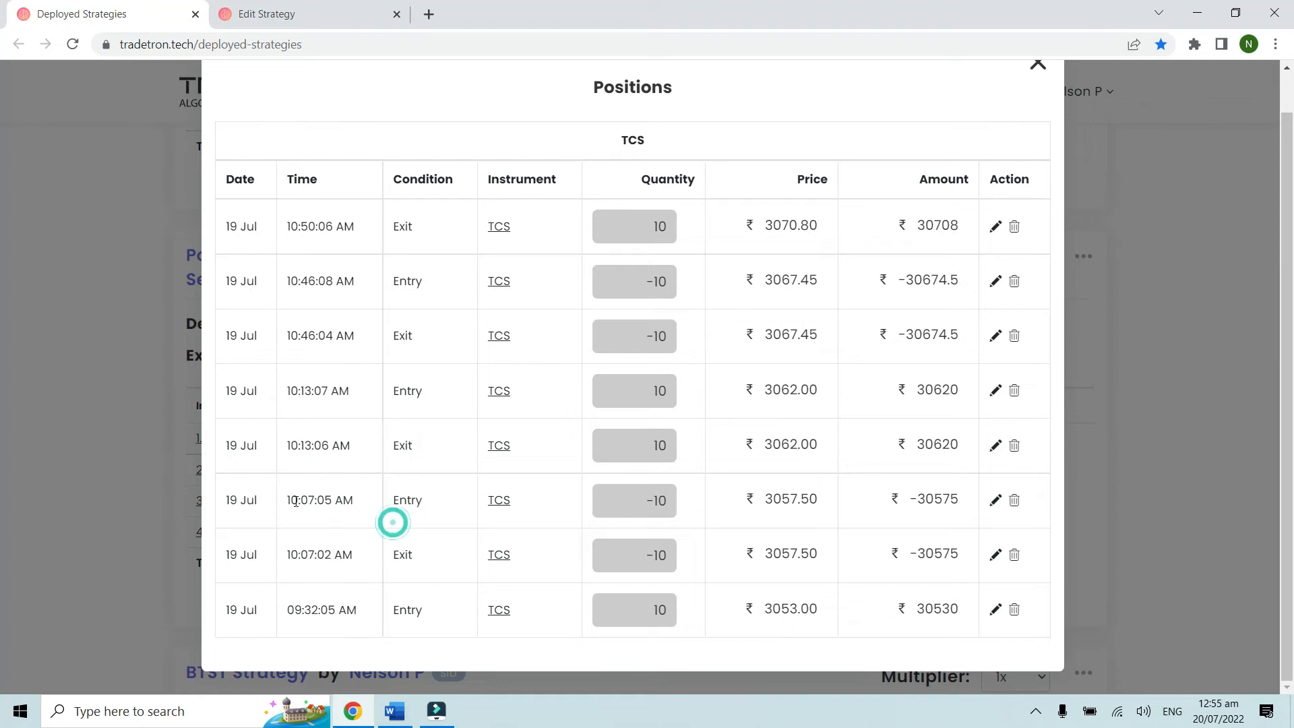
left_click_drag(287, 500, 427, 514)
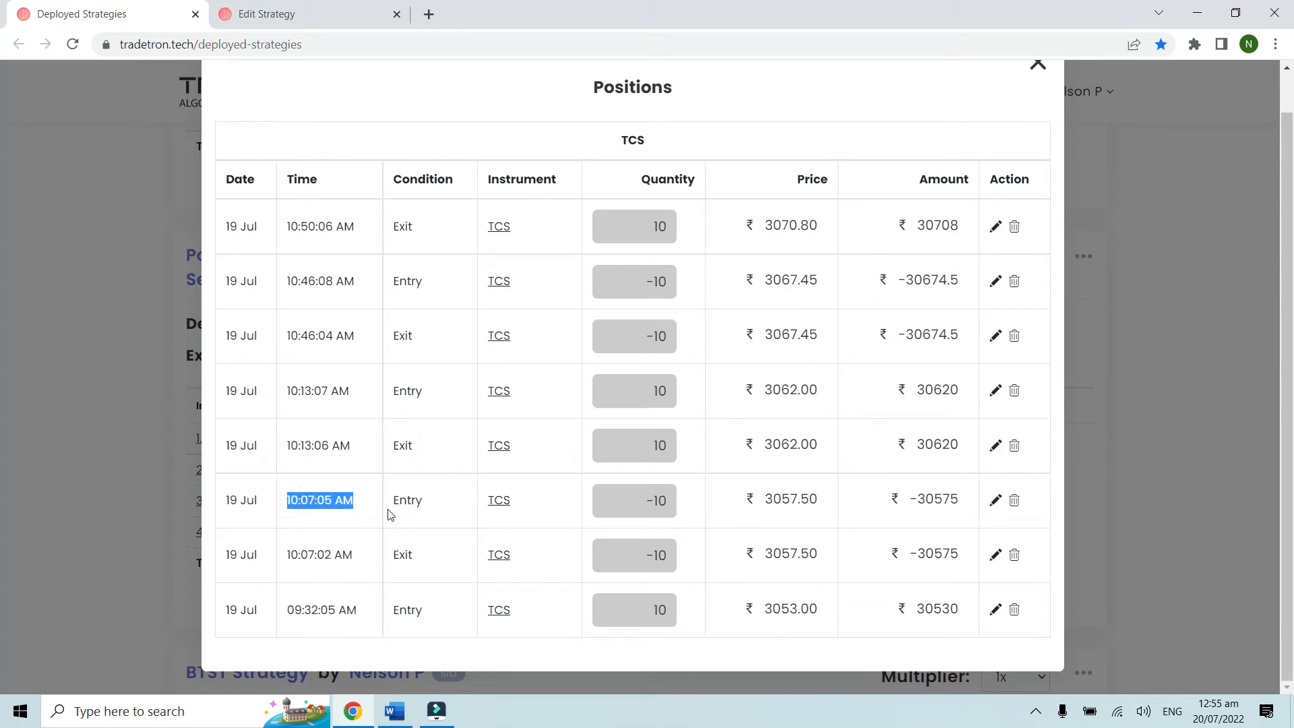
left_click(390, 515)
left_click_drag(288, 450, 357, 450)
left_click_drag(289, 391, 370, 396)
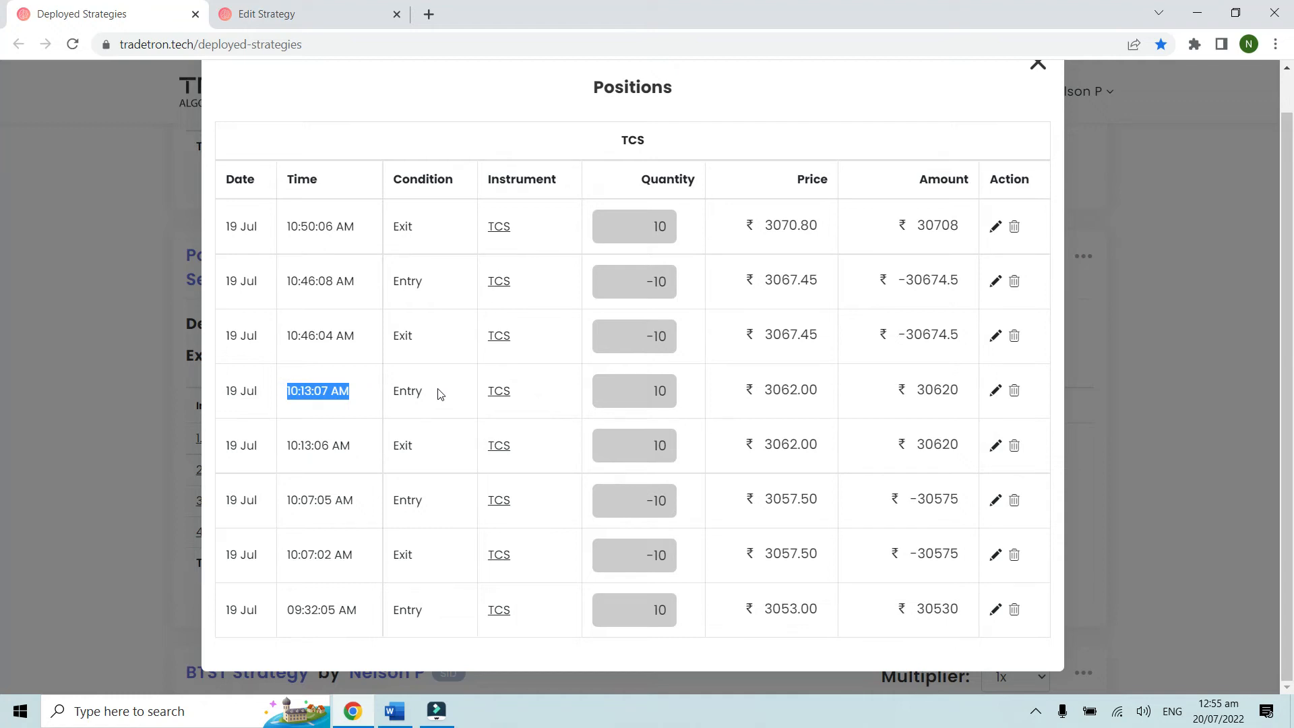
left_click_drag(288, 337, 358, 341)
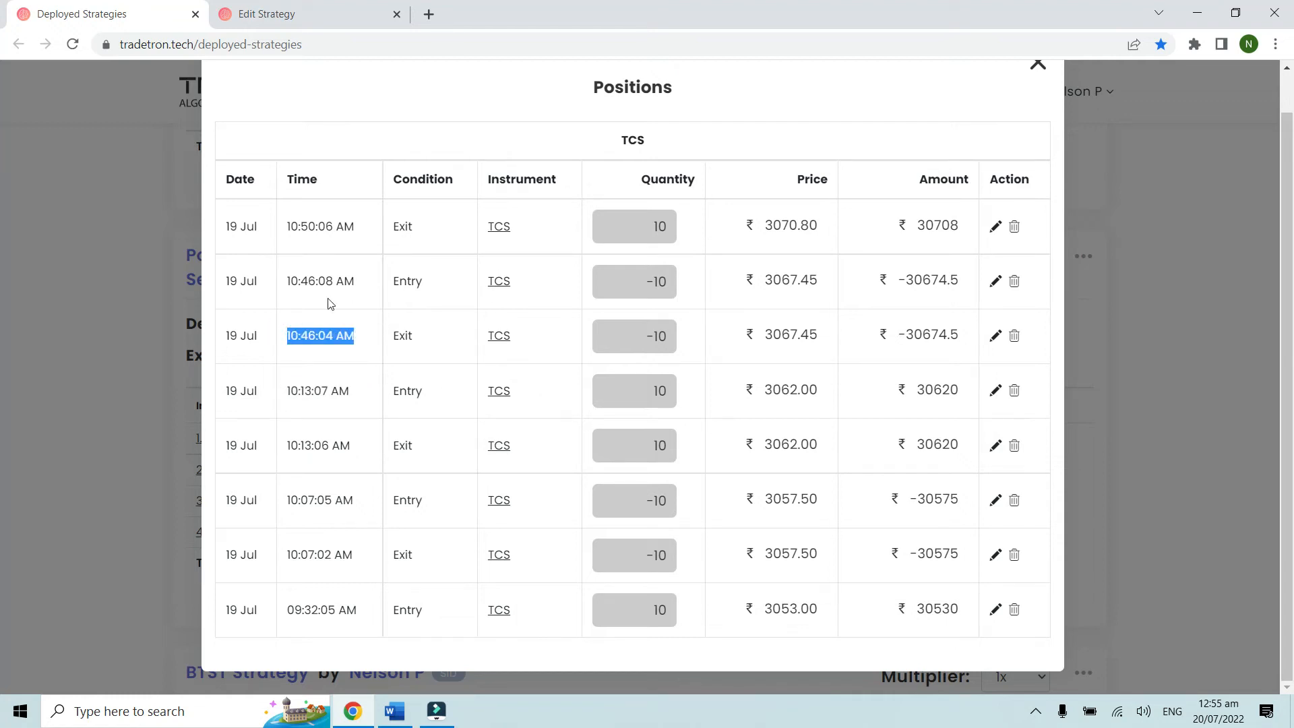
left_click_drag(283, 284, 352, 282)
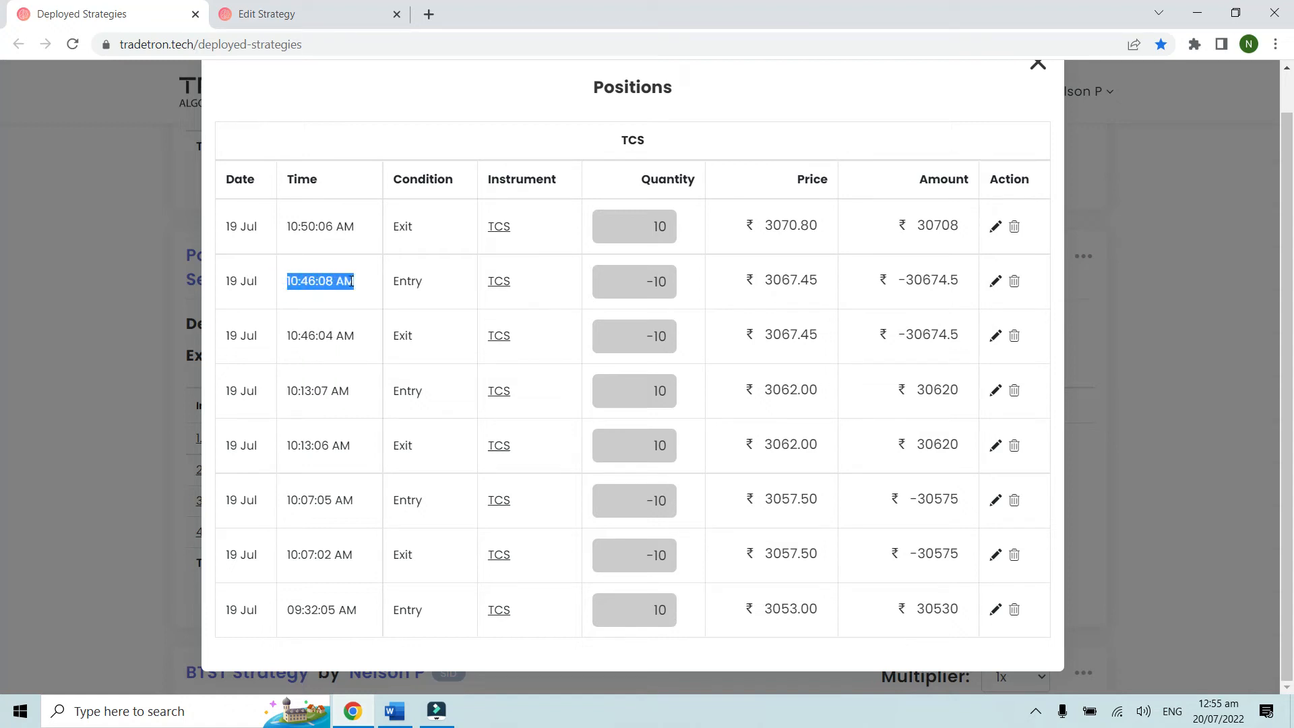
left_click_drag(283, 228, 370, 232)
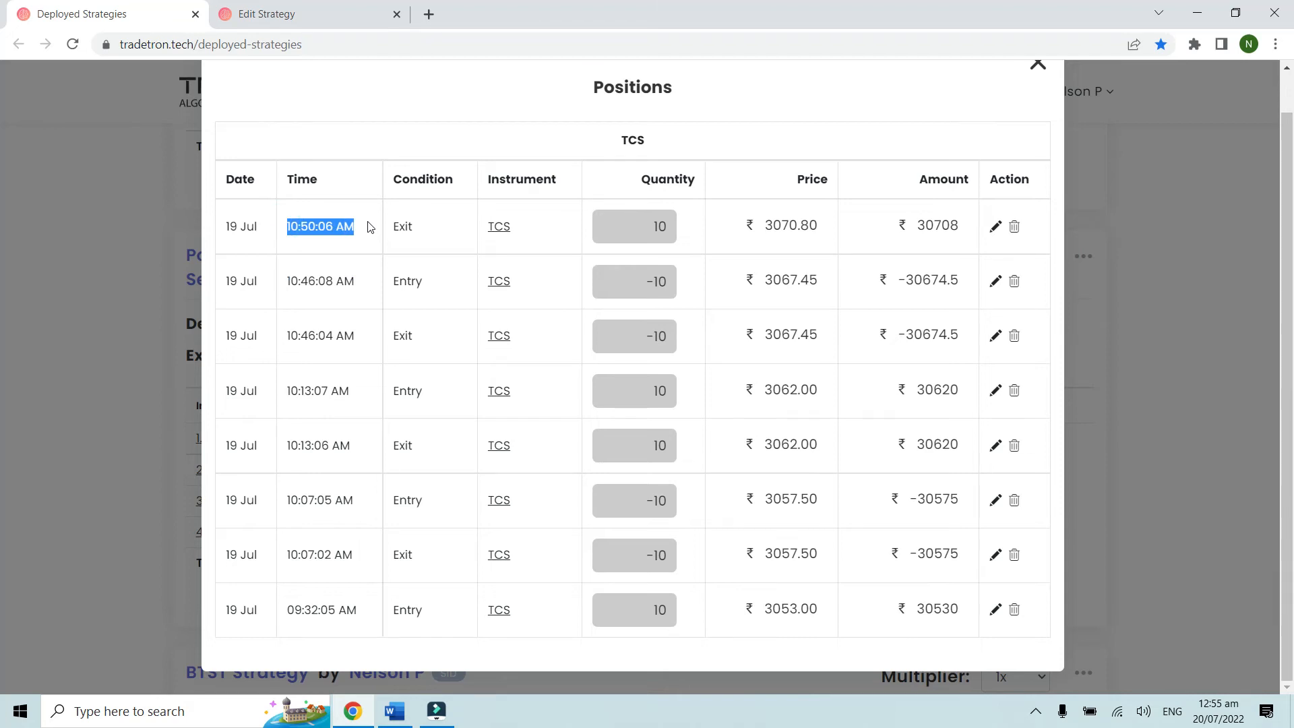
left_click(499, 471)
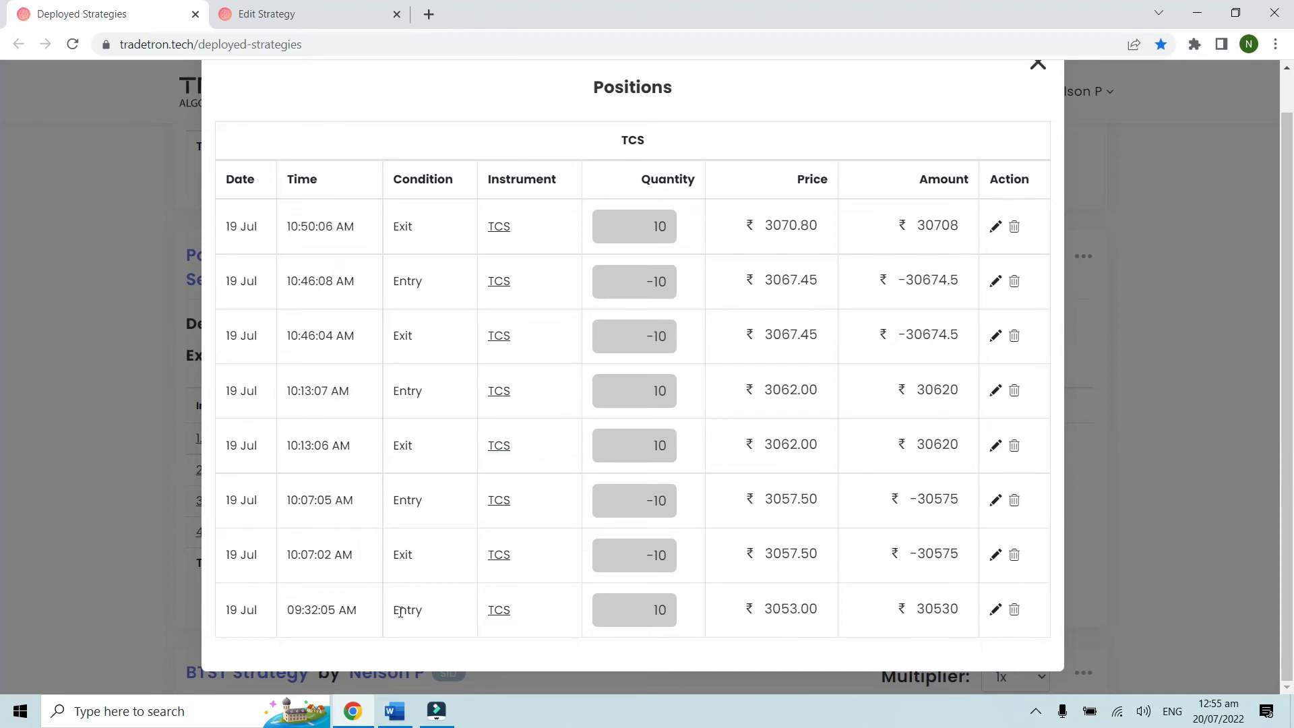
Step: Check the condition and quantity of each TCS entry for the buy and sell trades, and close the positions
left_click_drag(395, 610, 465, 621)
left_click(693, 611)
double_click(413, 614)
left_click(391, 504)
double_click(391, 502)
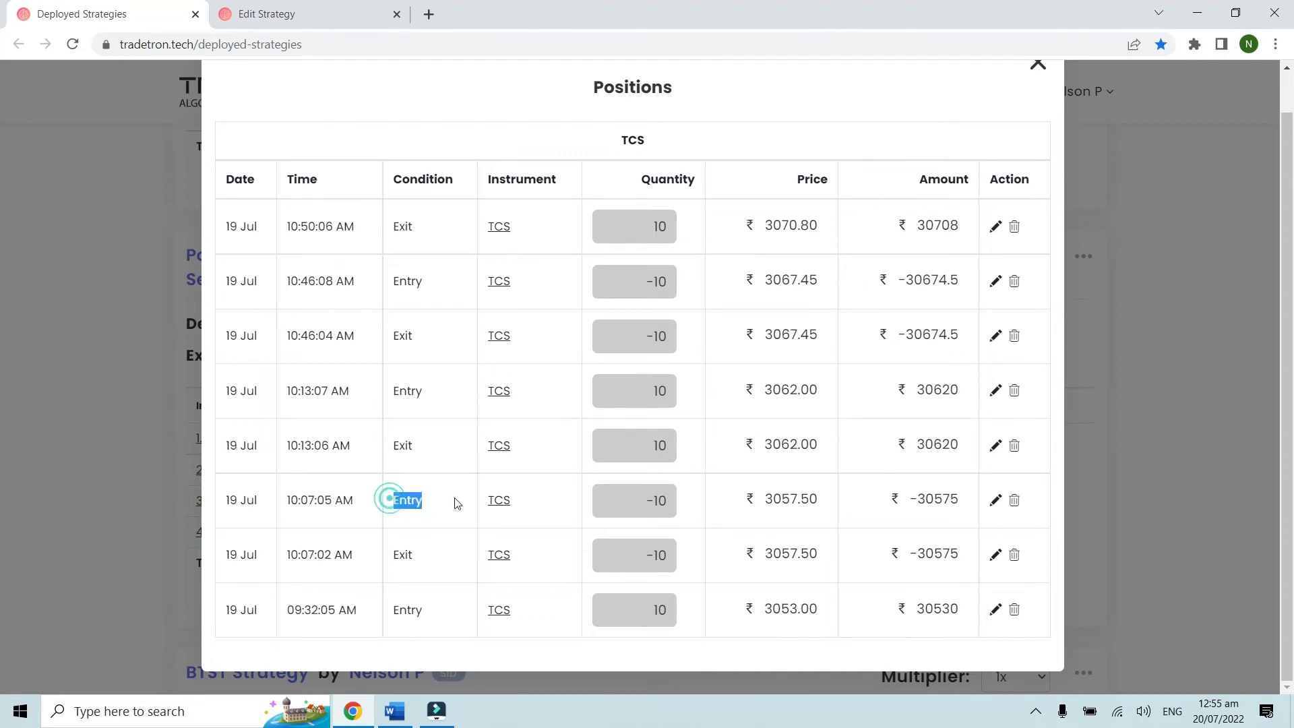
double_click(644, 497)
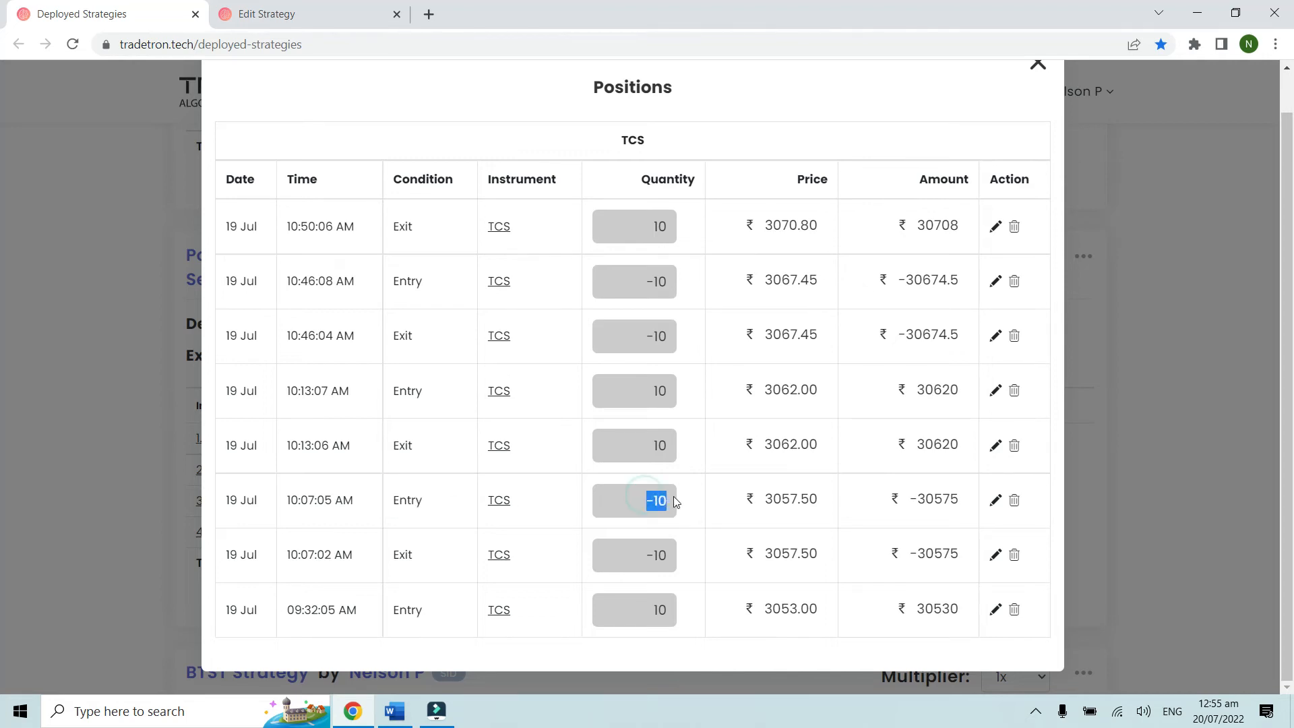
double_click(392, 395)
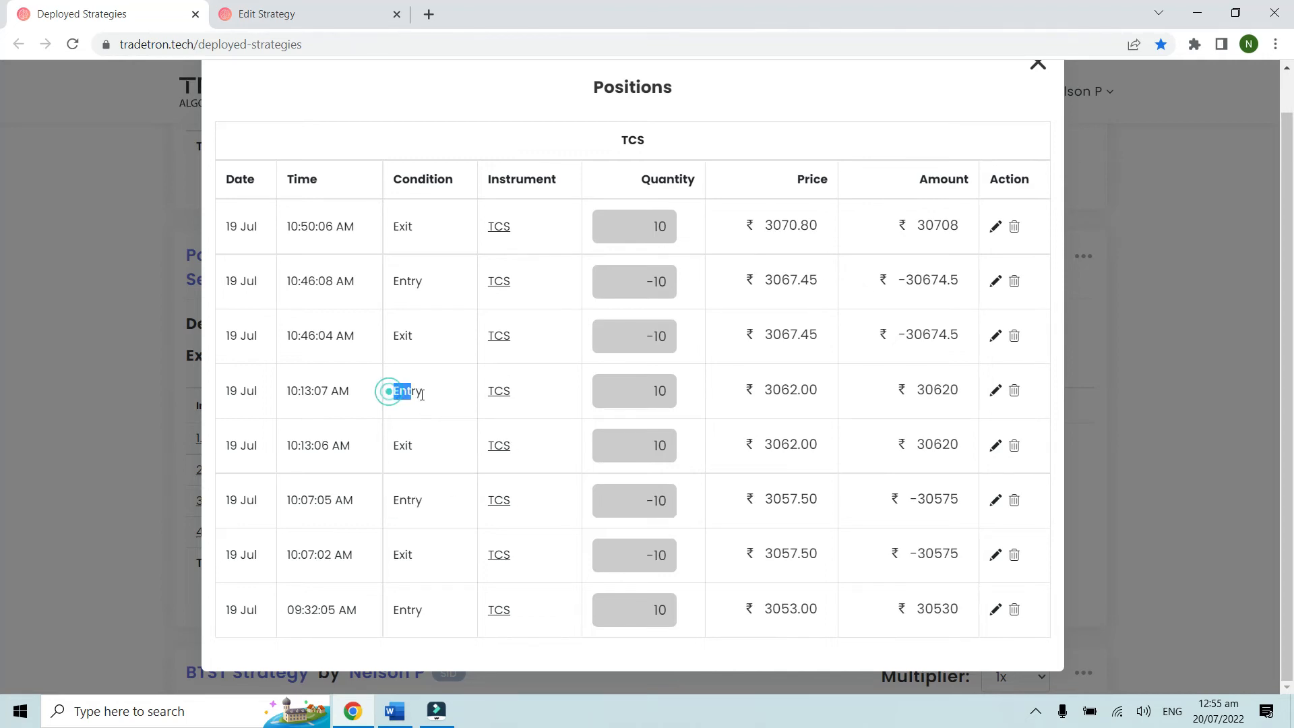
left_click(656, 393)
double_click(654, 390)
left_click_drag(388, 283, 439, 289)
left_click_drag(624, 285, 697, 285)
left_click(698, 286)
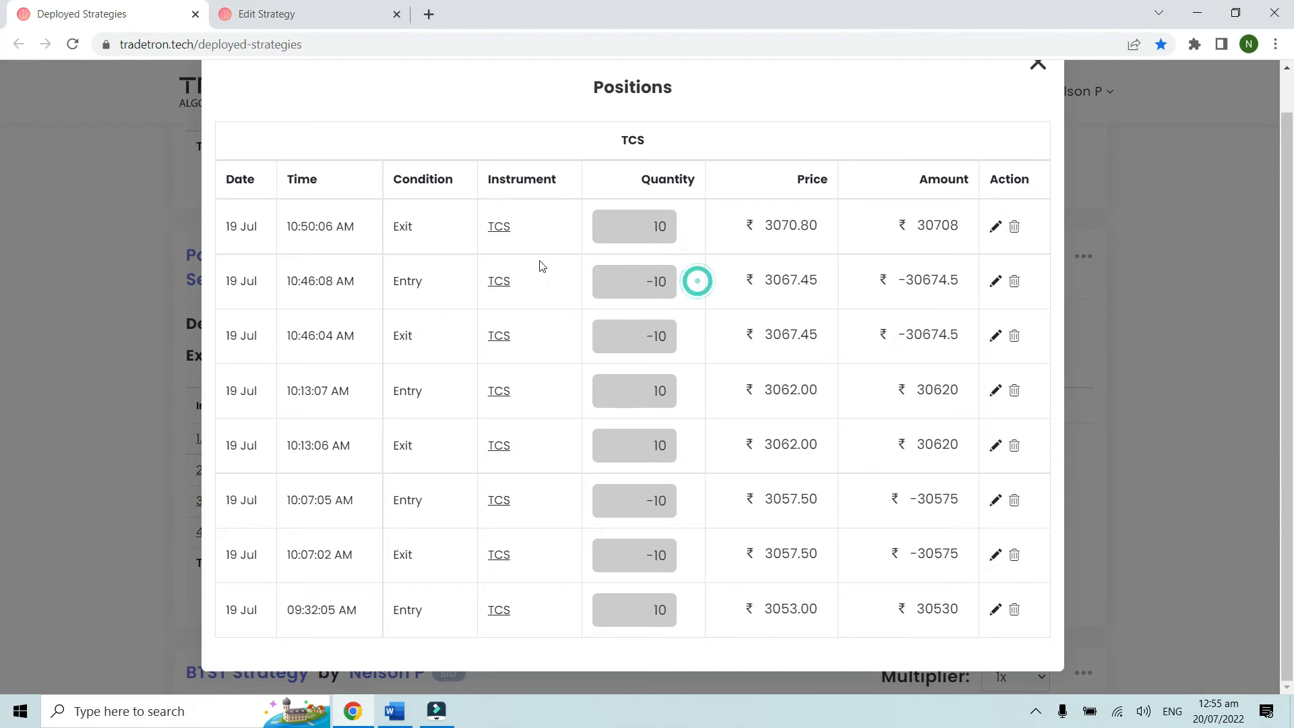
scroll(552, 270, "up", 1)
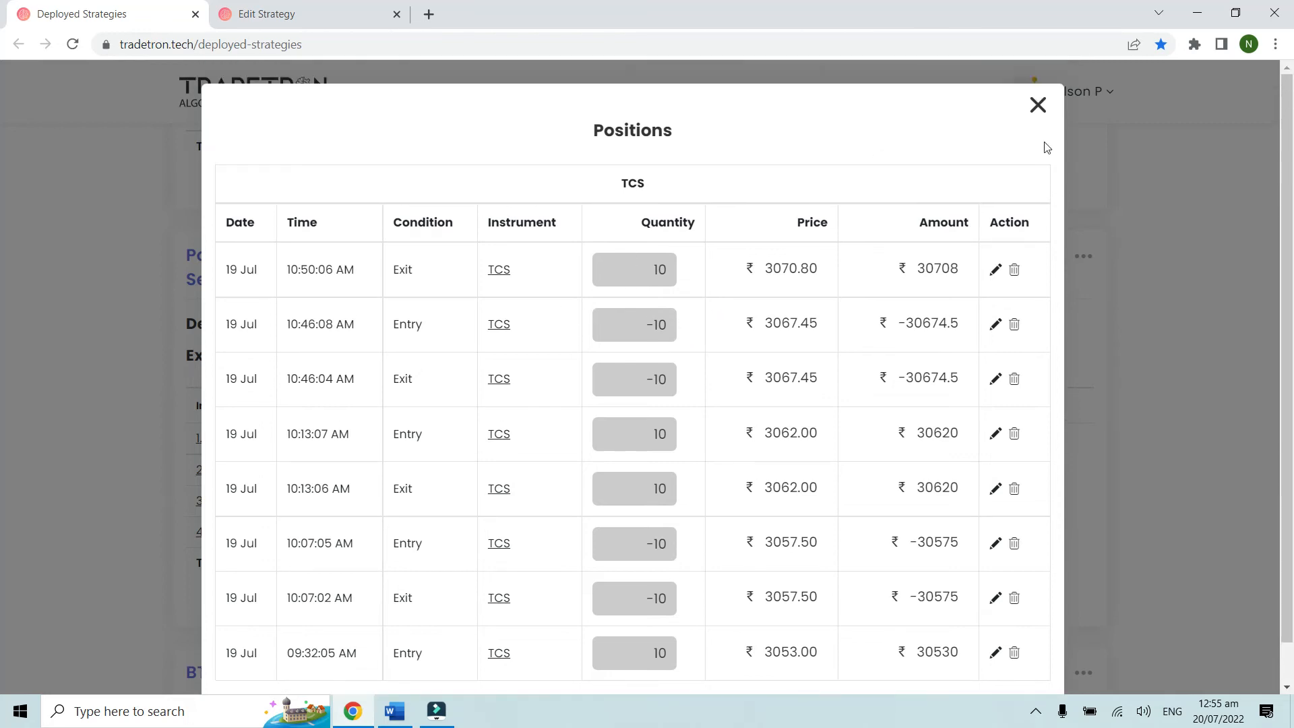
left_click(1038, 105)
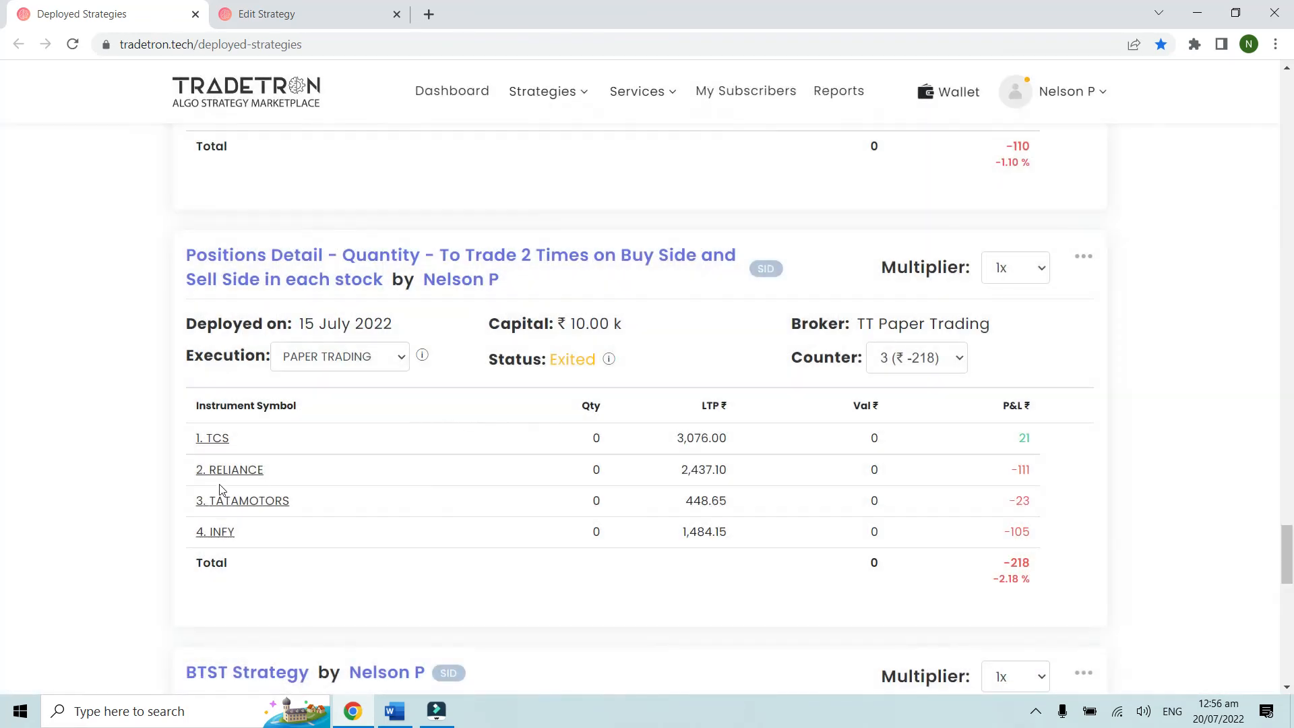
Step: Open the RELIANCE positions and examine the condition and quantity of each entry trade
left_click(229, 469)
scroll(243, 459, "down", 1)
left_click_drag(396, 613, 447, 609)
left_click_drag(628, 609, 701, 612)
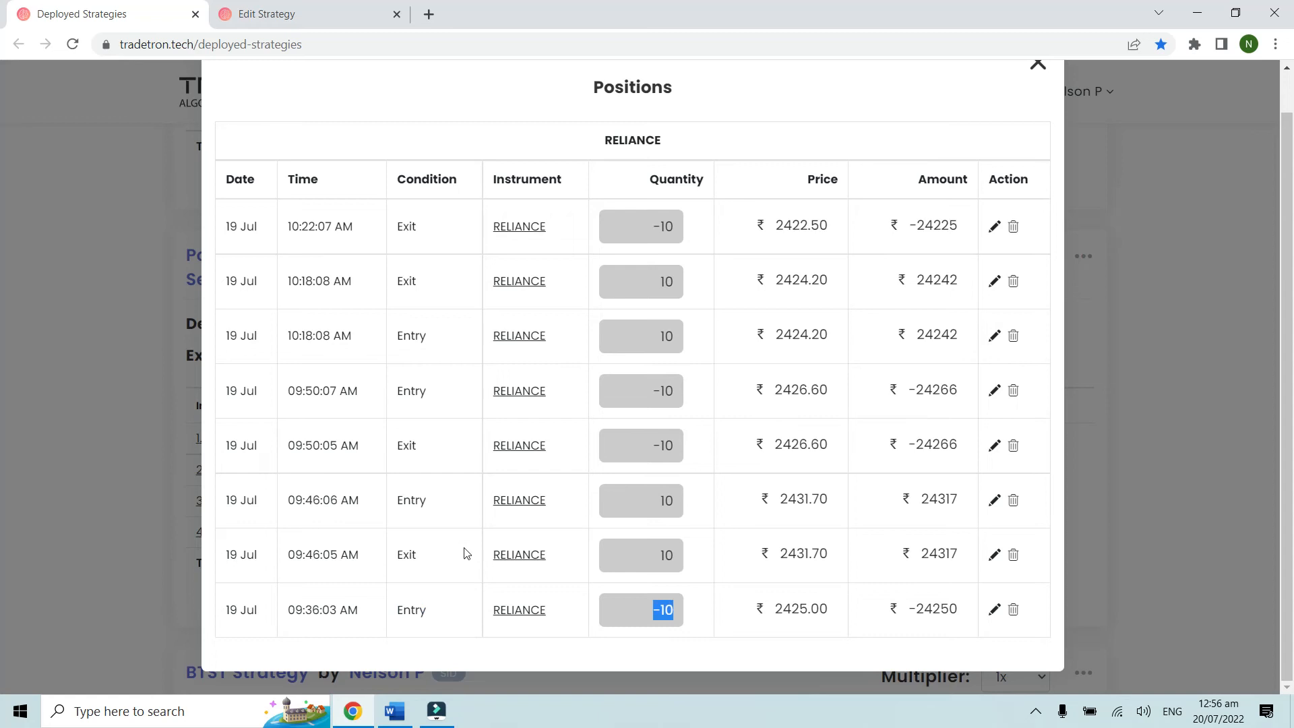
left_click_drag(396, 502, 437, 513)
left_click_drag(653, 499, 679, 502)
left_click_drag(390, 390, 454, 401)
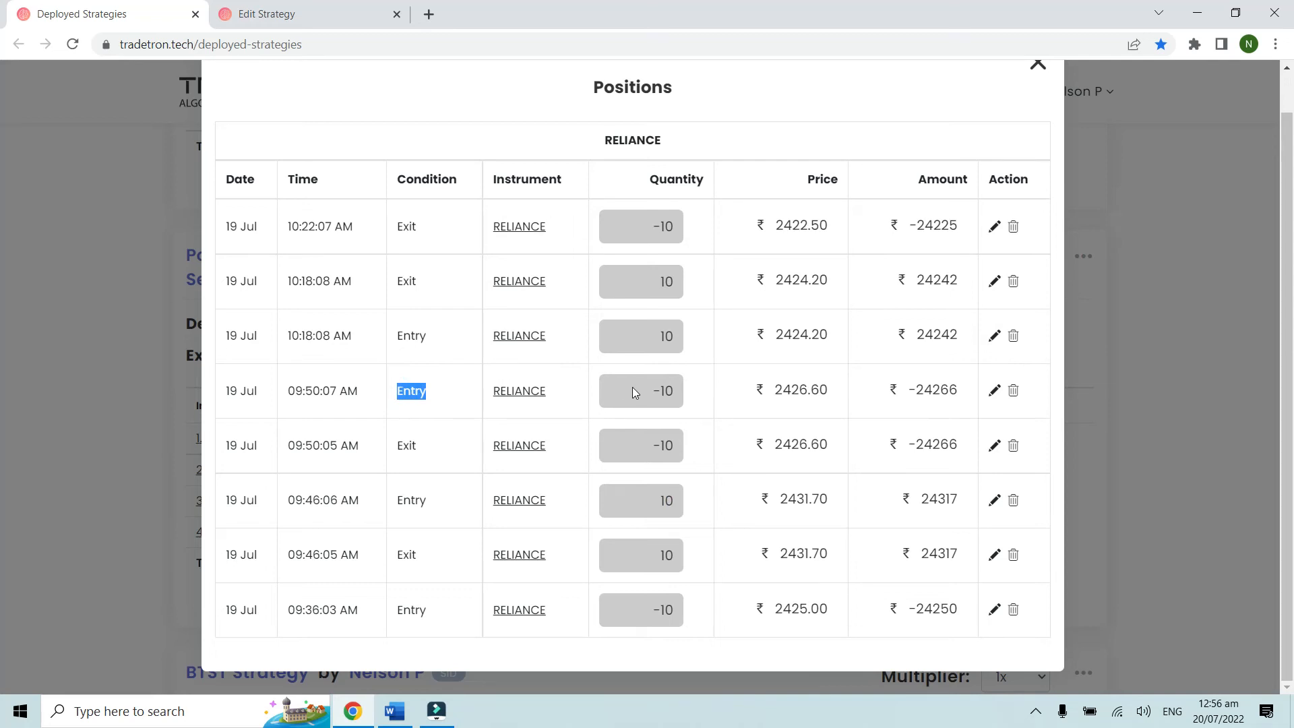
left_click_drag(635, 386, 679, 389)
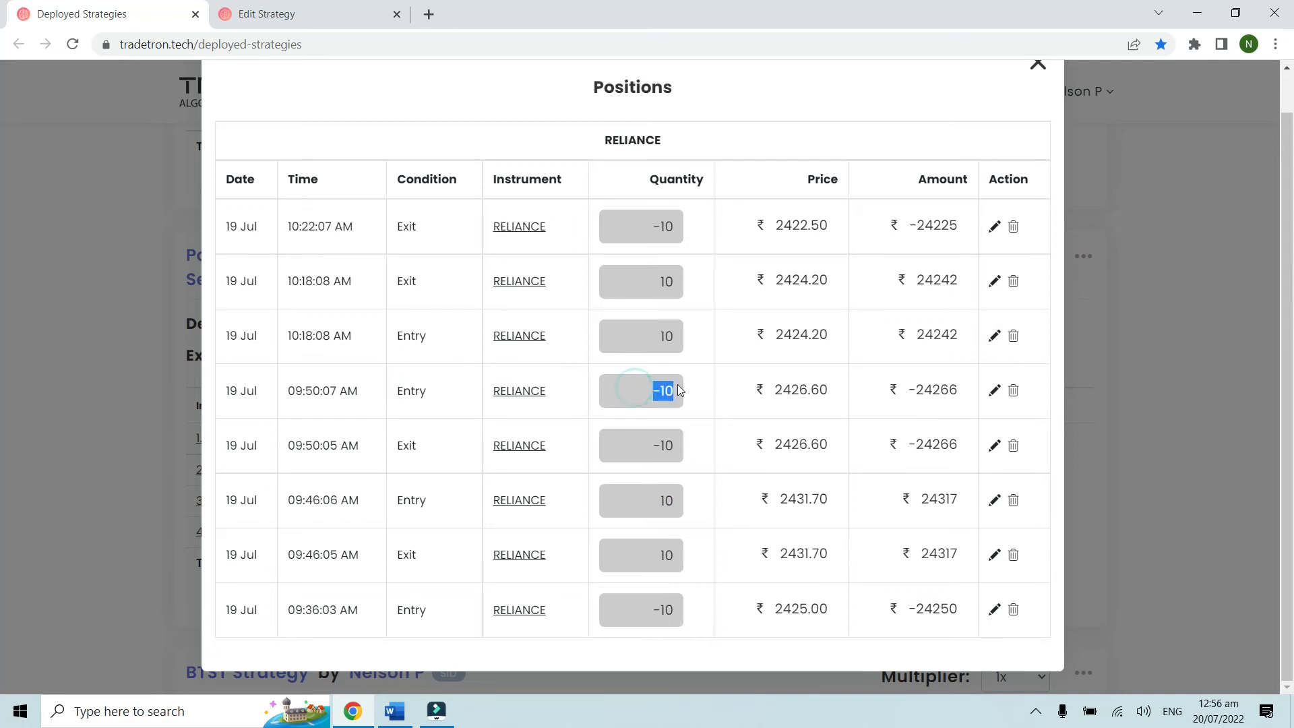
left_click_drag(386, 341, 434, 344)
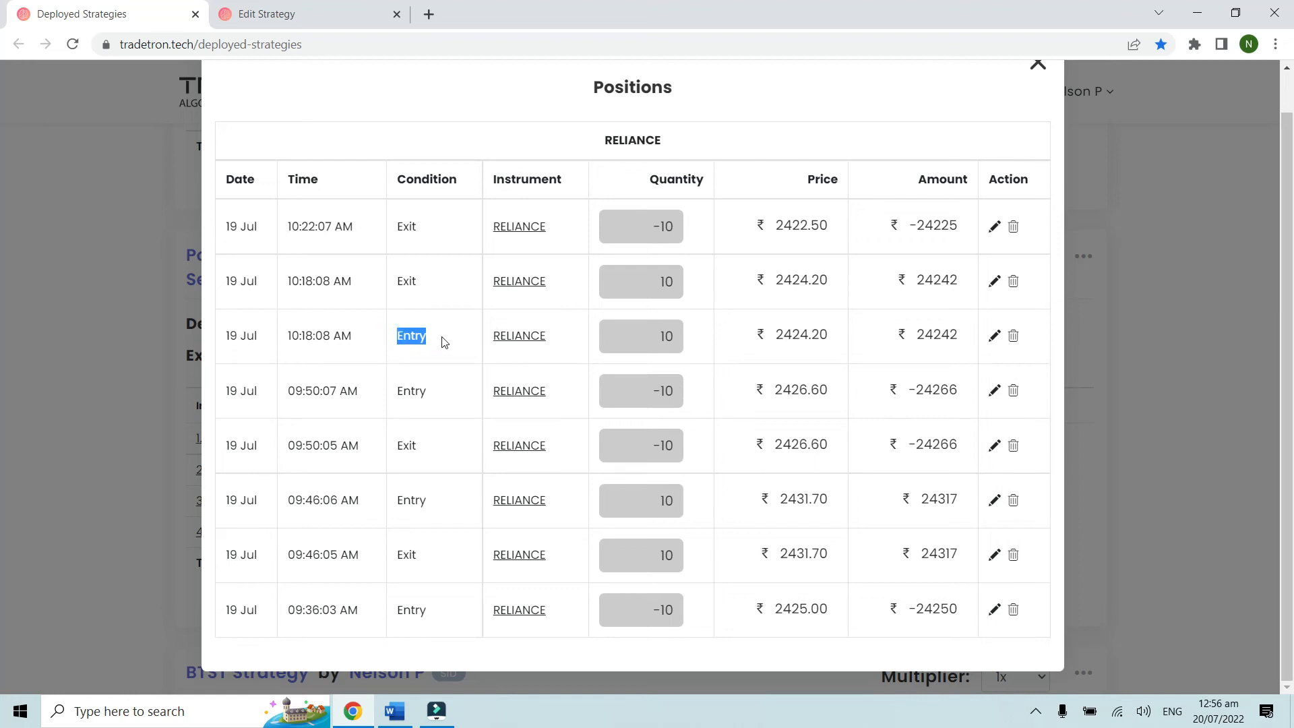
Step: Recount the RELIANCE sell-side and buy-side entries, and close the positions
left_click_drag(393, 605, 480, 612)
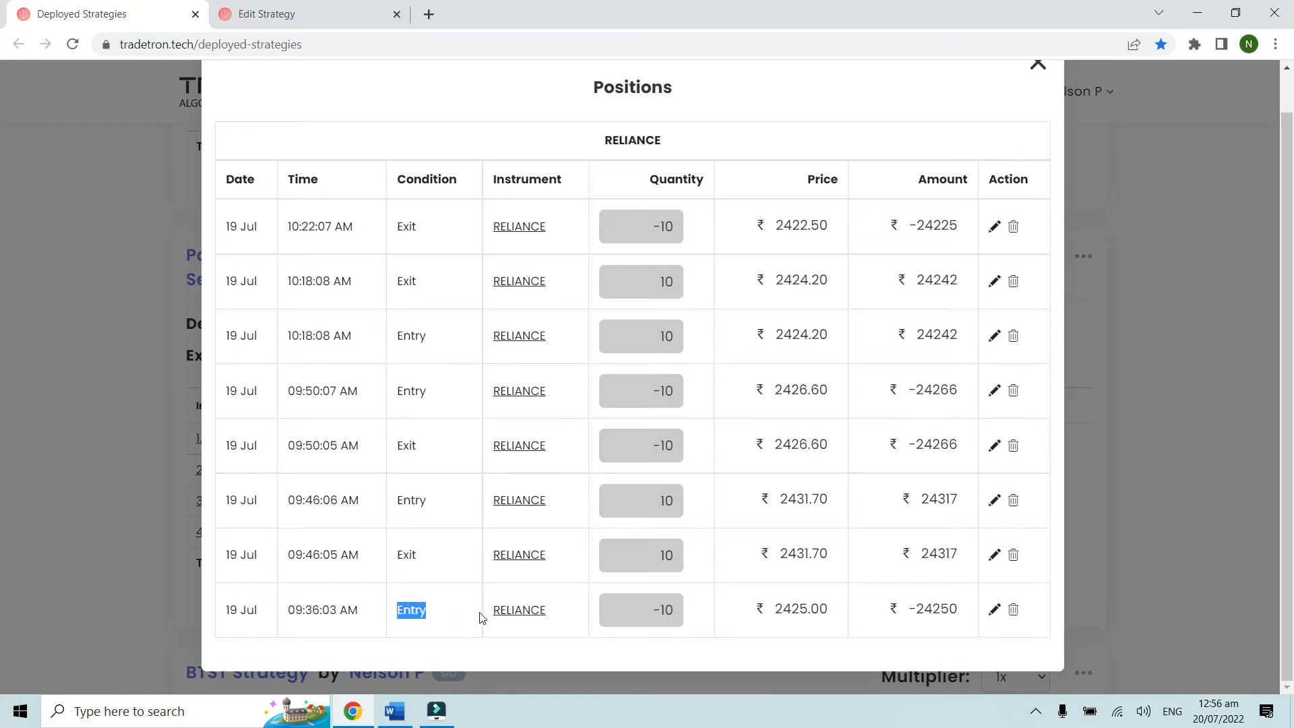
left_click_drag(390, 398, 439, 392)
left_click_drag(397, 516, 439, 499)
left_click(384, 381)
left_click_drag(394, 340, 457, 338)
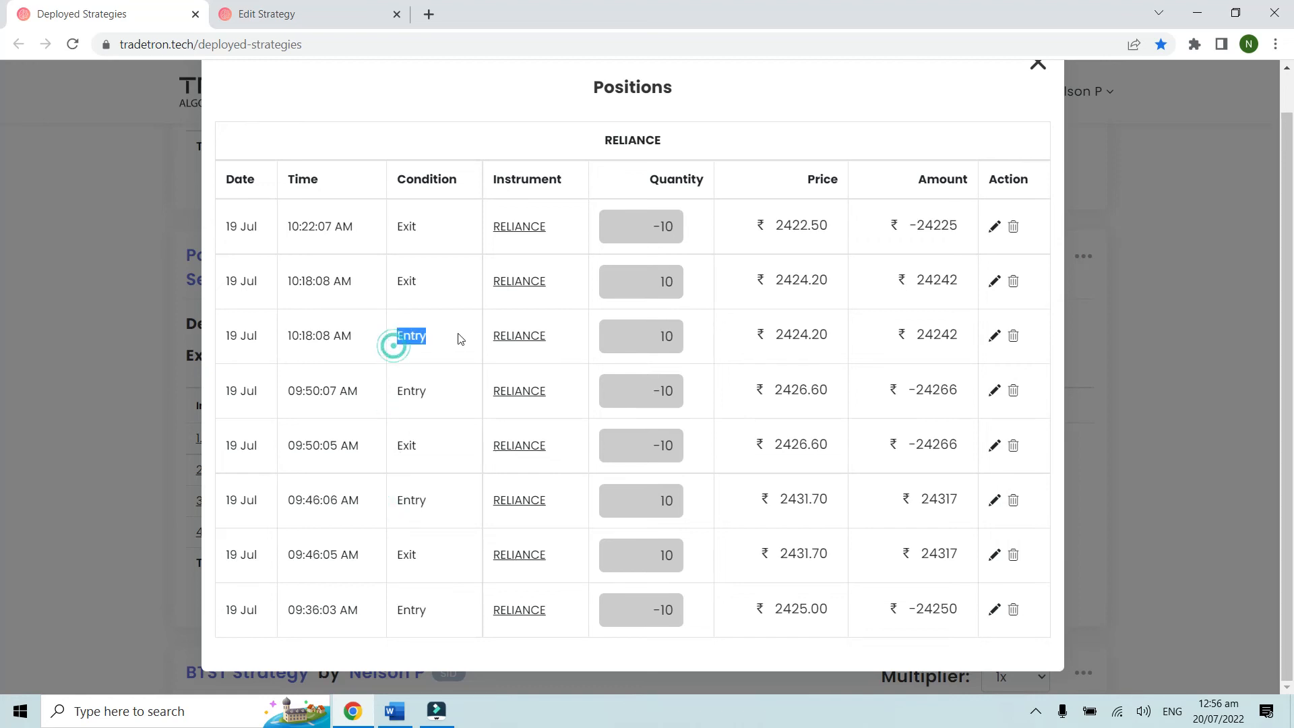
left_click(457, 334)
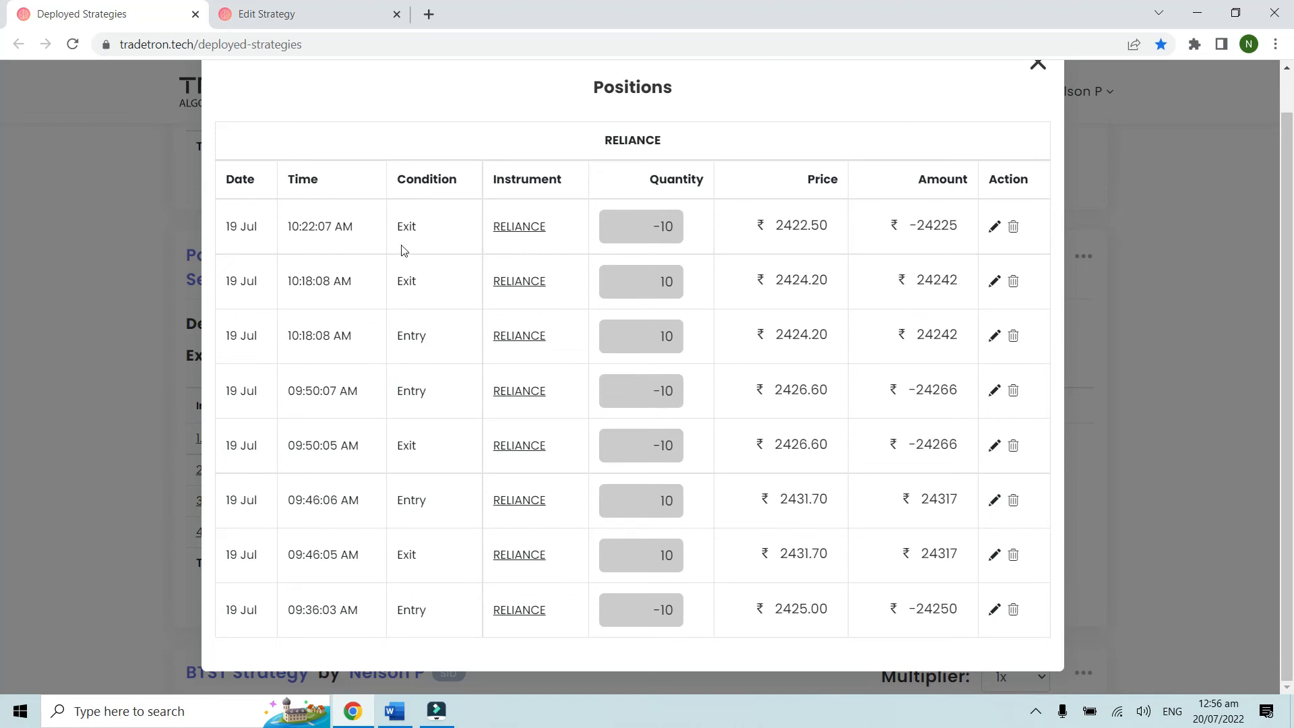
scroll(442, 241, "up", 1)
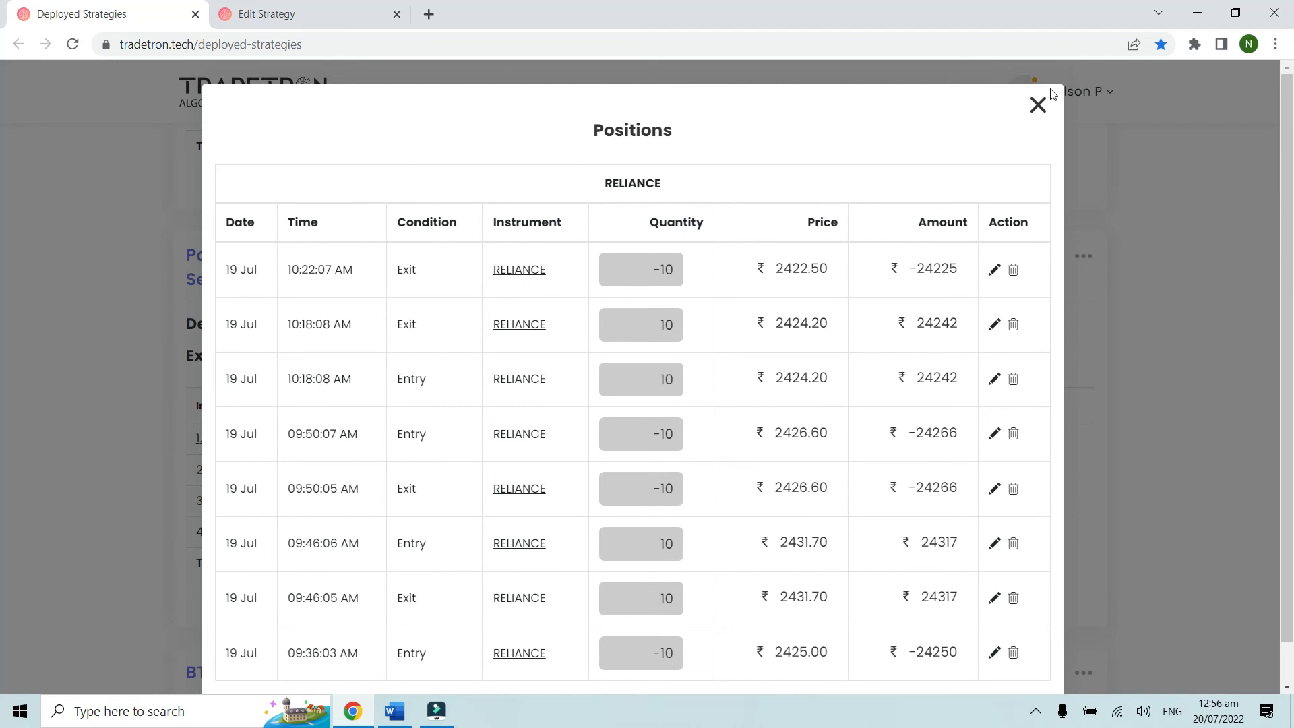
left_click(1038, 104)
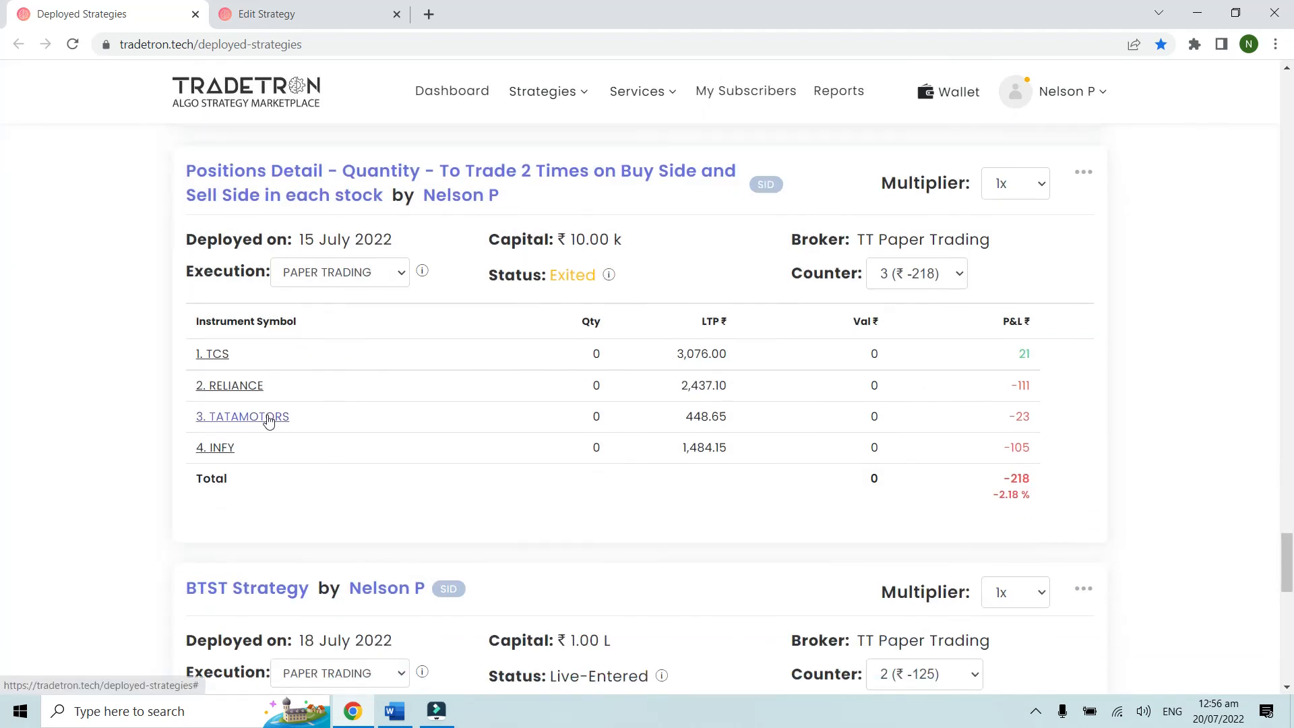
Step: Open the TATAMOTORS positions, check the sell and buy entries, and close them
left_click(267, 416)
scroll(495, 453, "down", 1)
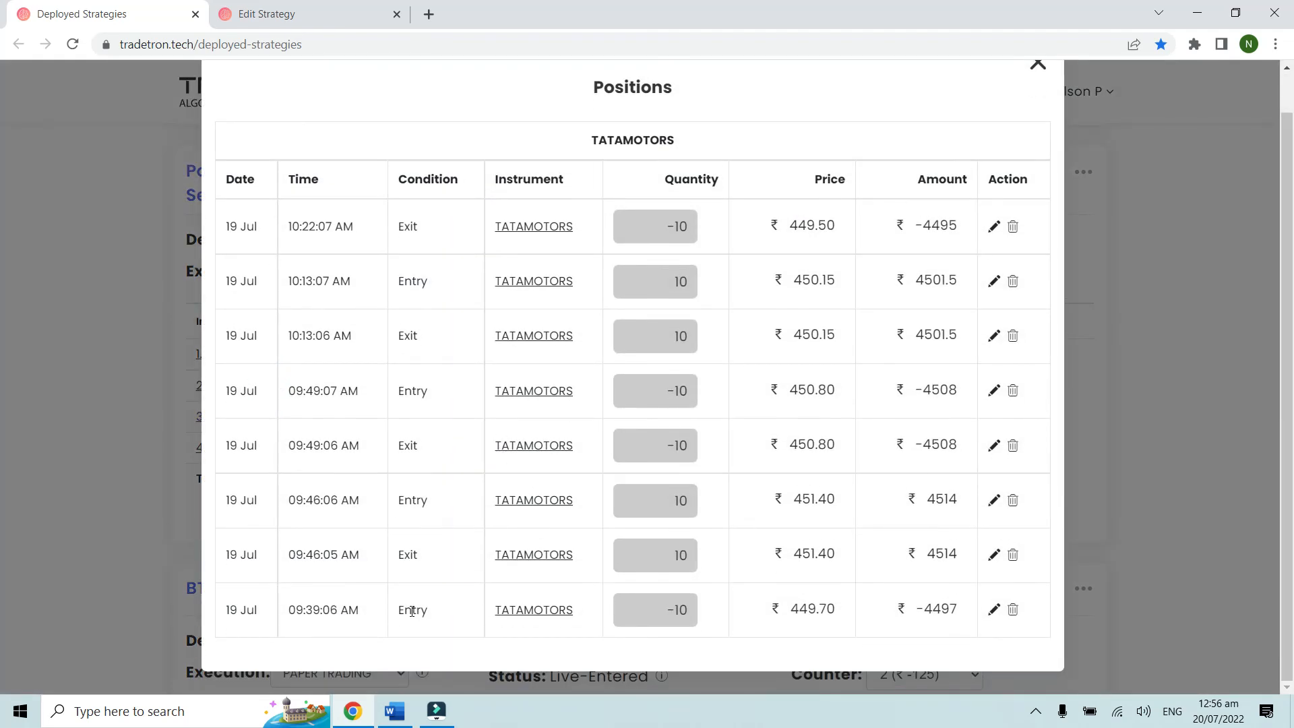
double_click(436, 614)
double_click(395, 389)
double_click(390, 499)
double_click(397, 281)
scroll(753, 241, "up", 1)
left_click(1035, 108)
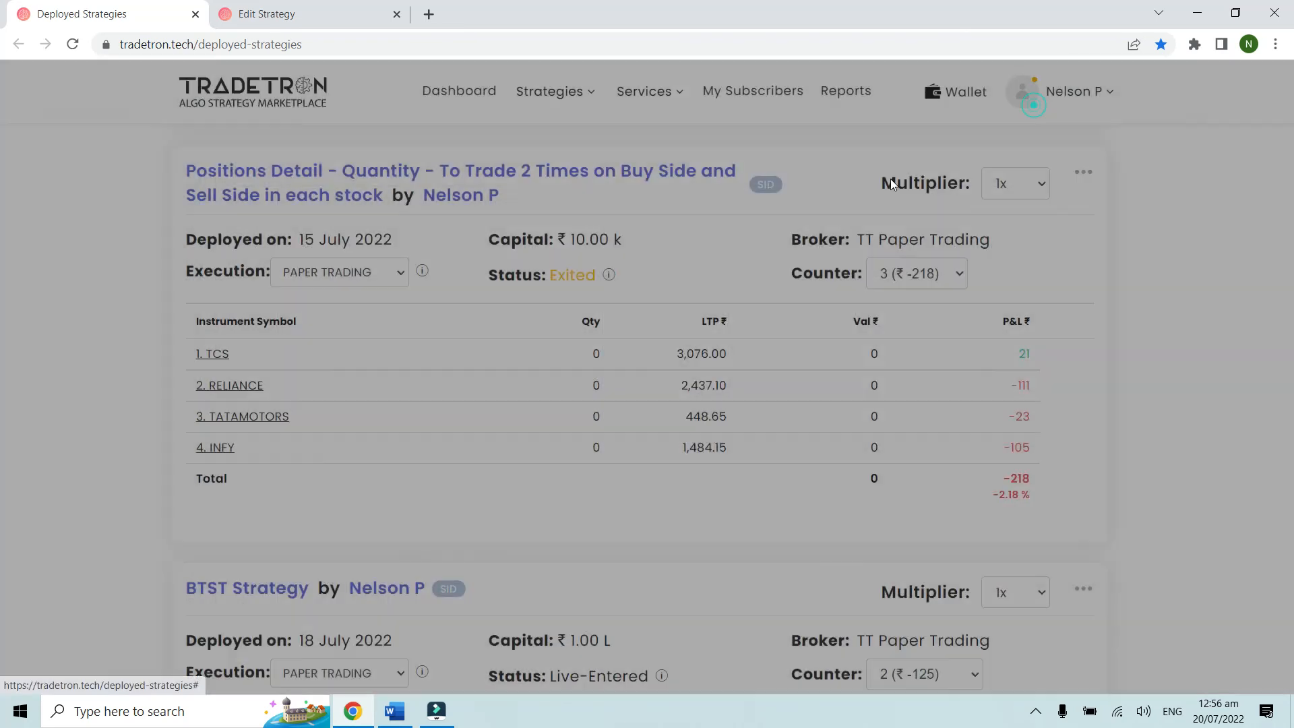
Step: Open the INFY positions, check the buy and sell entries in sequence, and close them
left_click(220, 449)
scroll(509, 437, "down", 1)
left_click(398, 611)
left_click_drag(398, 610, 447, 612)
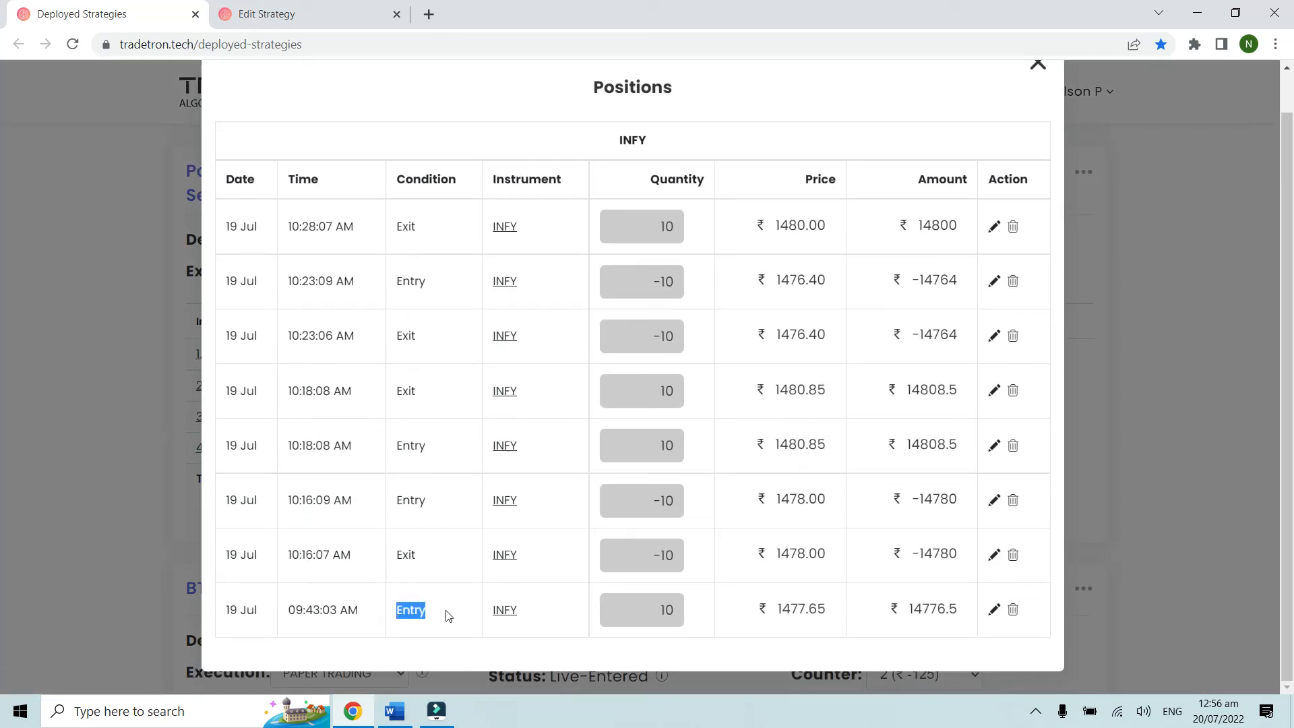
left_click_drag(396, 505, 435, 505)
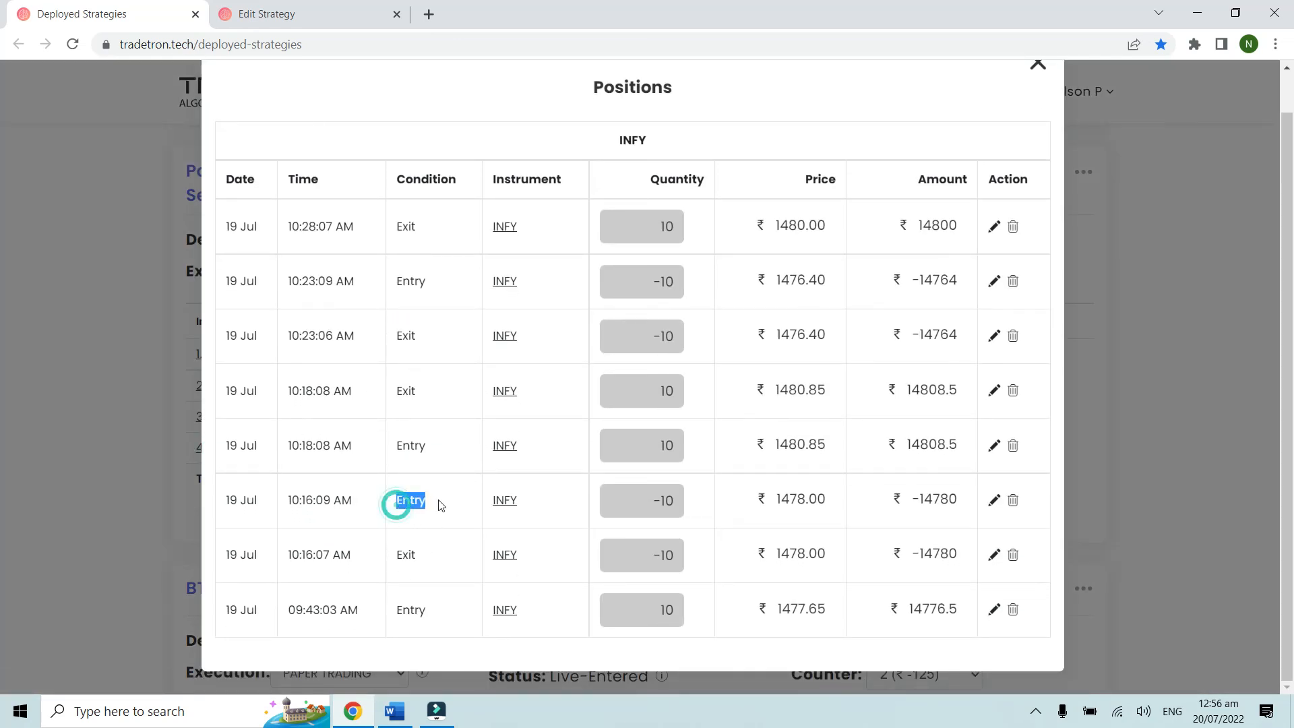
left_click_drag(401, 444, 443, 451)
left_click_drag(395, 281, 467, 286)
left_click(467, 283)
scroll(808, 270, "up", 1)
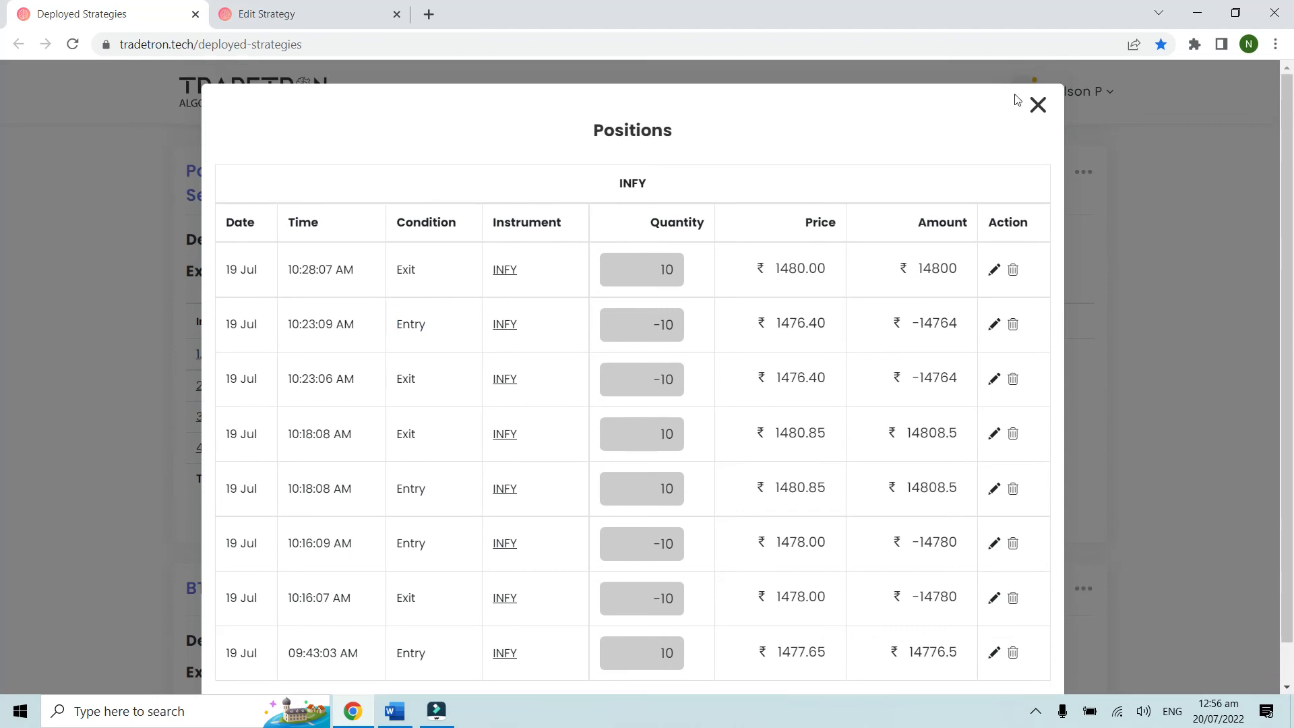
left_click(1041, 106)
scroll(491, 410, "up", 1)
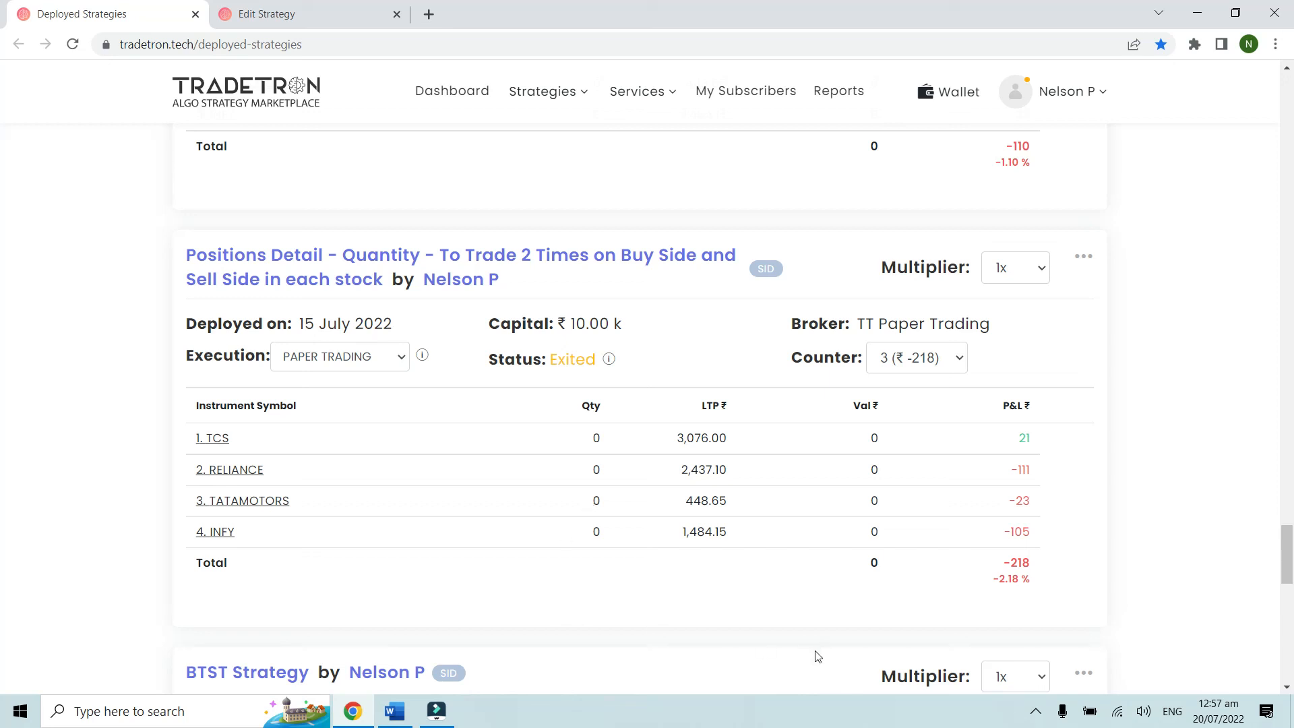
left_click(1035, 712)
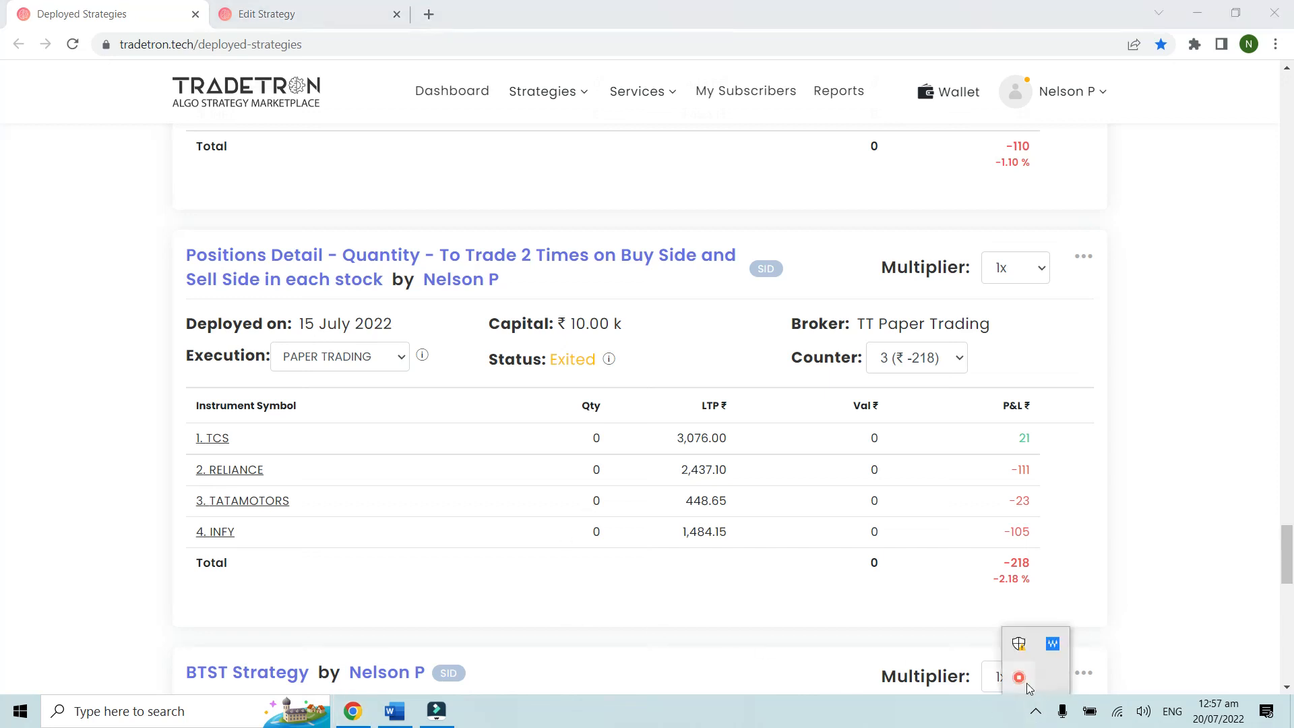
right_click(1025, 682)
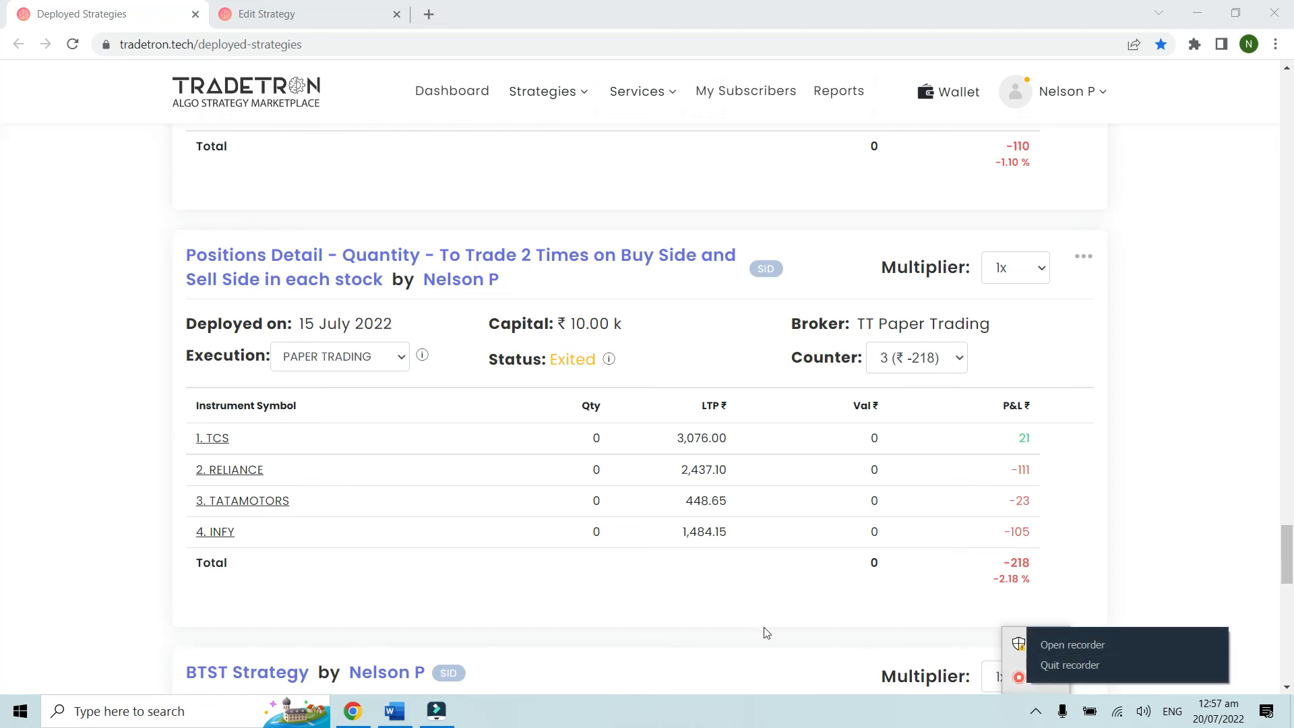
left_click(735, 619)
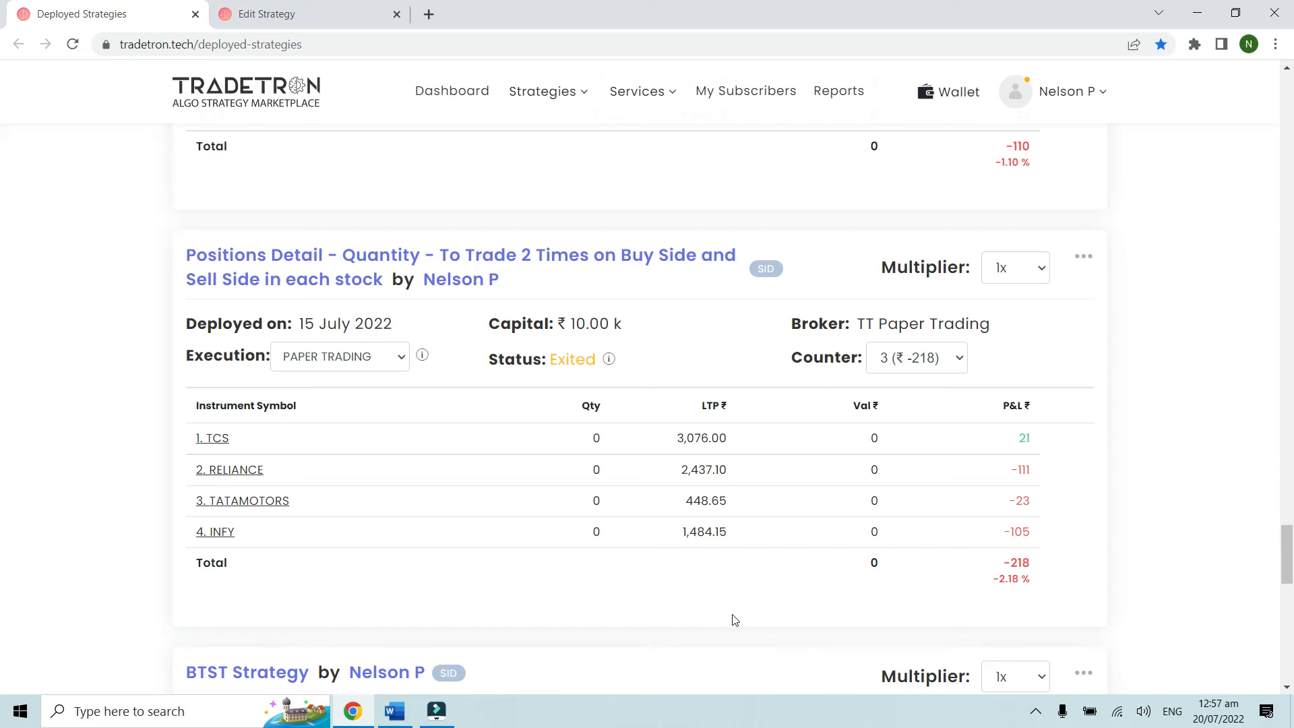
Step: In the strategy editor, open Set 1's entry conditions, check the number compared with Positions Detail quantity, and close without changes
left_click(406, 10)
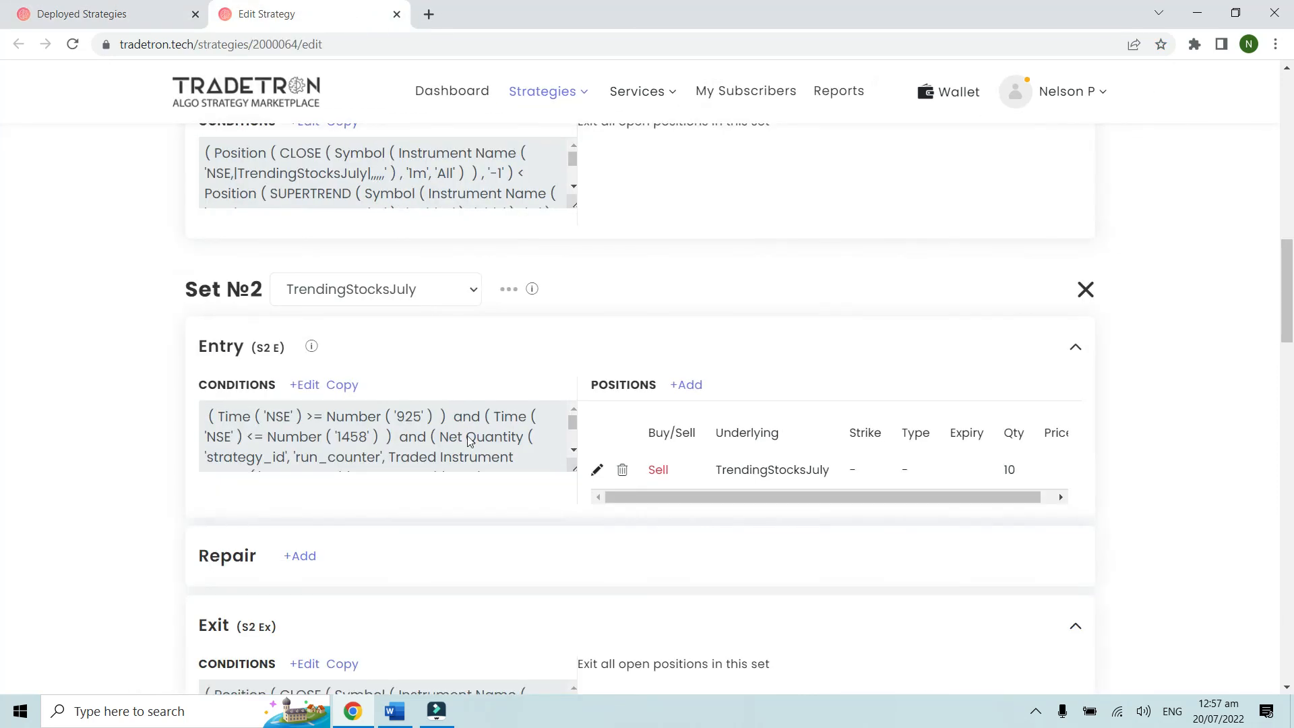
scroll(498, 452, "up", 4)
scroll(498, 451, "up", 4)
left_click(299, 348)
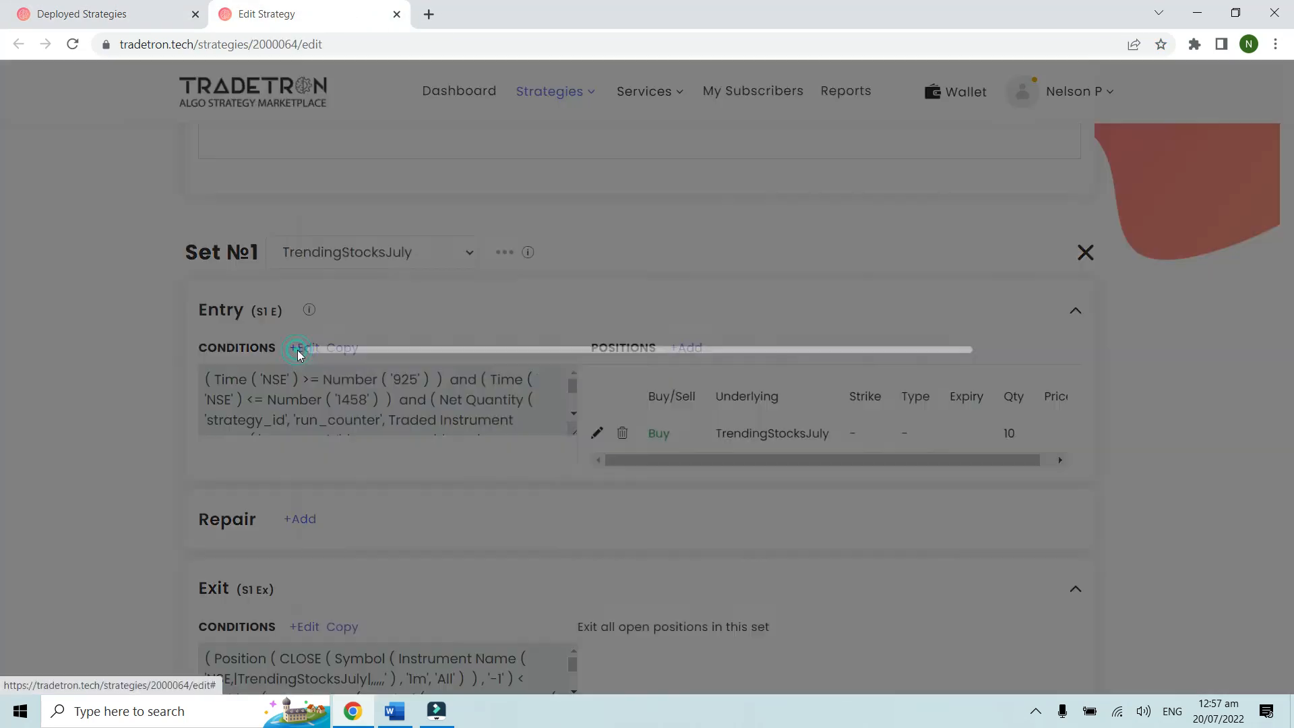
scroll(706, 516, "down", 6)
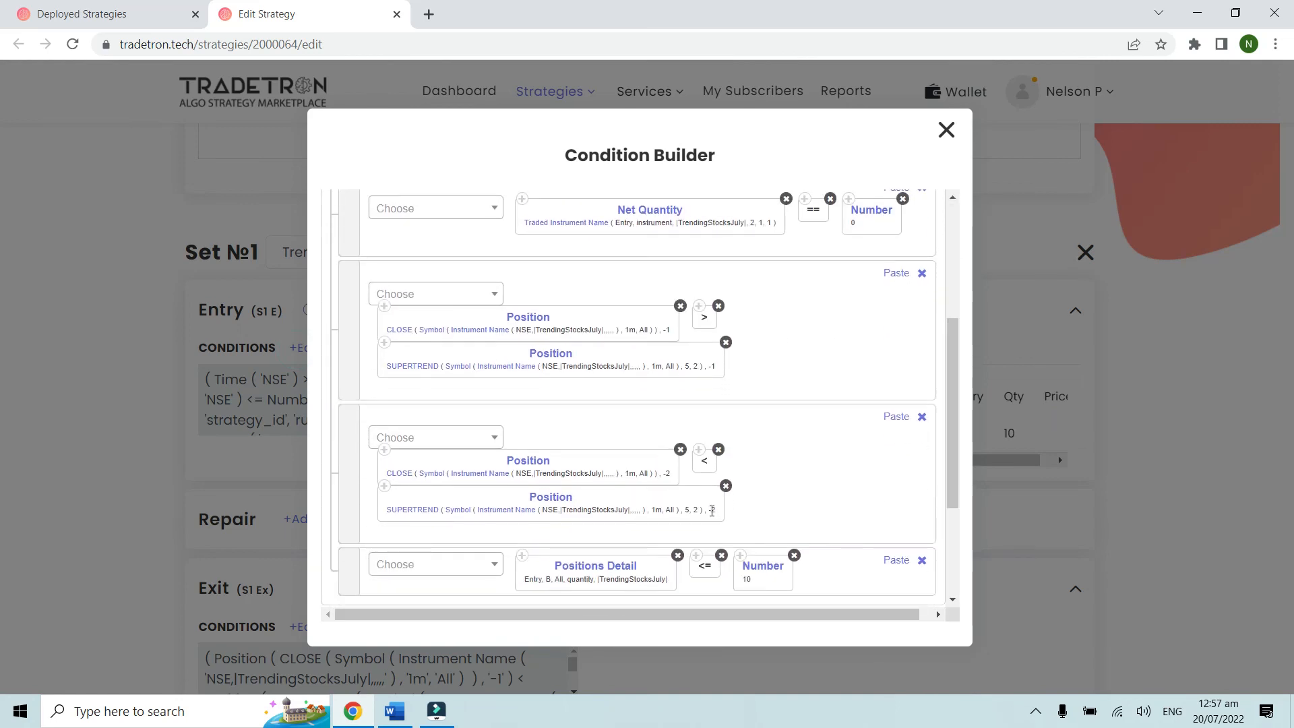
left_click(770, 403)
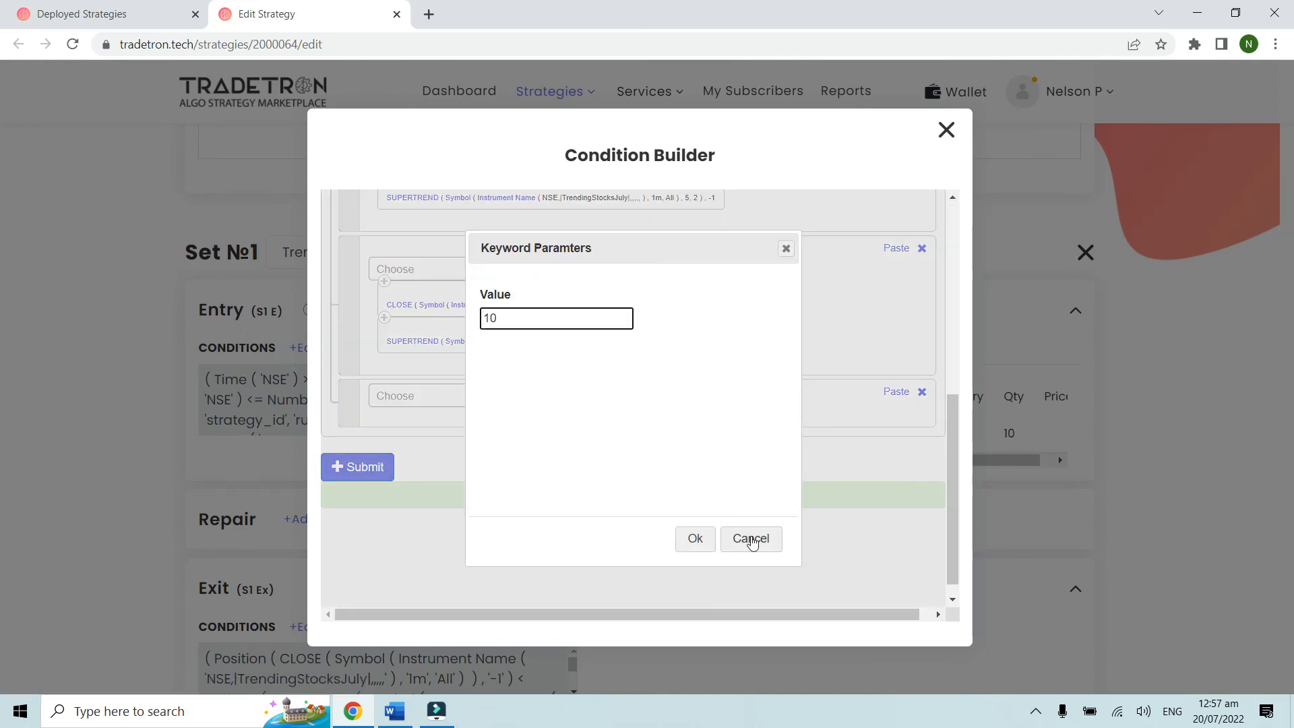
left_click(751, 537)
left_click(946, 129)
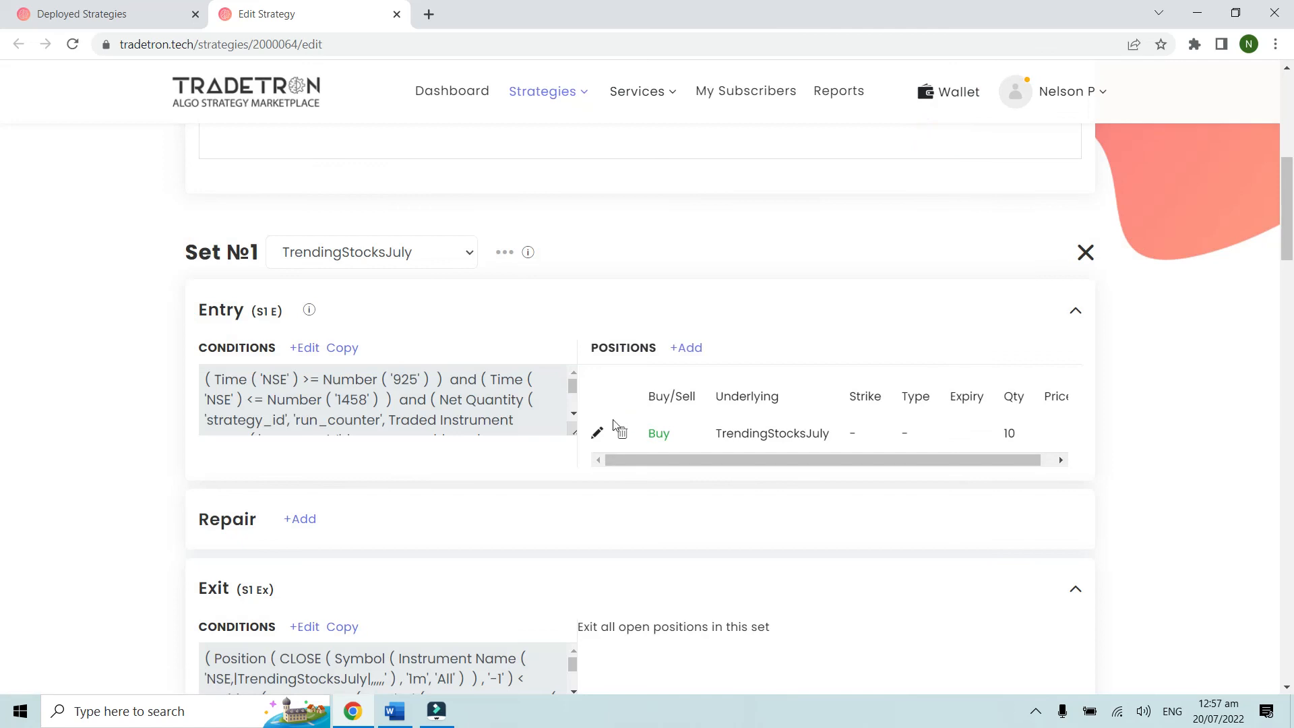
Step: Open Set 1's buy position for TrendingStocksJuly, check its quantity, and close it without updating
left_click(597, 433)
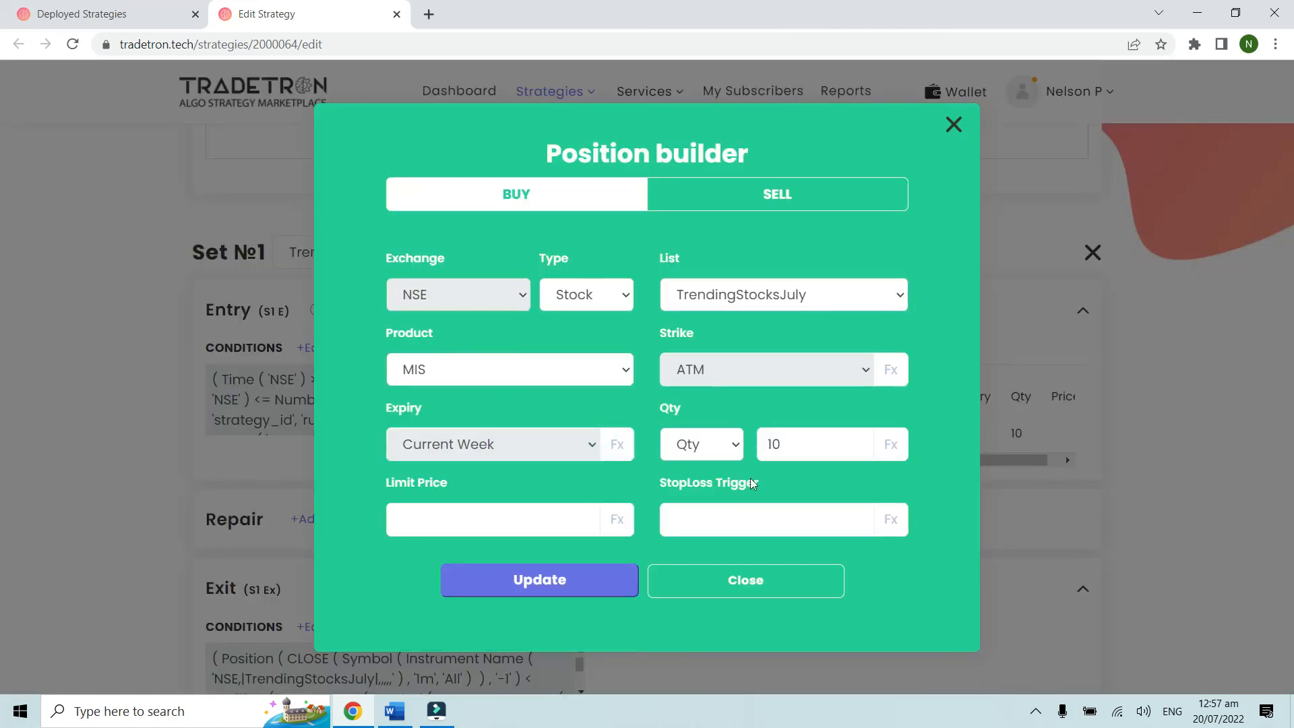
left_click(954, 126)
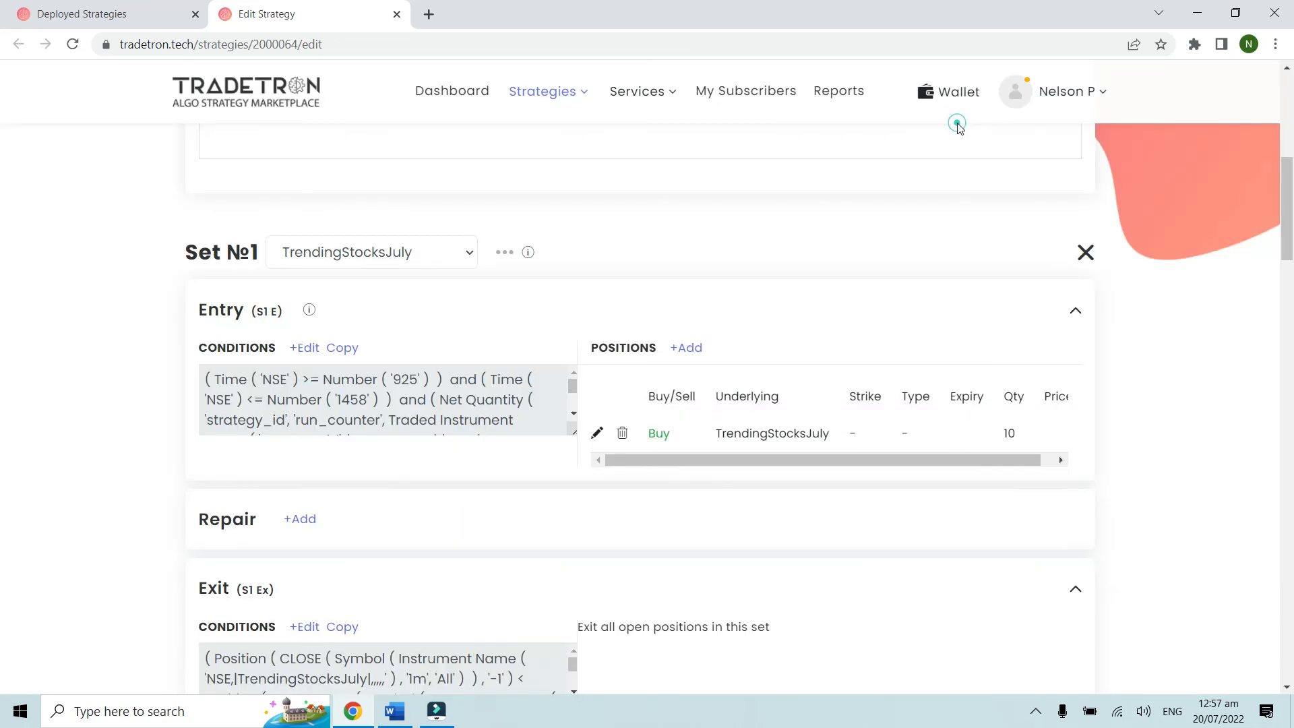
left_click(544, 469)
left_click(1036, 710)
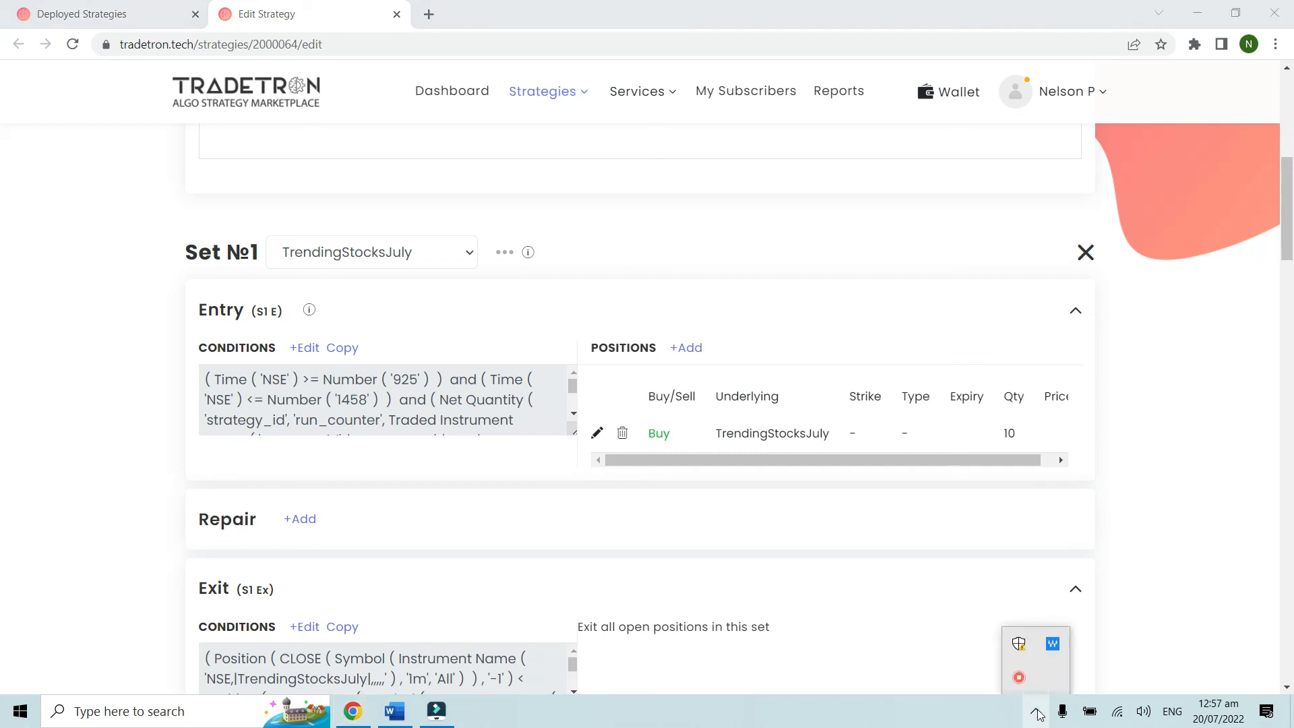